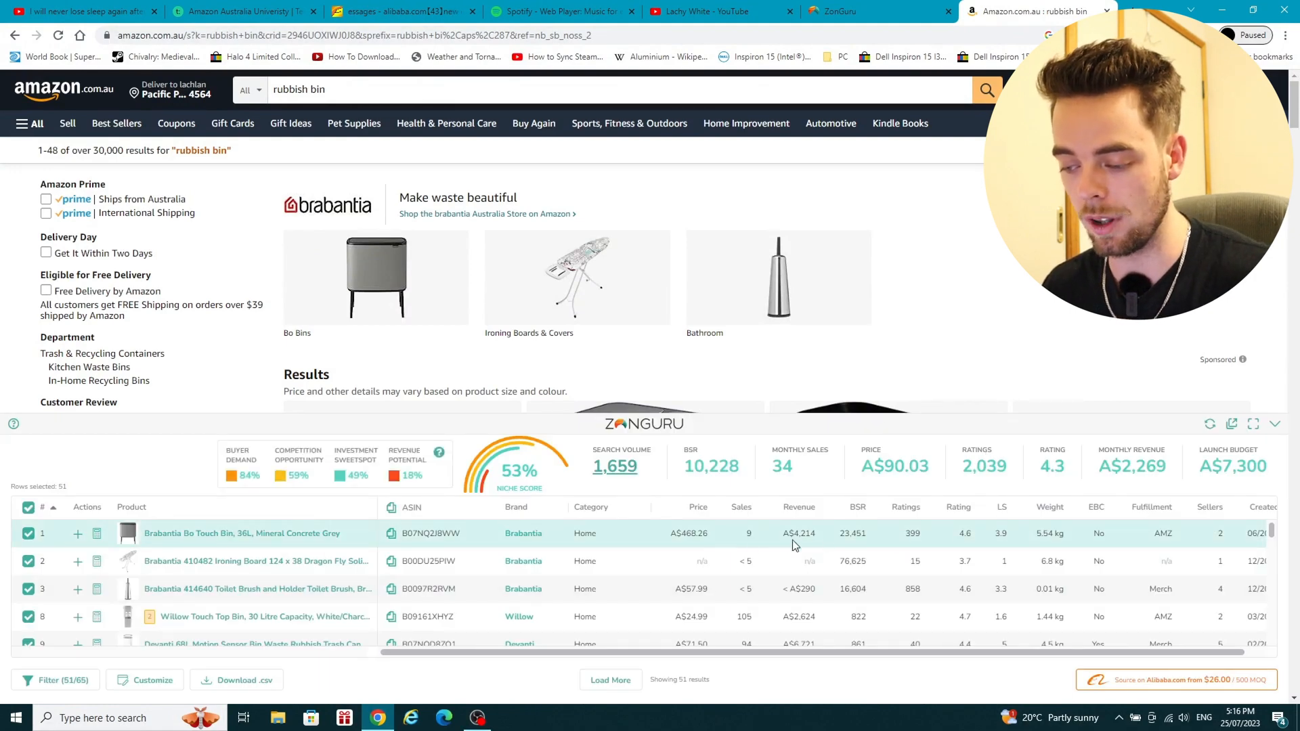
Switch to ZonGuru, set the Keywords on Fire market to Australia (.com.au) and search for products by the phrase "rubbish bins".
{"action": "scroll", "coordinate": [831, 539], "scroll_direction": "down", "scroll_amount": 2}
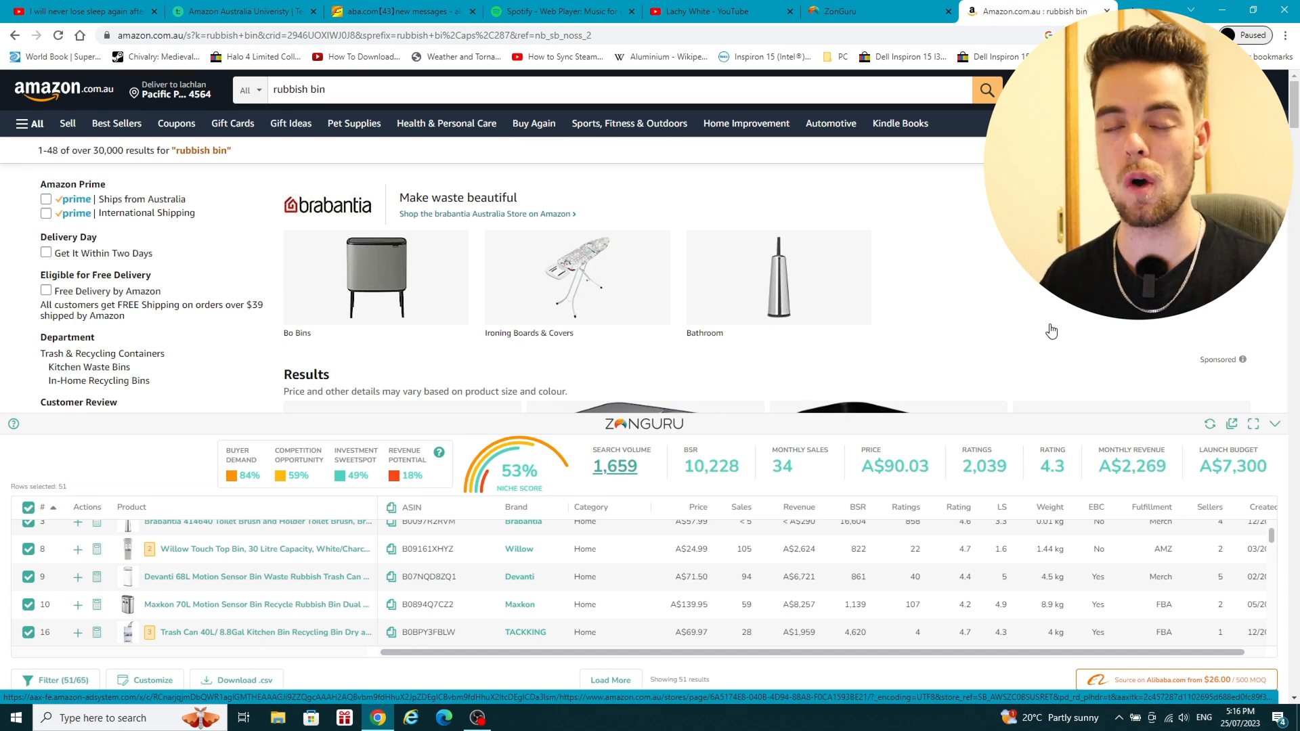
{"action": "left_click", "coordinate": [850, 8]}
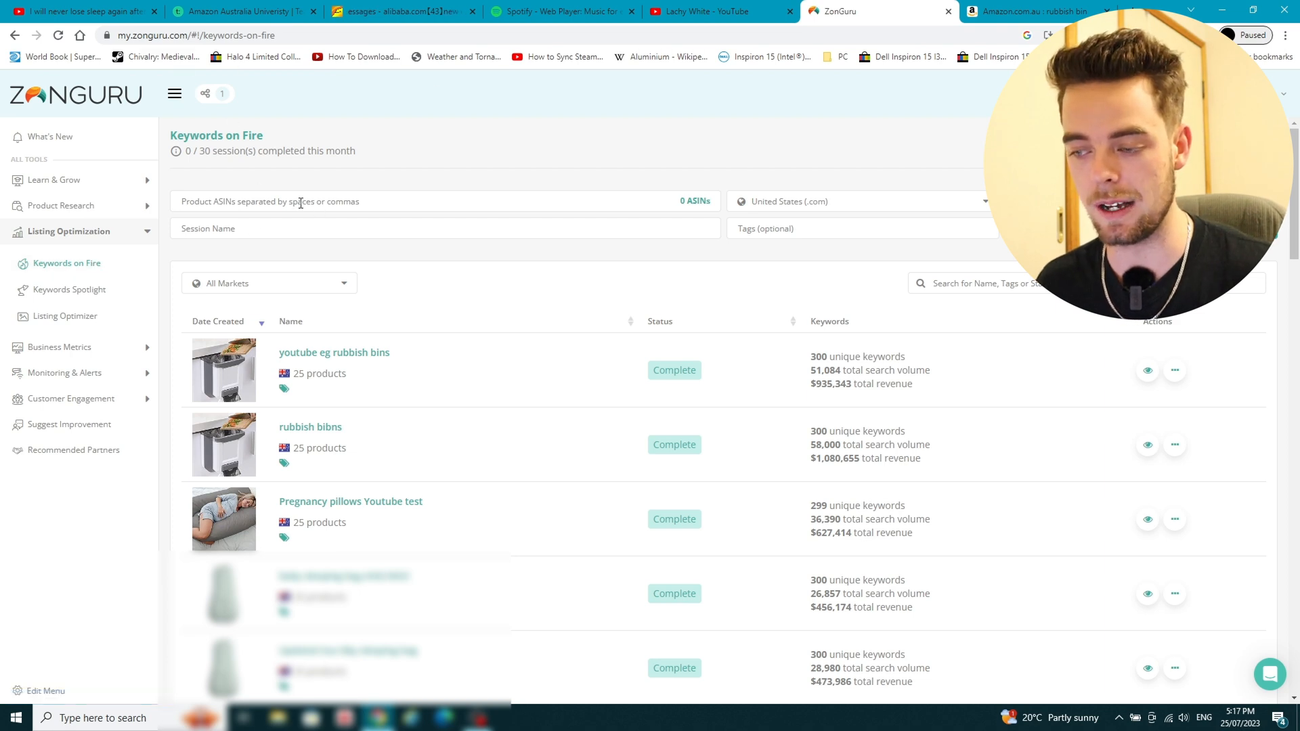
{"action": "left_click", "coordinate": [836, 203]}
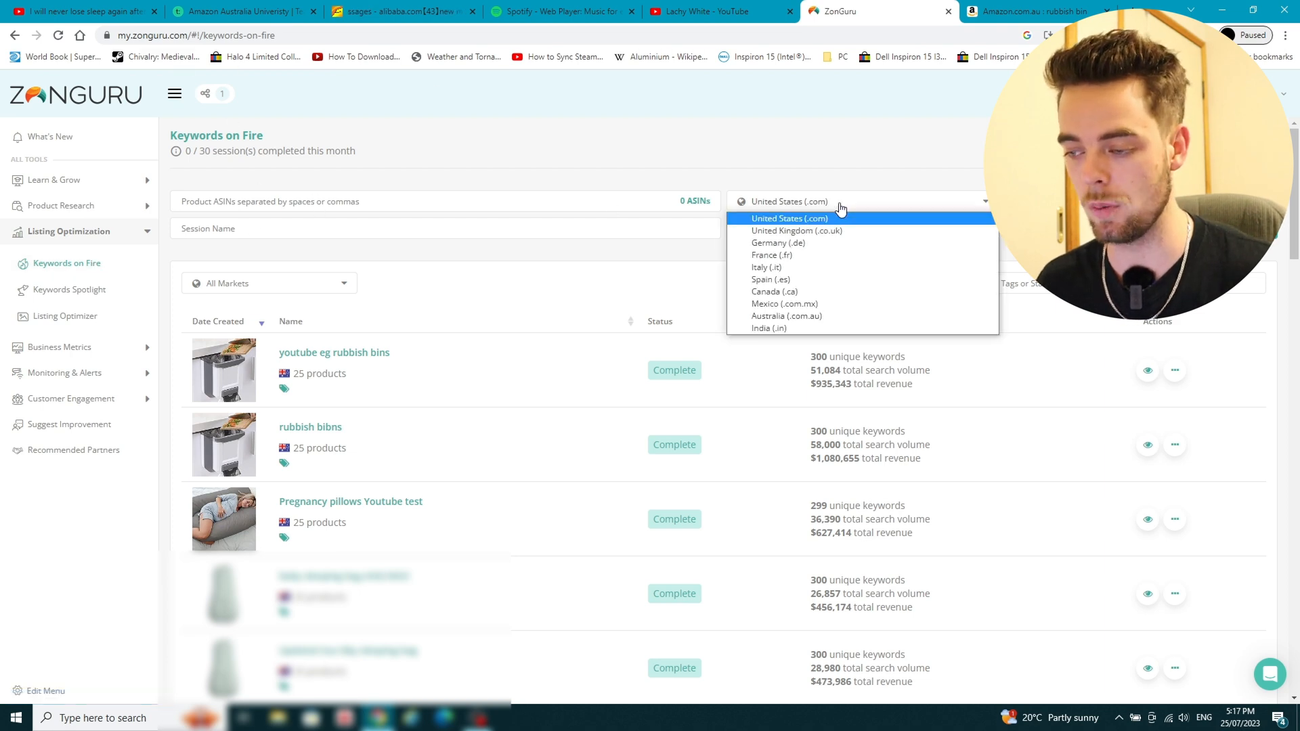
{"action": "left_click", "coordinate": [821, 318]}
{"action": "left_click", "coordinate": [1083, 202]}
{"action": "left_click", "coordinate": [429, 162]}
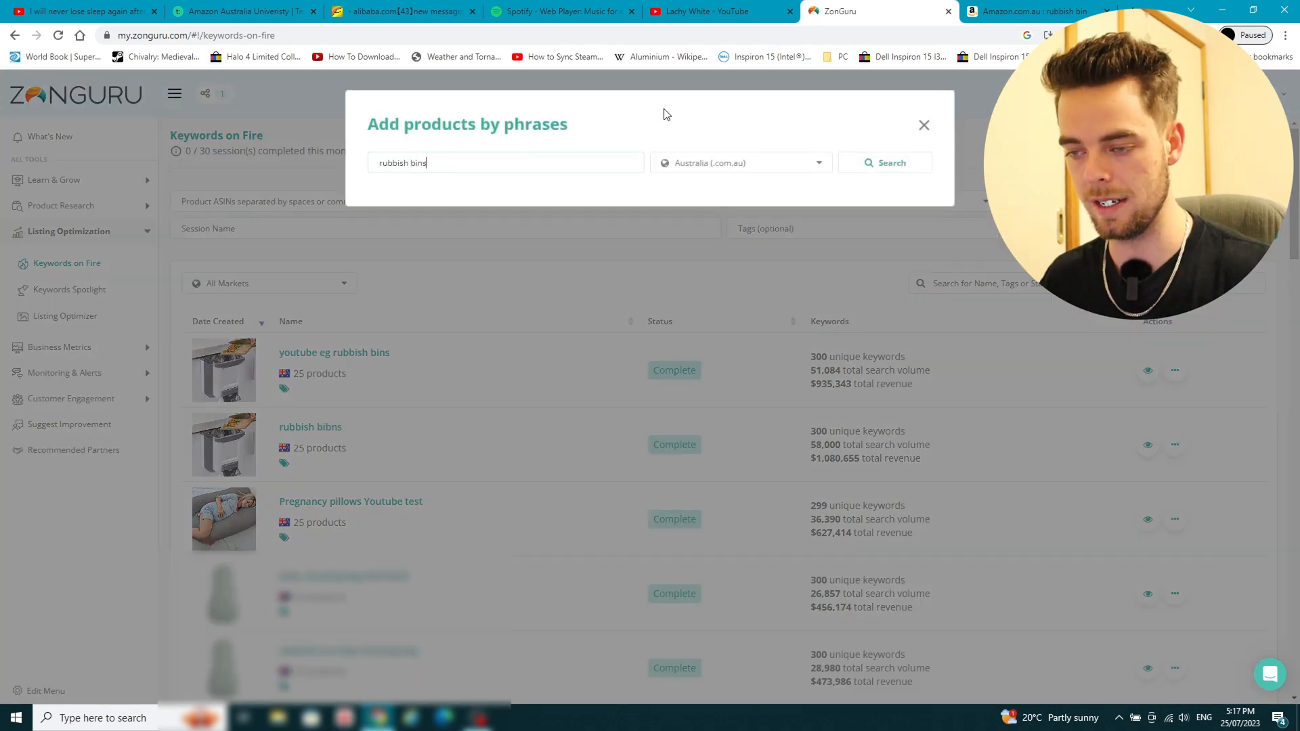
{"action": "left_click", "coordinate": [891, 162]}
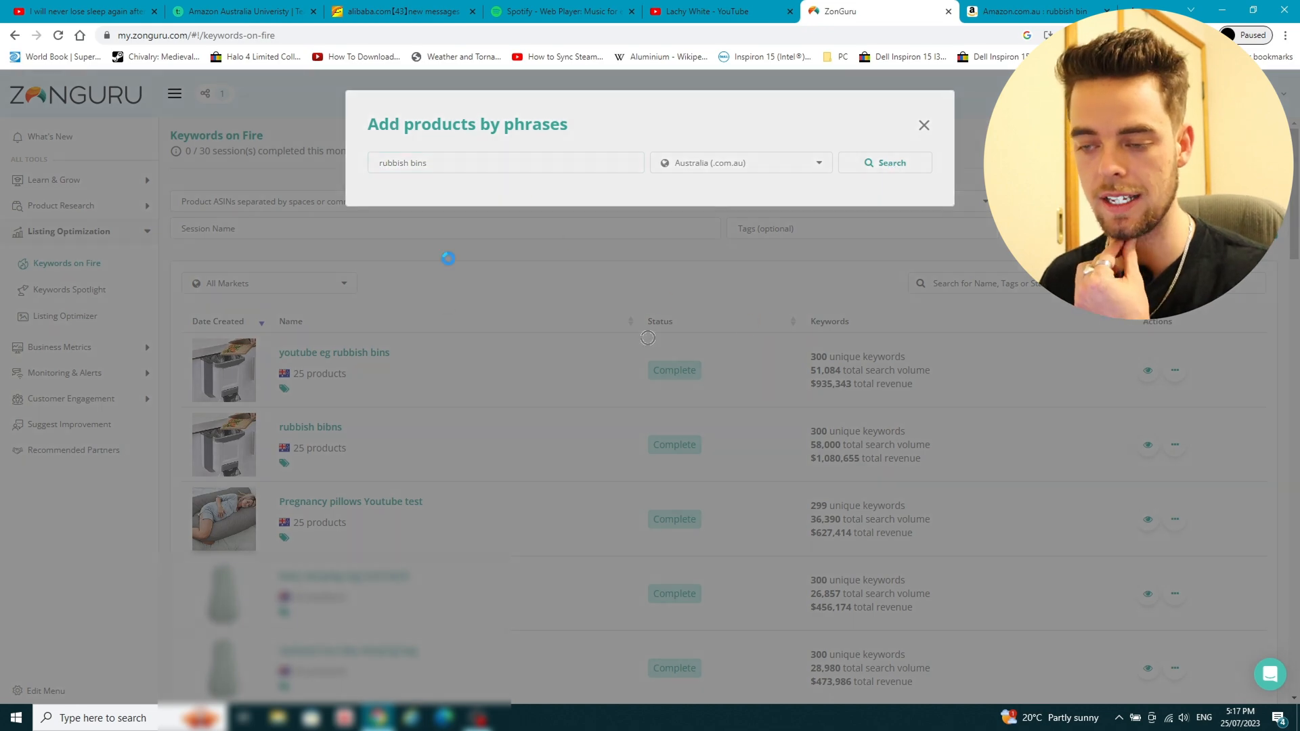
Select all the products found for "rubbish bins" and add them to the new Keywords on Fire session.
{"action": "scroll", "coordinate": [512, 381], "scroll_direction": "down", "scroll_amount": 20}
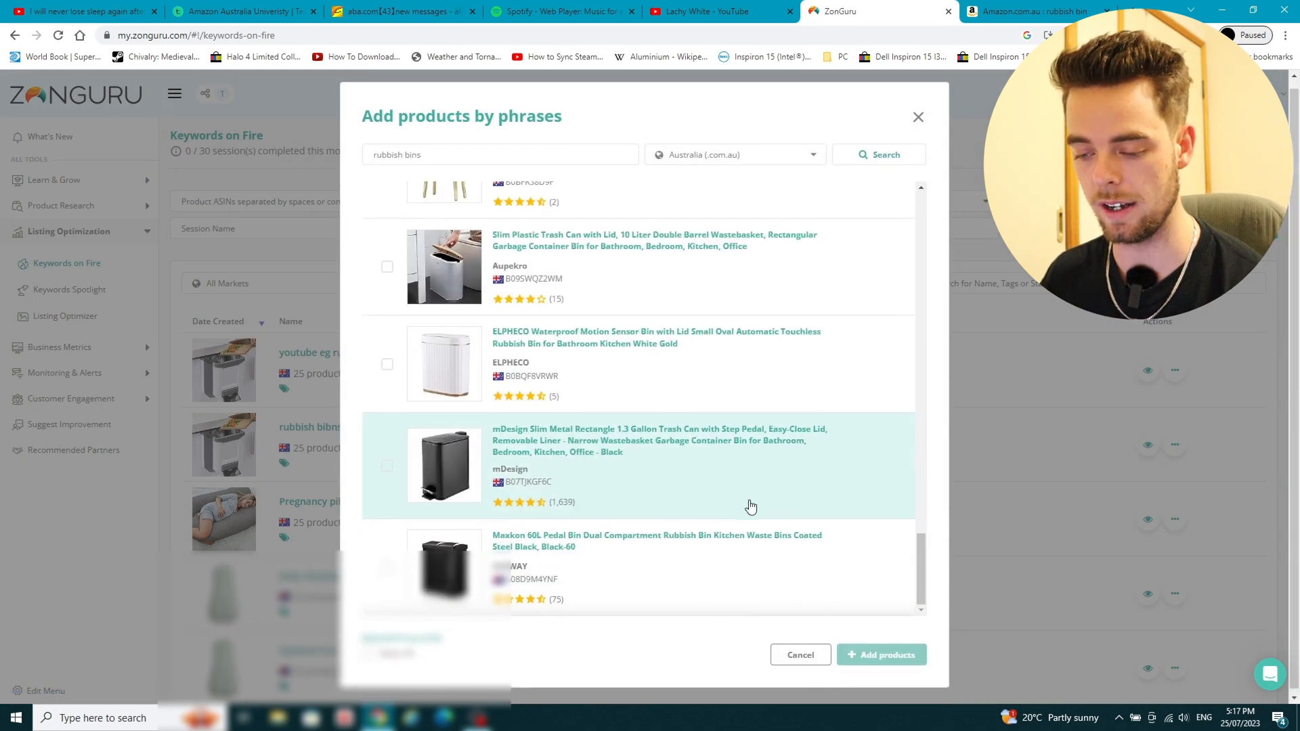
{"action": "left_click", "coordinate": [368, 651]}
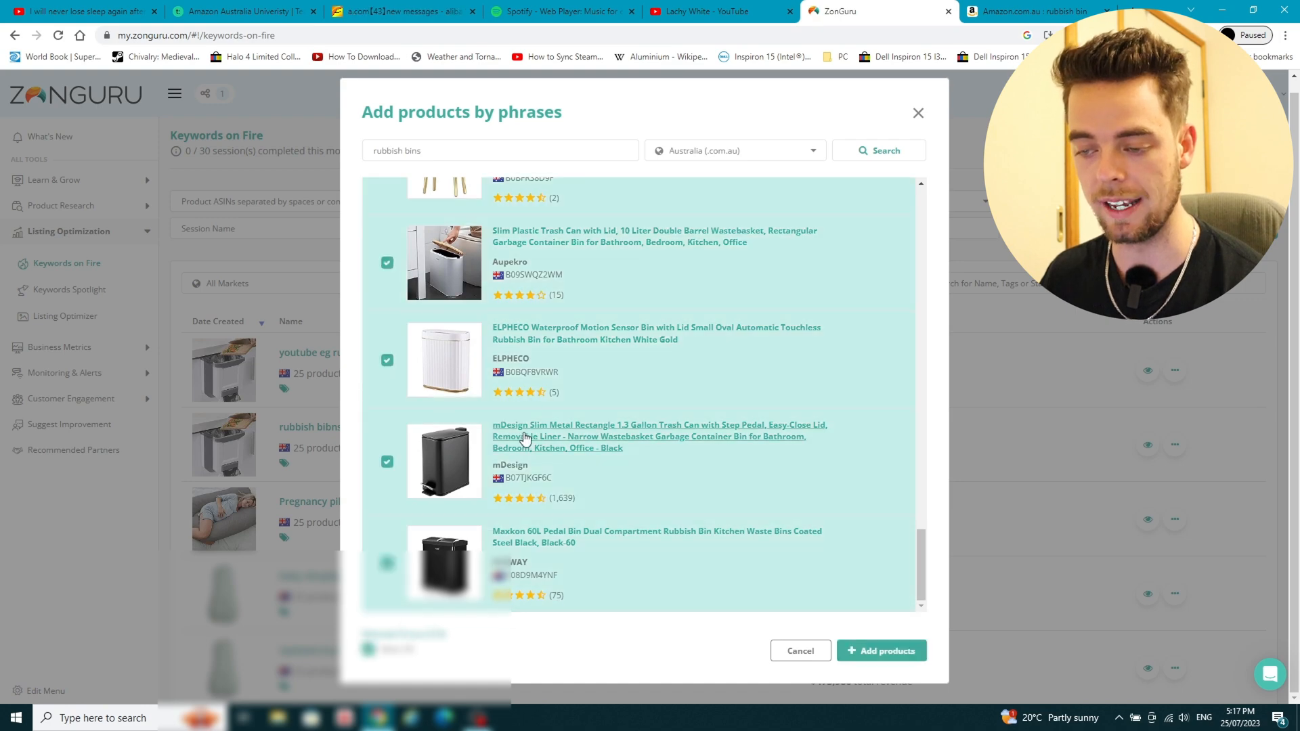
{"action": "scroll", "coordinate": [528, 428], "scroll_direction": "up", "scroll_amount": 5}
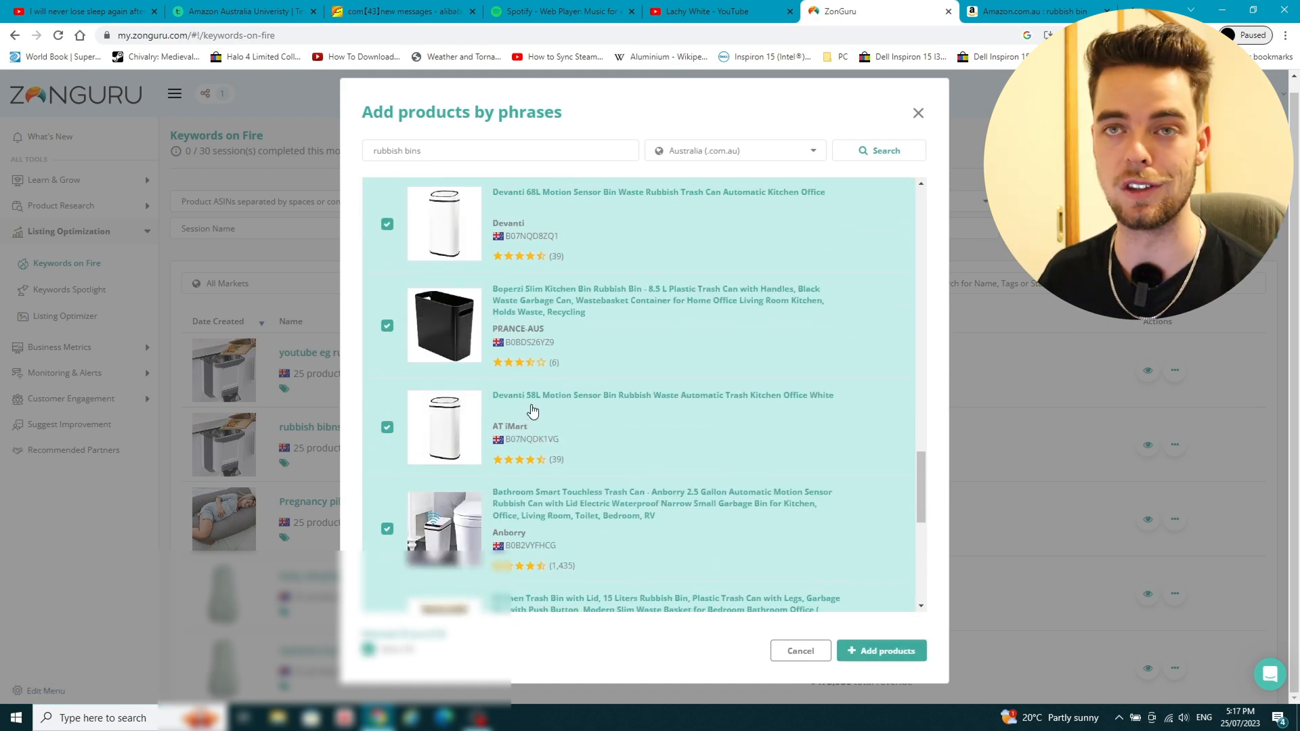
{"action": "scroll", "coordinate": [583, 447], "scroll_direction": "up", "scroll_amount": 4}
{"action": "left_click", "coordinate": [873, 652]}
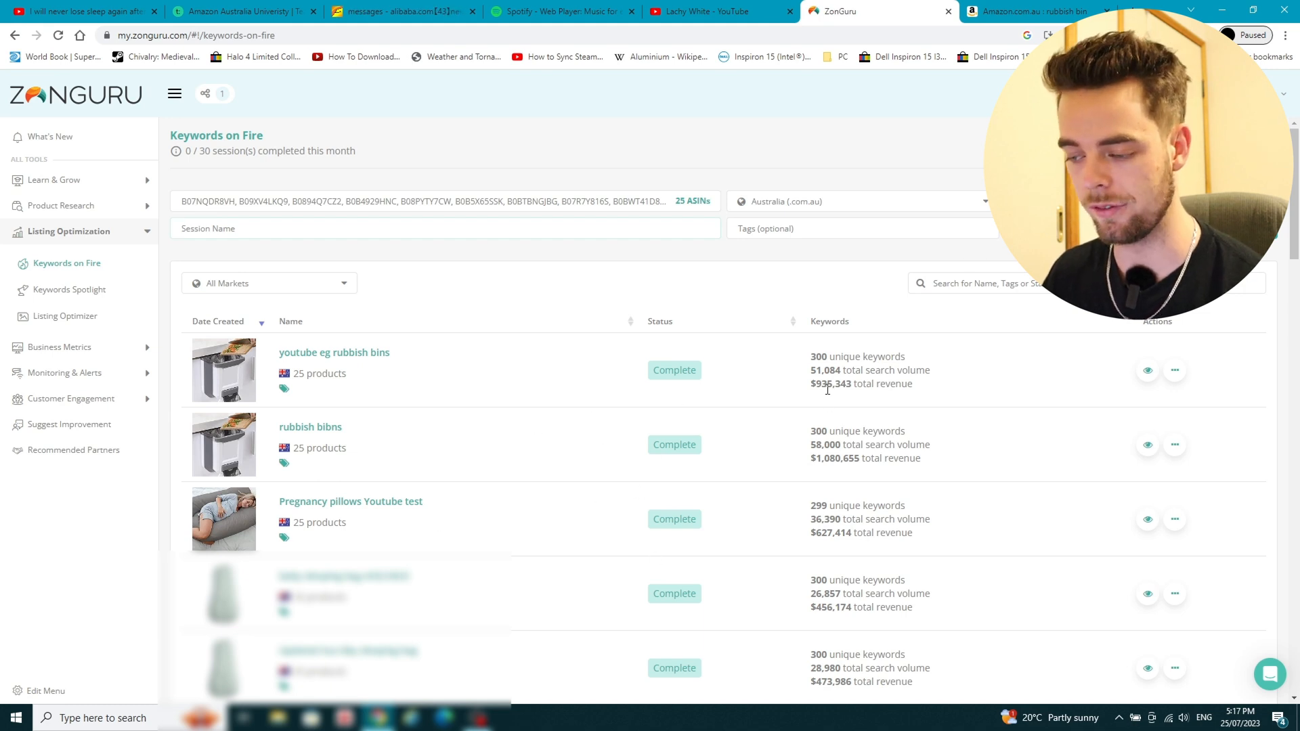
Open the existing "rubbish bibns" Keywords on Fire session and examine its keywords, ZG scores and search volumes.
{"action": "left_click", "coordinate": [1149, 447]}
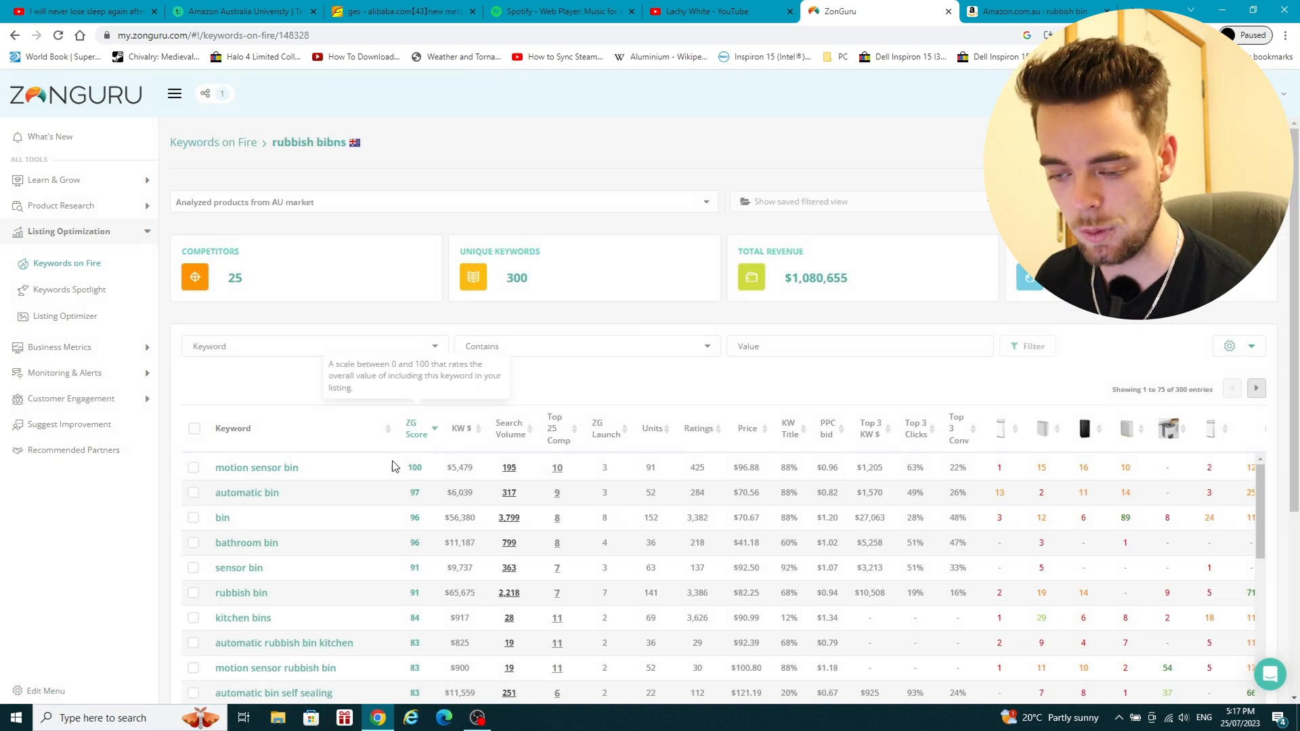
{"action": "scroll", "coordinate": [414, 466], "scroll_direction": "down", "scroll_amount": 1}
{"action": "scroll", "coordinate": [542, 533], "scroll_direction": "up", "scroll_amount": 1}
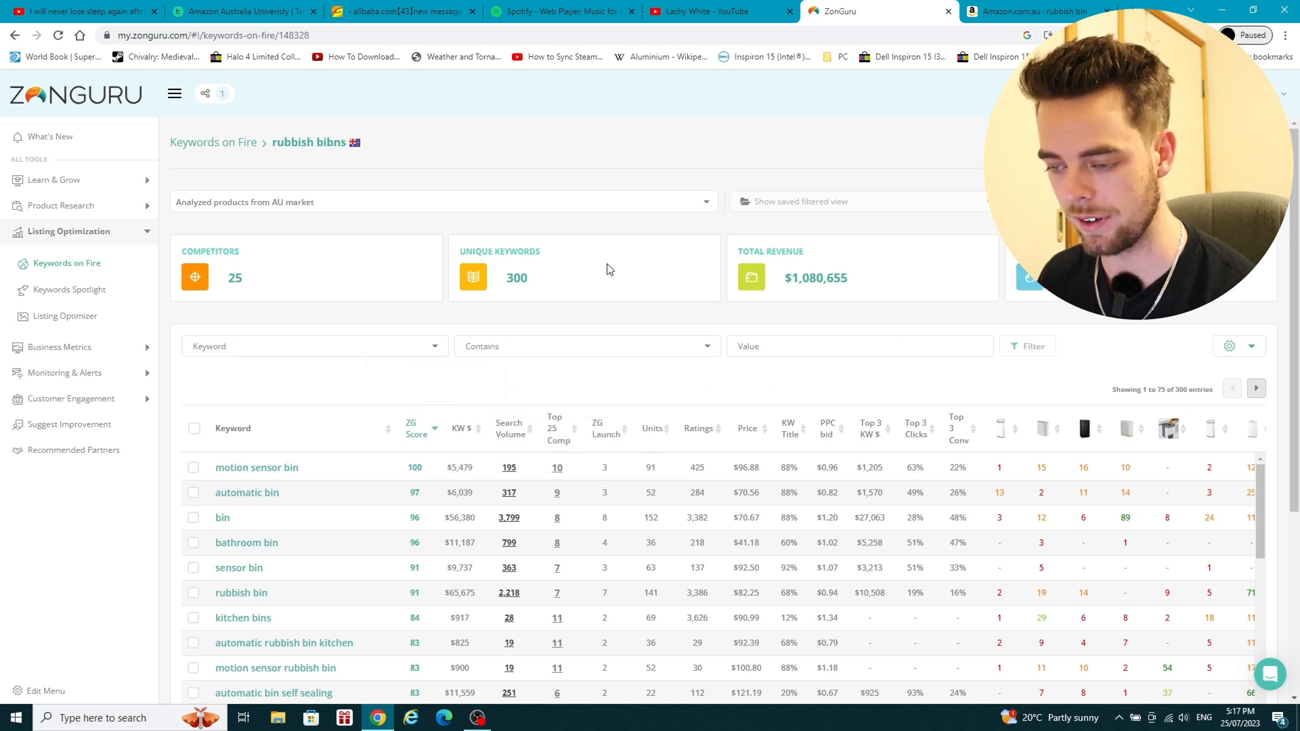
{"action": "scroll", "coordinate": [308, 419], "scroll_direction": "down", "scroll_amount": 4}
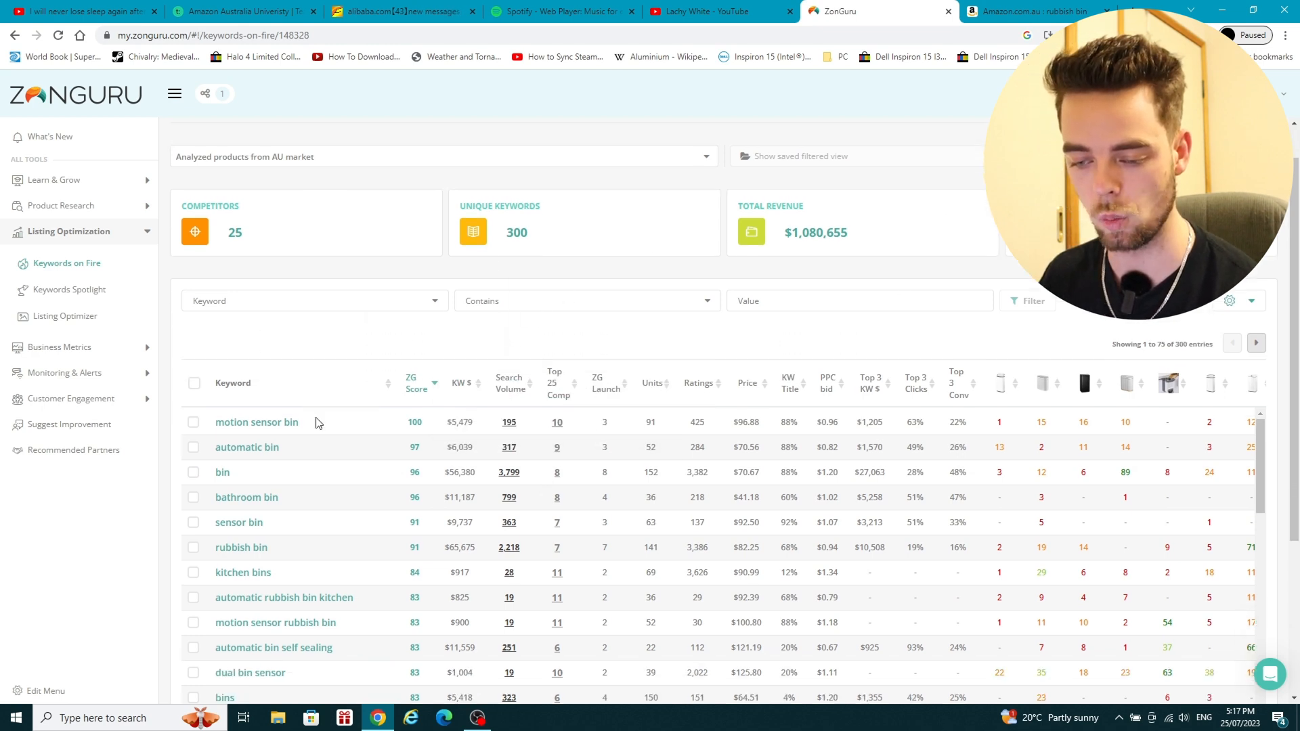
{"action": "scroll", "coordinate": [336, 436], "scroll_direction": "up", "scroll_amount": 2}
{"action": "scroll", "coordinate": [351, 229], "scroll_direction": "down", "scroll_amount": 1}
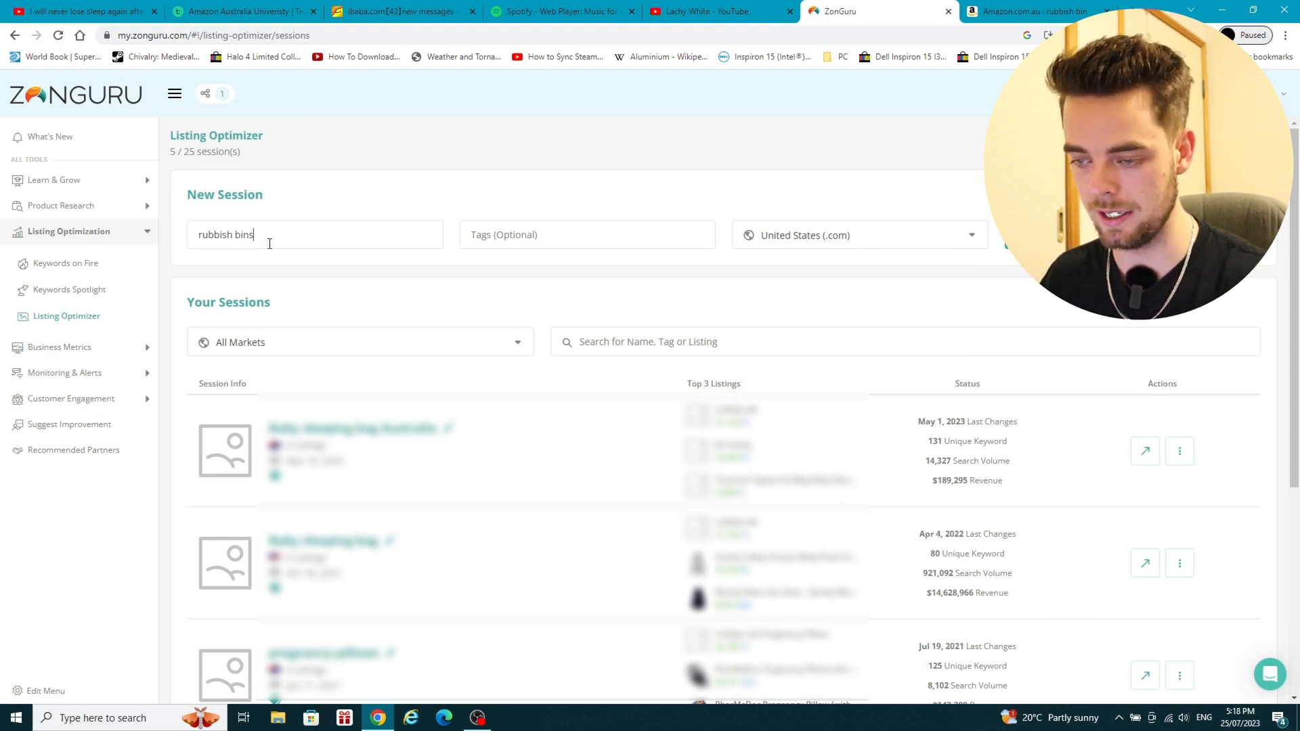
Create a Listing Optimizer session named "rubbish bins" for the Australia (.com.au) market.
{"action": "left_click", "coordinate": [896, 237]}
{"action": "left_click", "coordinate": [833, 363]}
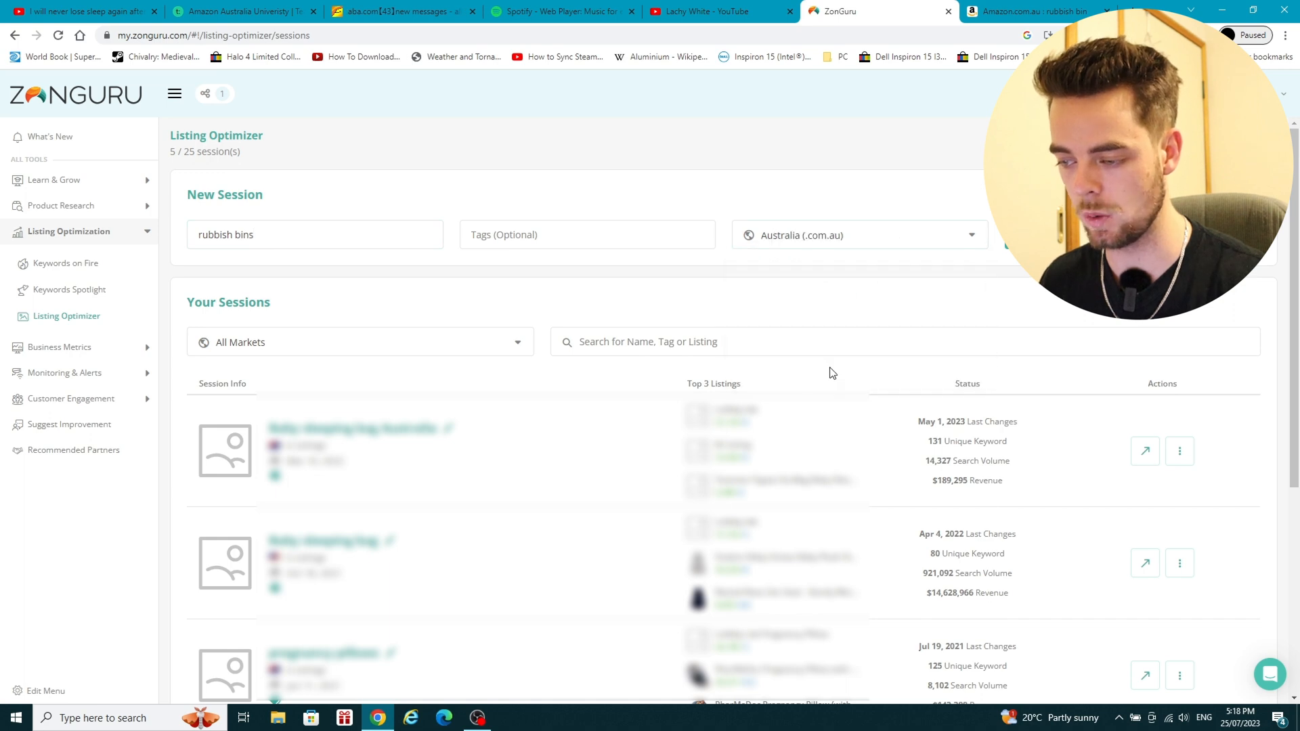
{"action": "left_click", "coordinate": [1075, 236]}
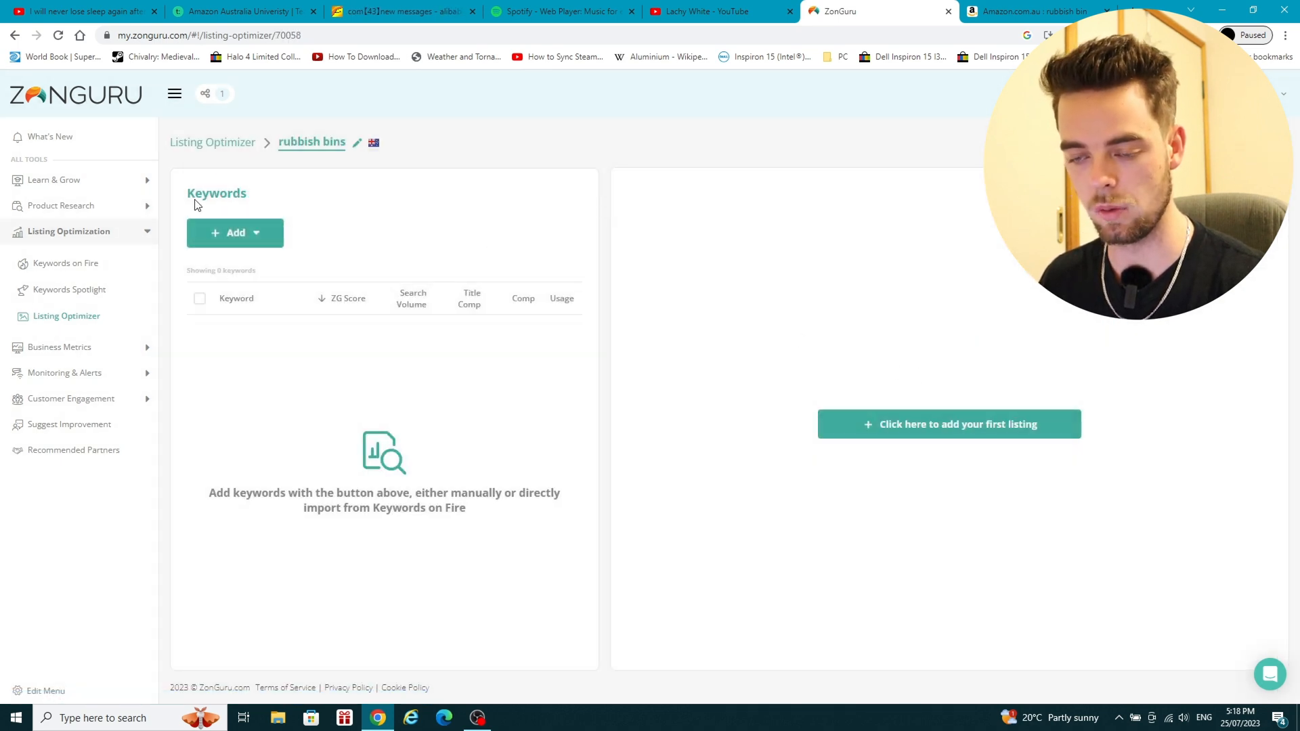
Import keywords into the Listing Optimizer session from the "rubbish bibns" Keywords on Fire session.
{"action": "left_click", "coordinate": [262, 242]}
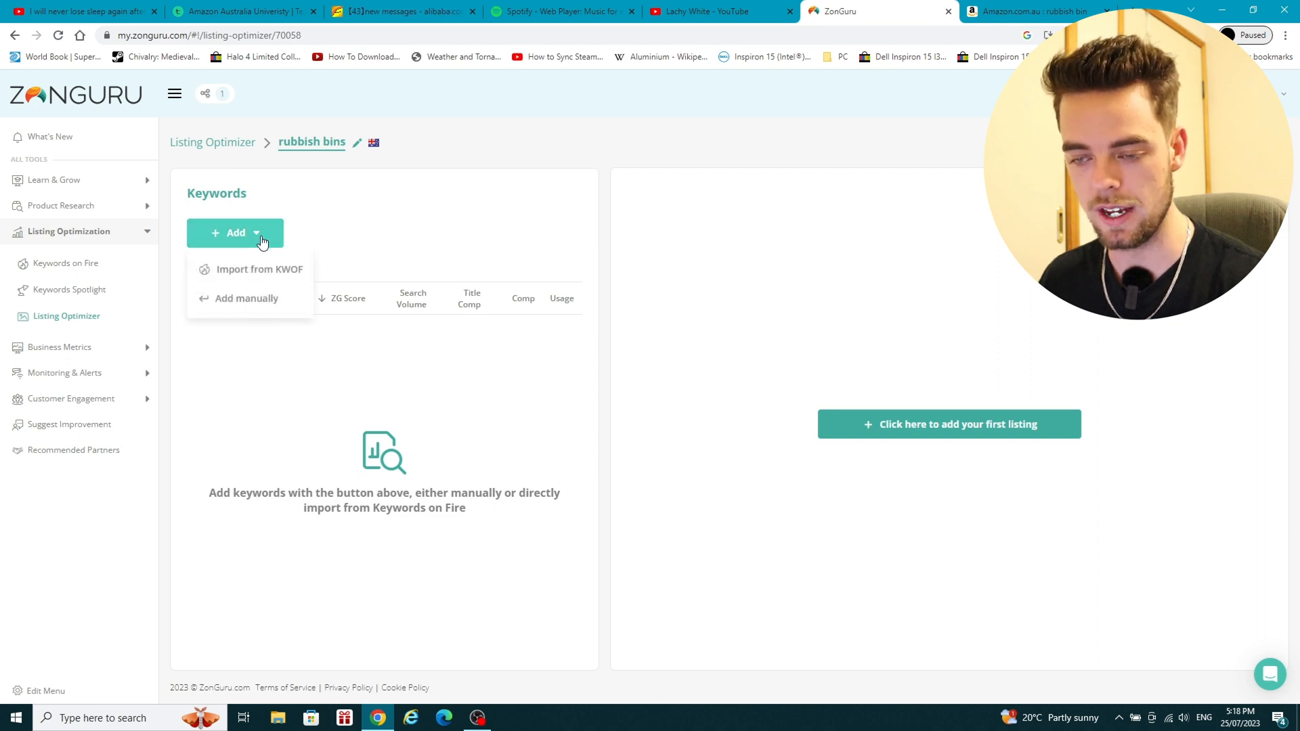
{"action": "left_click", "coordinate": [287, 277]}
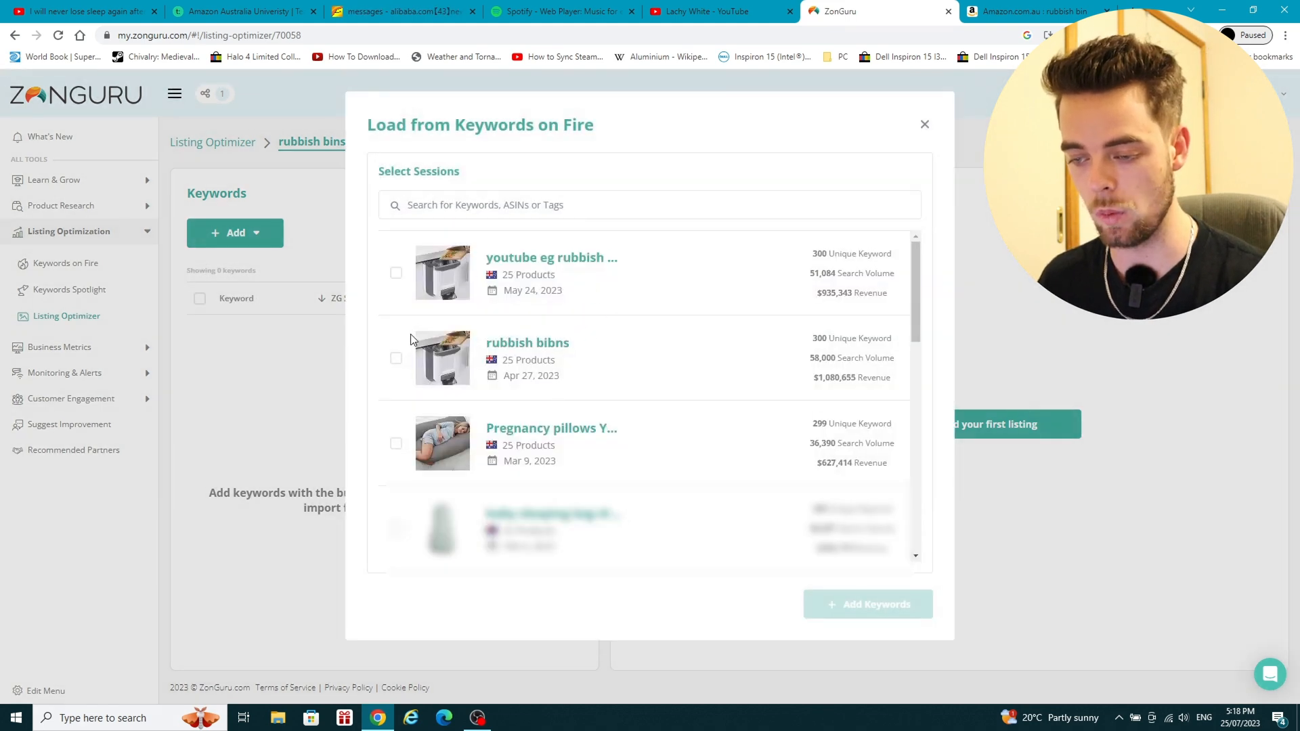
{"action": "left_click", "coordinate": [396, 359]}
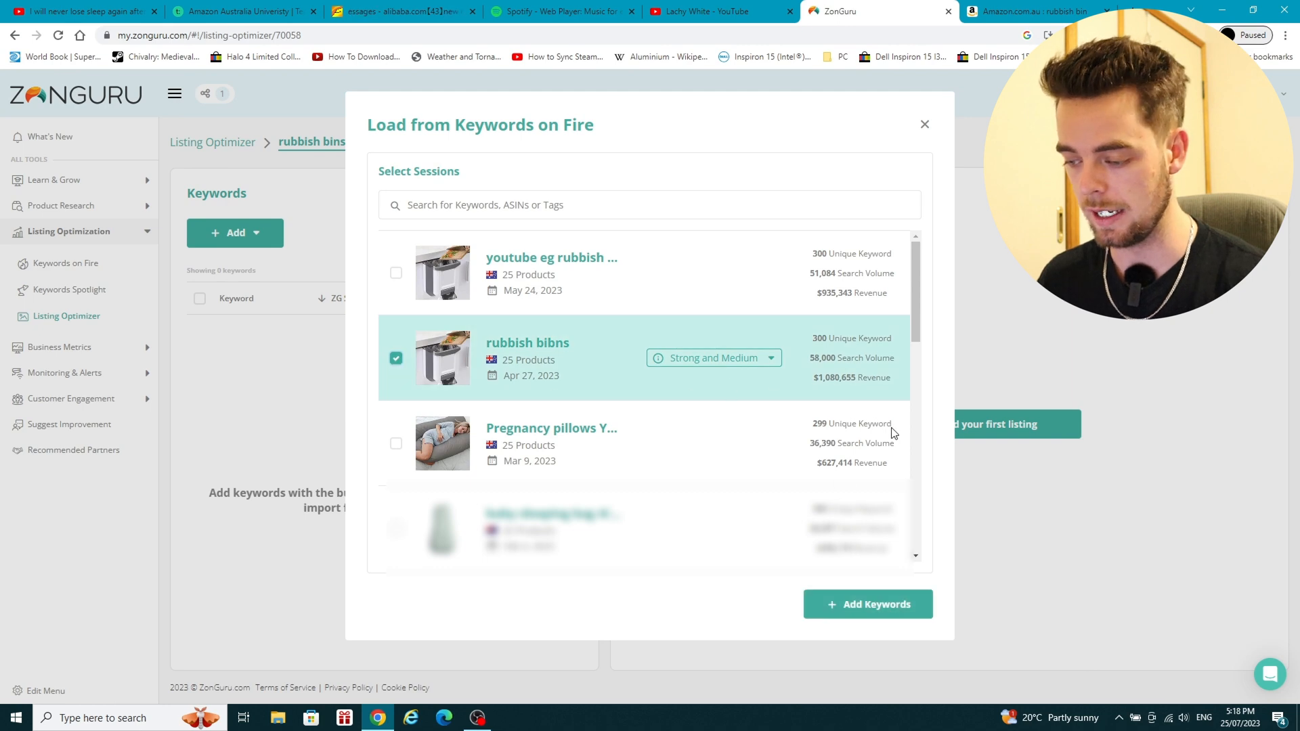
{"action": "left_click", "coordinate": [748, 358]}
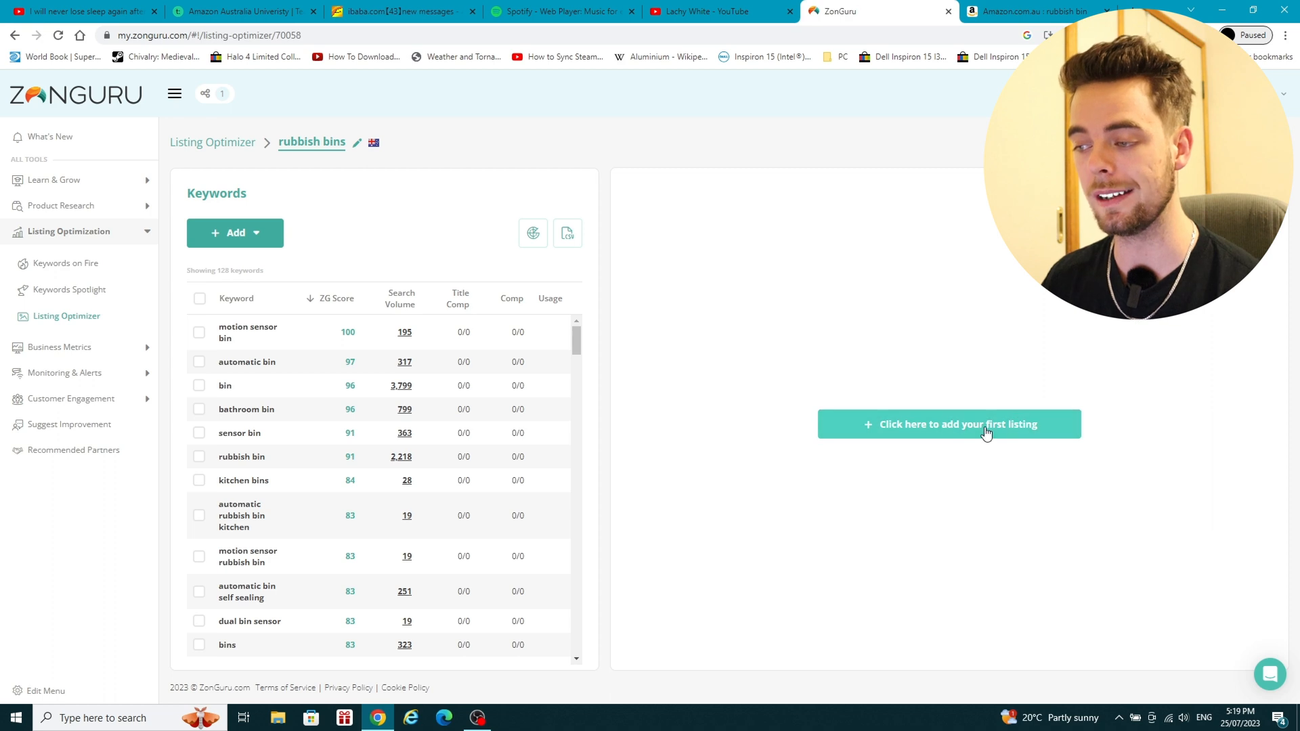
Add the Brabantia Bo Touch Bin as the first listing, using its ASIN B07NQ2J8WW copied from the Amazon results.
{"action": "left_click", "coordinate": [926, 435]}
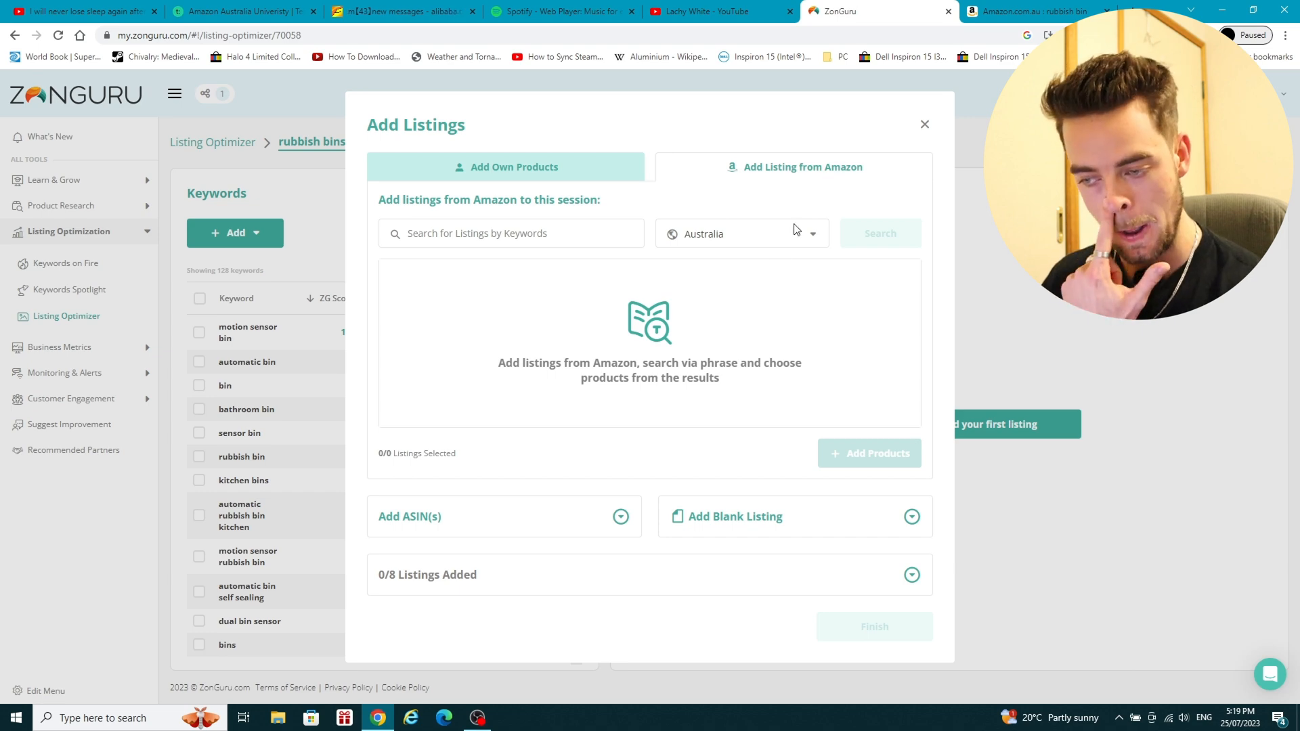
{"action": "left_click", "coordinate": [621, 518]}
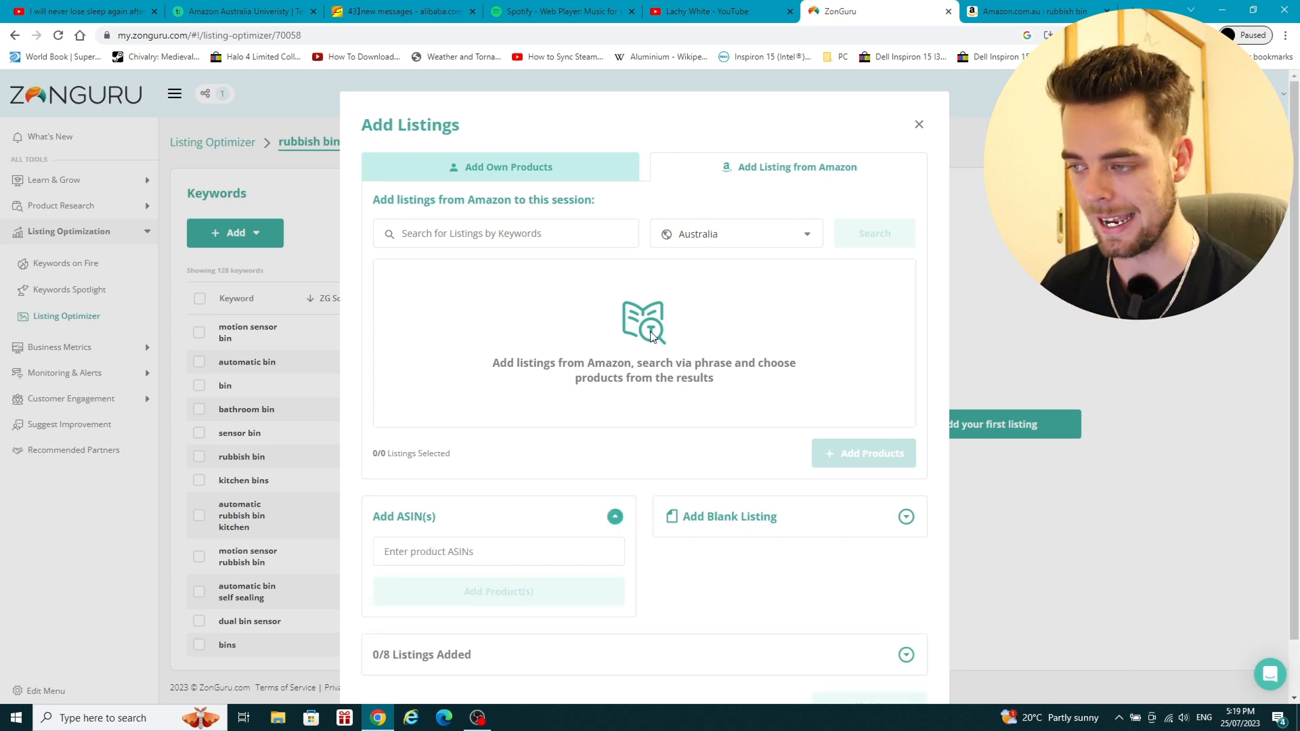
{"action": "left_click", "coordinate": [1016, 10]}
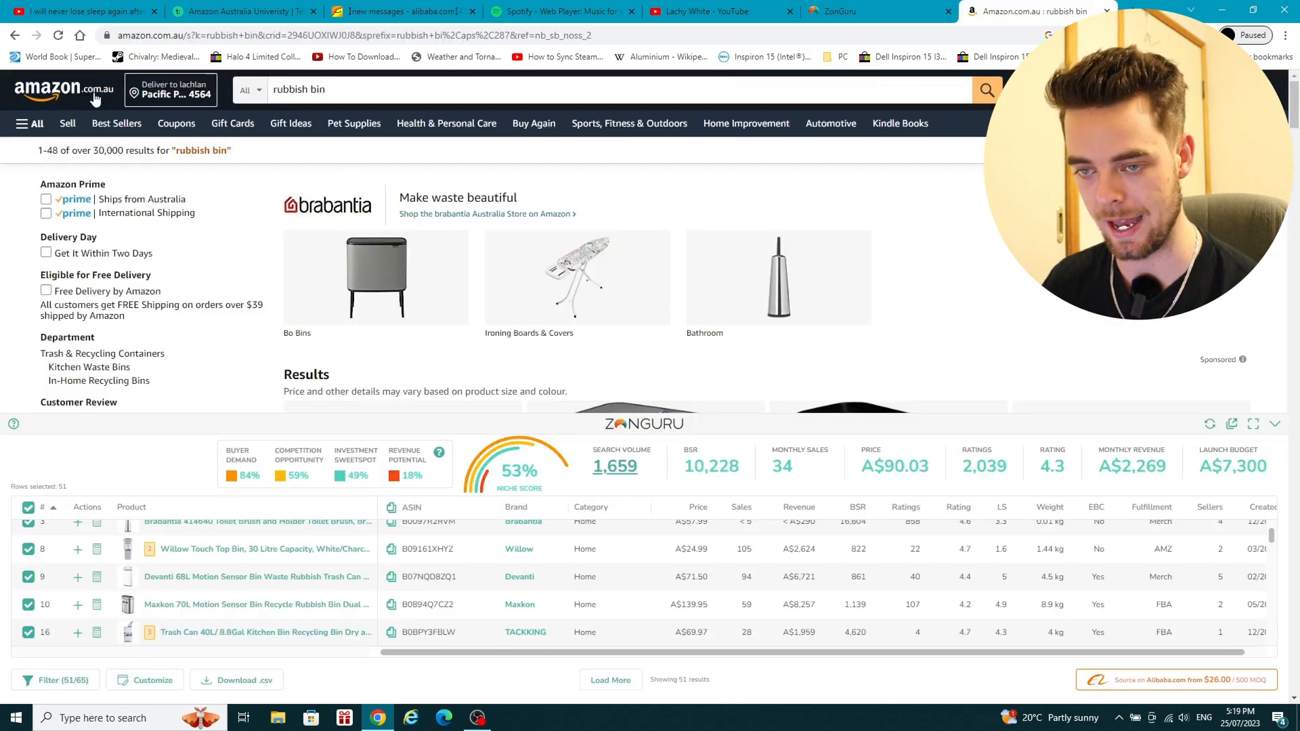
{"action": "scroll", "coordinate": [543, 550], "scroll_direction": "up", "scroll_amount": 2}
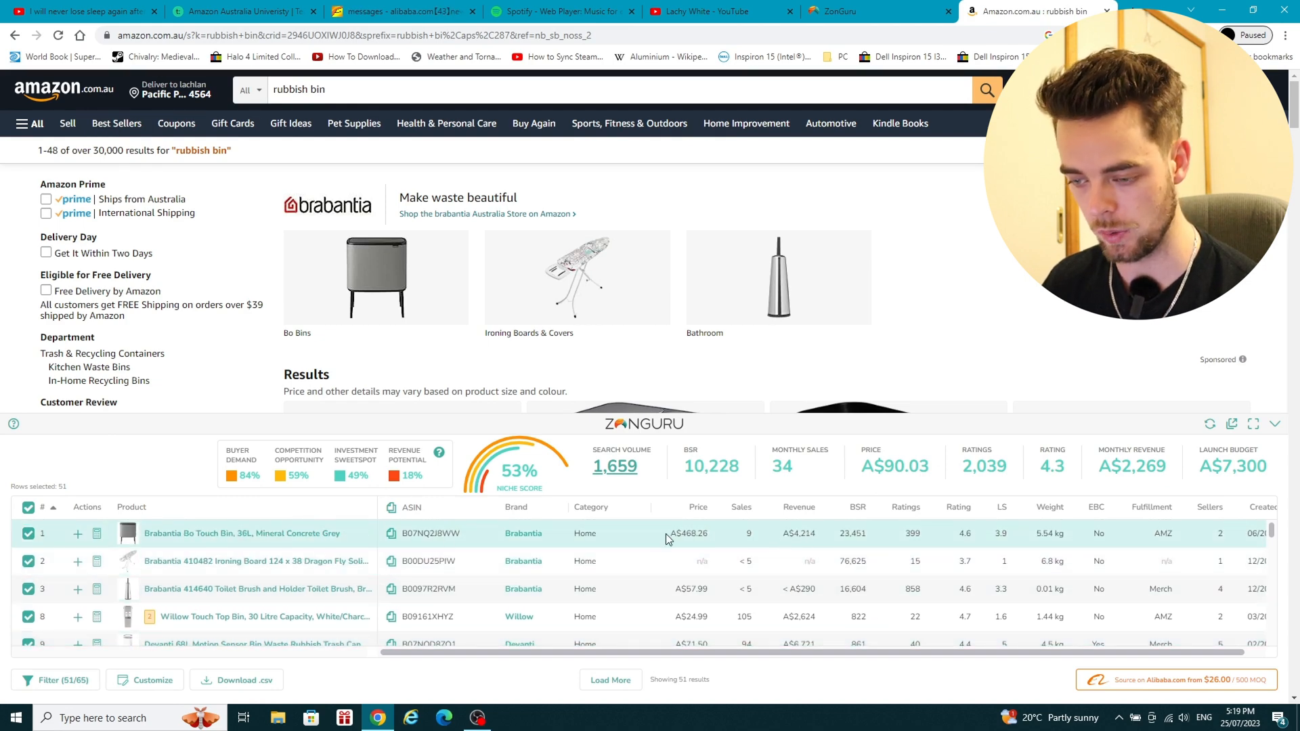
{"action": "left_click", "coordinate": [391, 533]}
{"action": "left_click", "coordinate": [880, 10]}
{"action": "left_click", "coordinate": [439, 543]}
{"action": "type", "text": "B07NQ2J8WW"}
{"action": "left_click", "coordinate": [499, 600]}
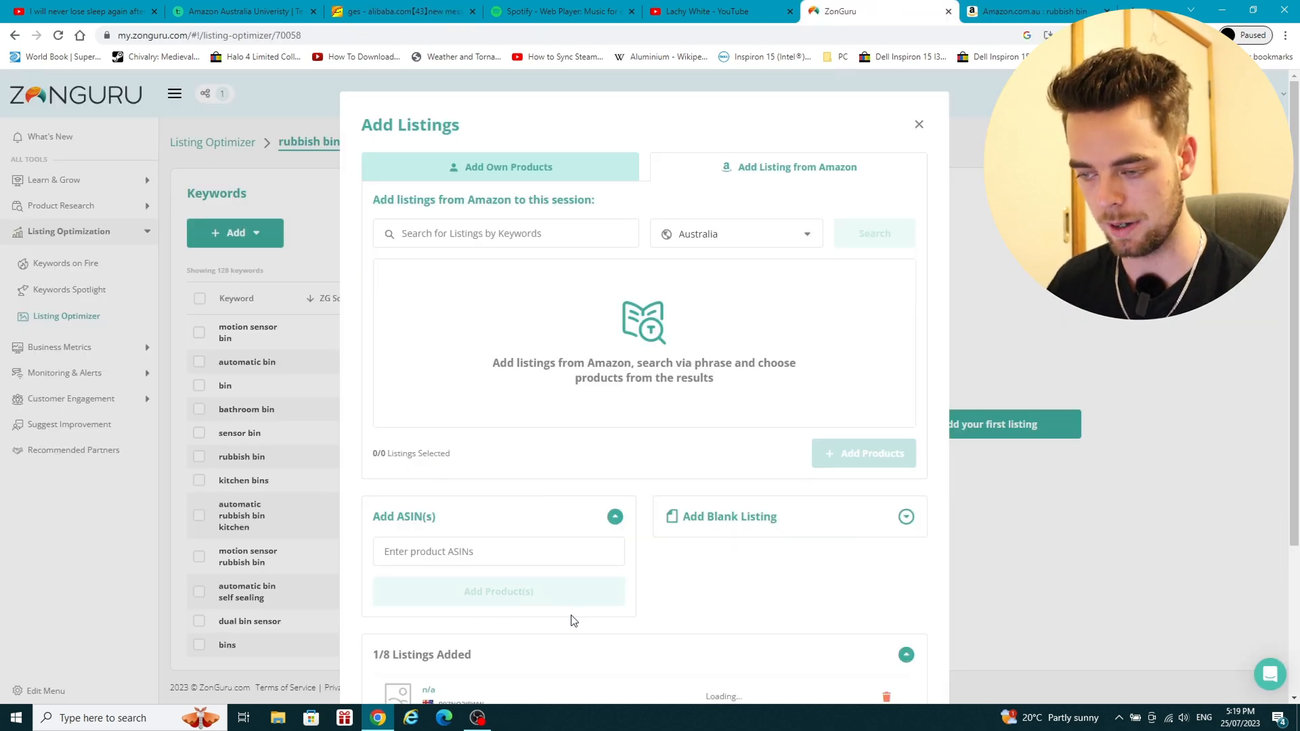
{"action": "scroll", "coordinate": [599, 486], "scroll_direction": "down", "scroll_amount": 3}
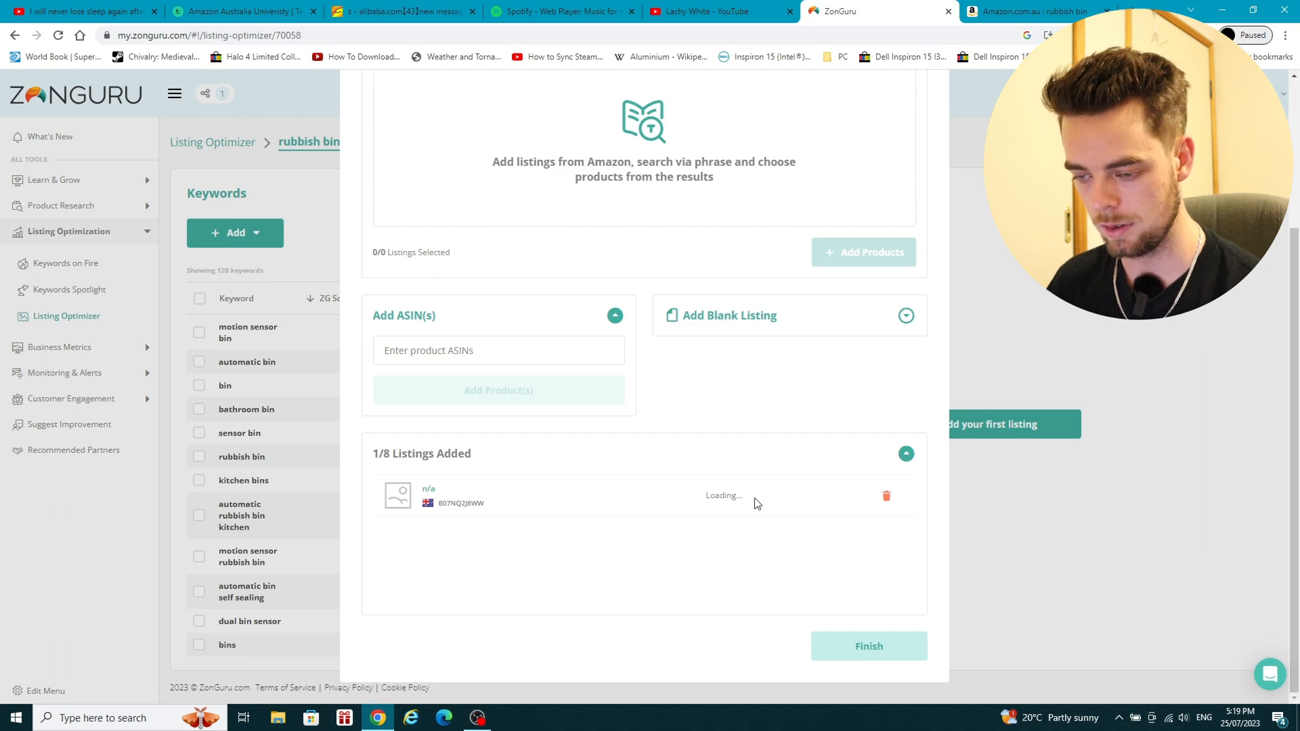
Copy the ASIN of the Devanti 68L Motion Sensor Bin, B07NQD8ZQ1, from the Amazon results and add it as a listing.
{"action": "key", "text": "ctrl+Tab"}
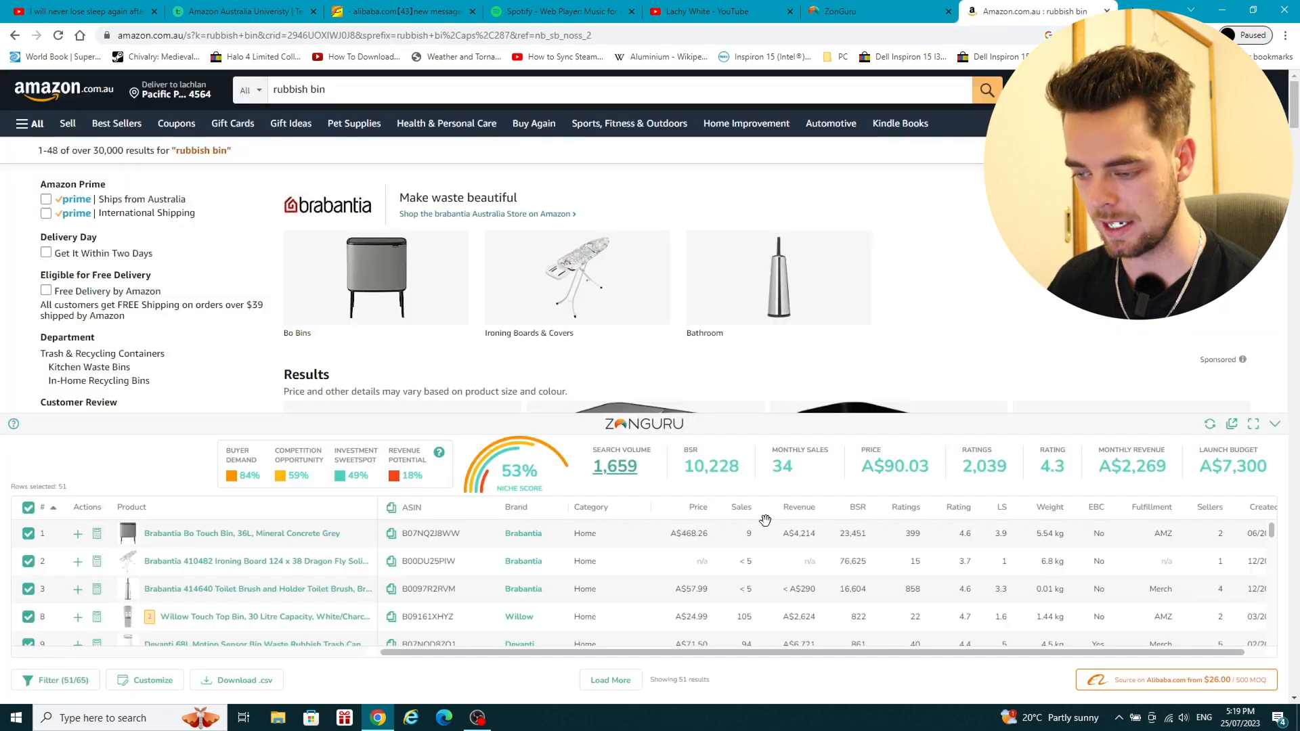
{"action": "scroll", "coordinate": [806, 584], "scroll_direction": "down", "scroll_amount": 1}
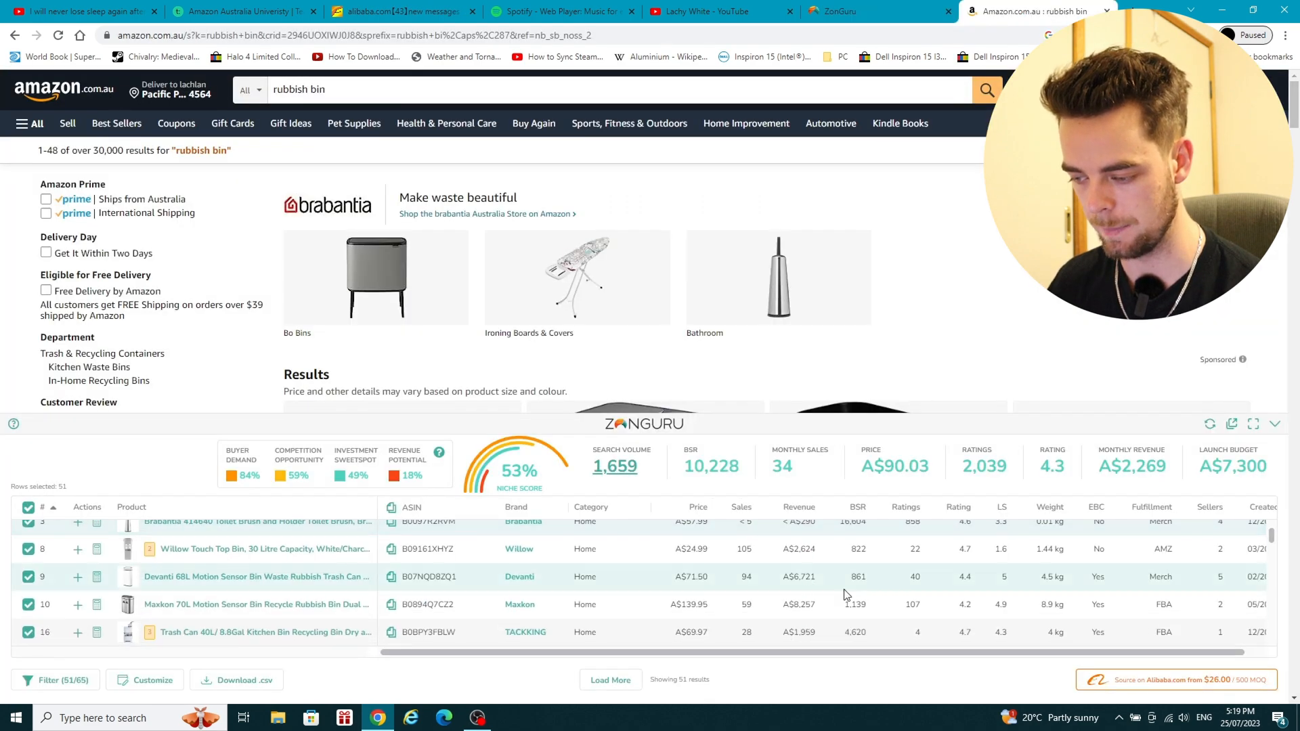
{"action": "left_click", "coordinate": [391, 577]}
{"action": "key", "text": "ctrl+shift+Tab"}
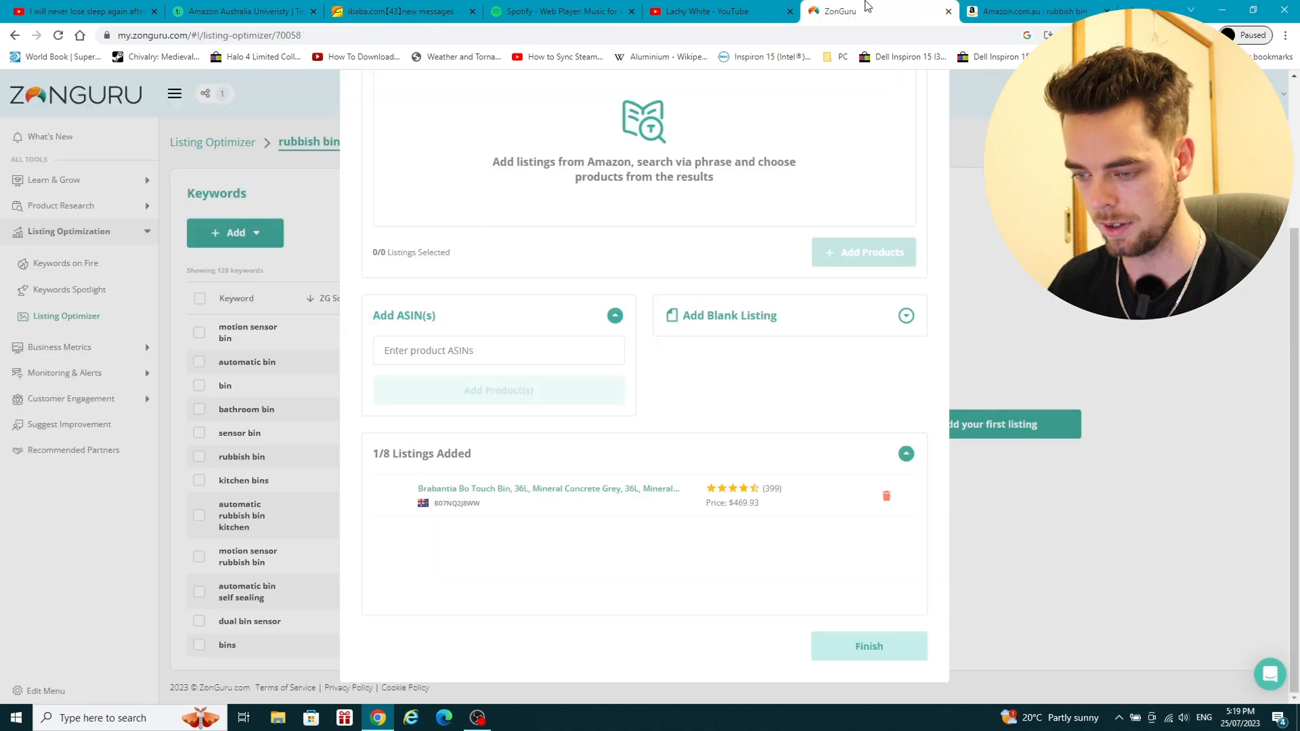
{"action": "left_click", "coordinate": [445, 345]}
{"action": "key", "text": "ctrl+v"}
{"action": "left_click", "coordinate": [482, 401]}
Copy the ASIN of the Maxkon 70L Motion Sensor Bin, B0894Q7CZ2, from the Amazon results and add it as a listing.
{"action": "left_click", "coordinate": [1019, 11]}
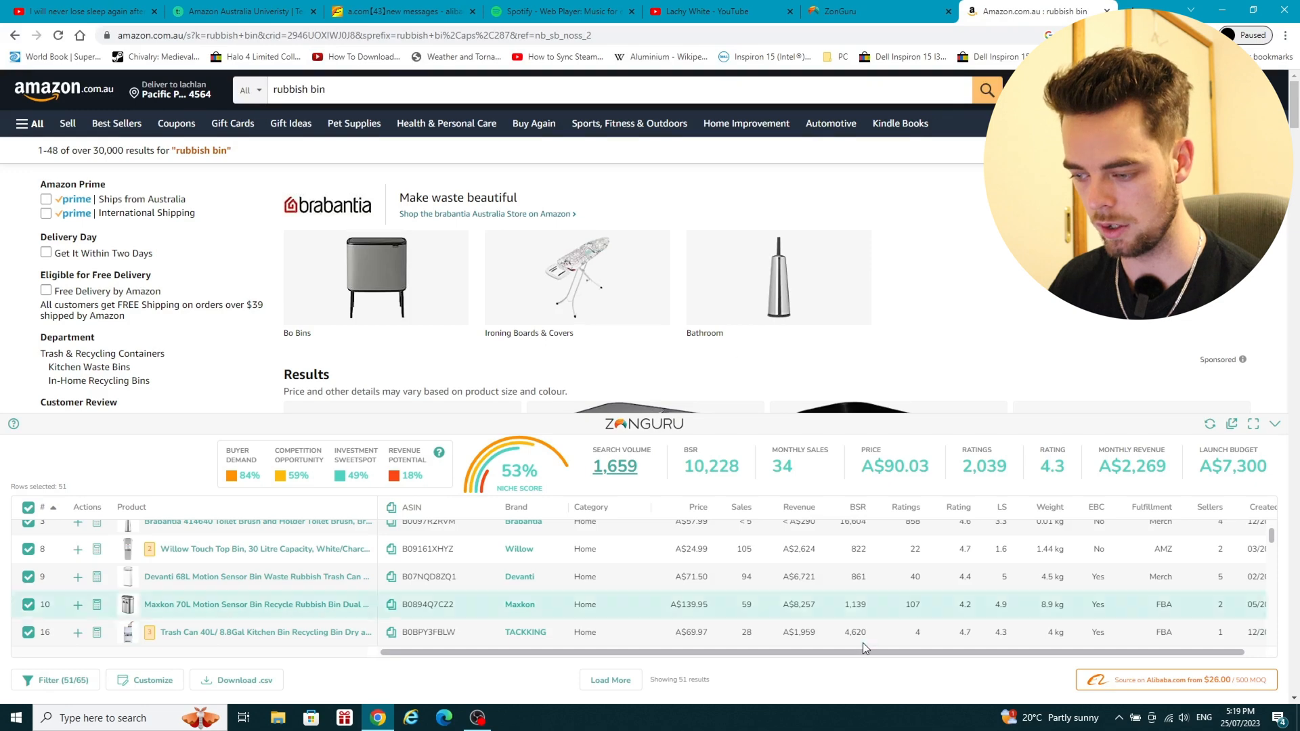
{"action": "scroll", "coordinate": [832, 579], "scroll_direction": "down", "scroll_amount": 1}
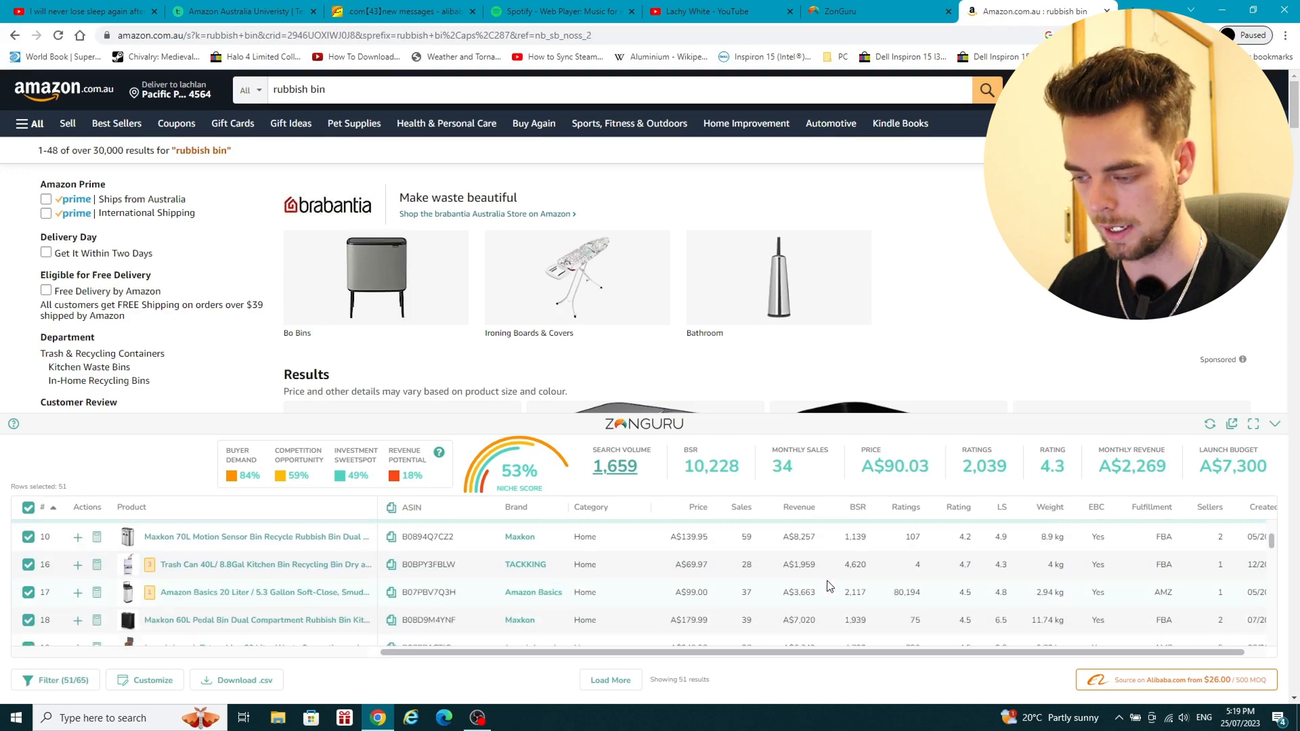
{"action": "left_click", "coordinate": [391, 538]}
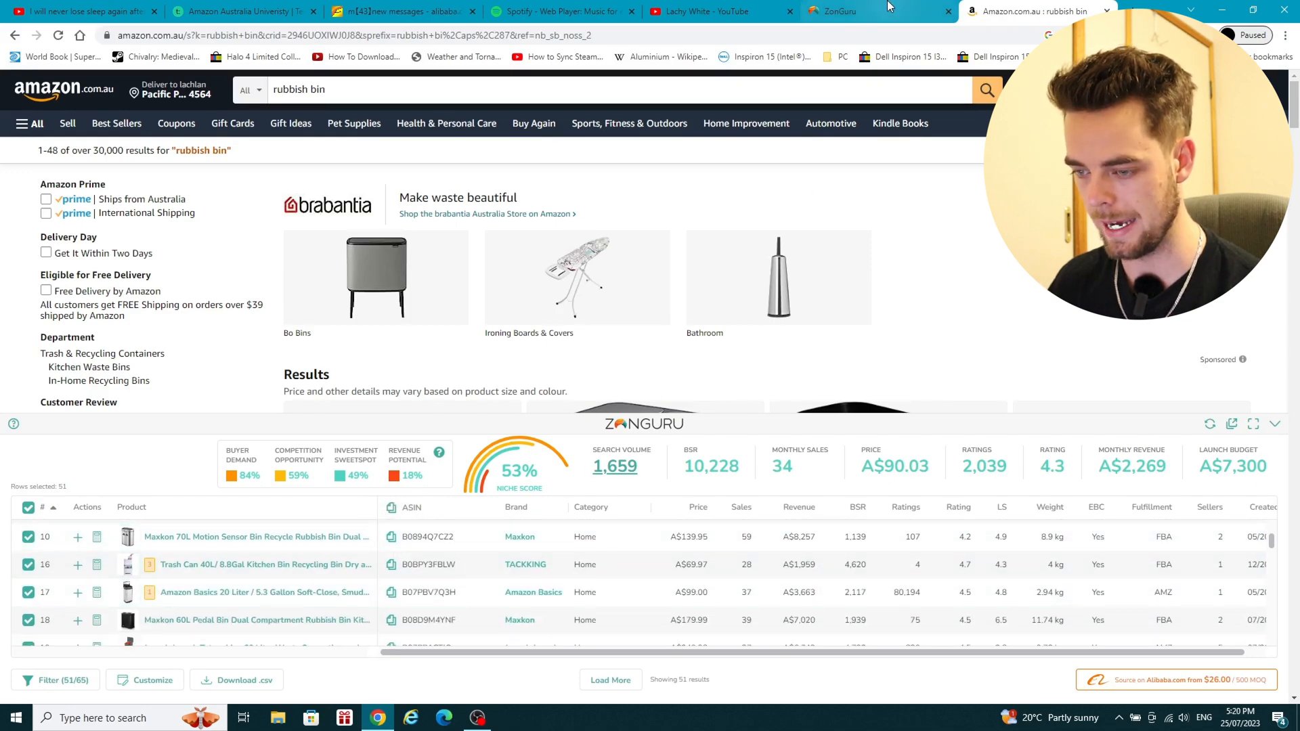
{"action": "left_click", "coordinate": [840, 11]}
{"action": "left_click", "coordinate": [473, 351]}
{"action": "key", "text": "ctrl+v"}
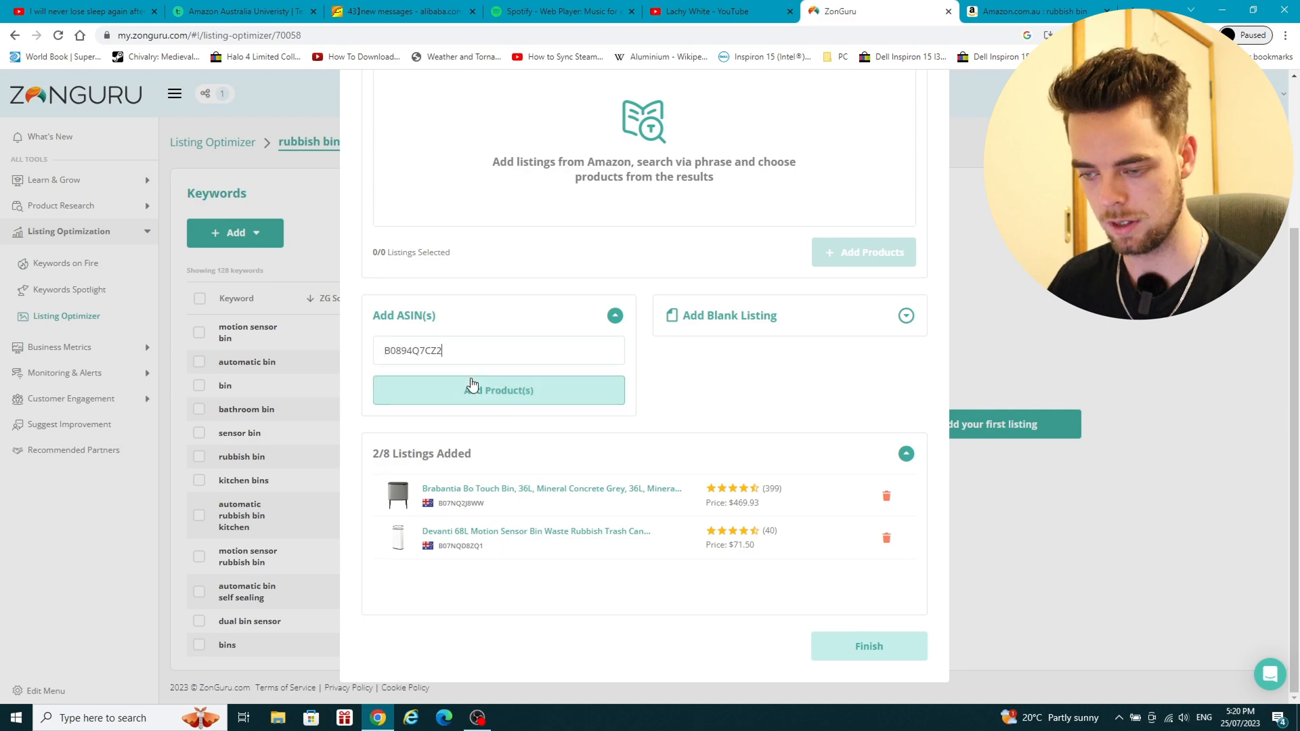
{"action": "left_click", "coordinate": [475, 392]}
Copy the ASIN of the Maxkon 60L Pedal Bin, B08D9M4YNF, from the Amazon results and add it as a listing.
{"action": "left_click", "coordinate": [1029, 11]}
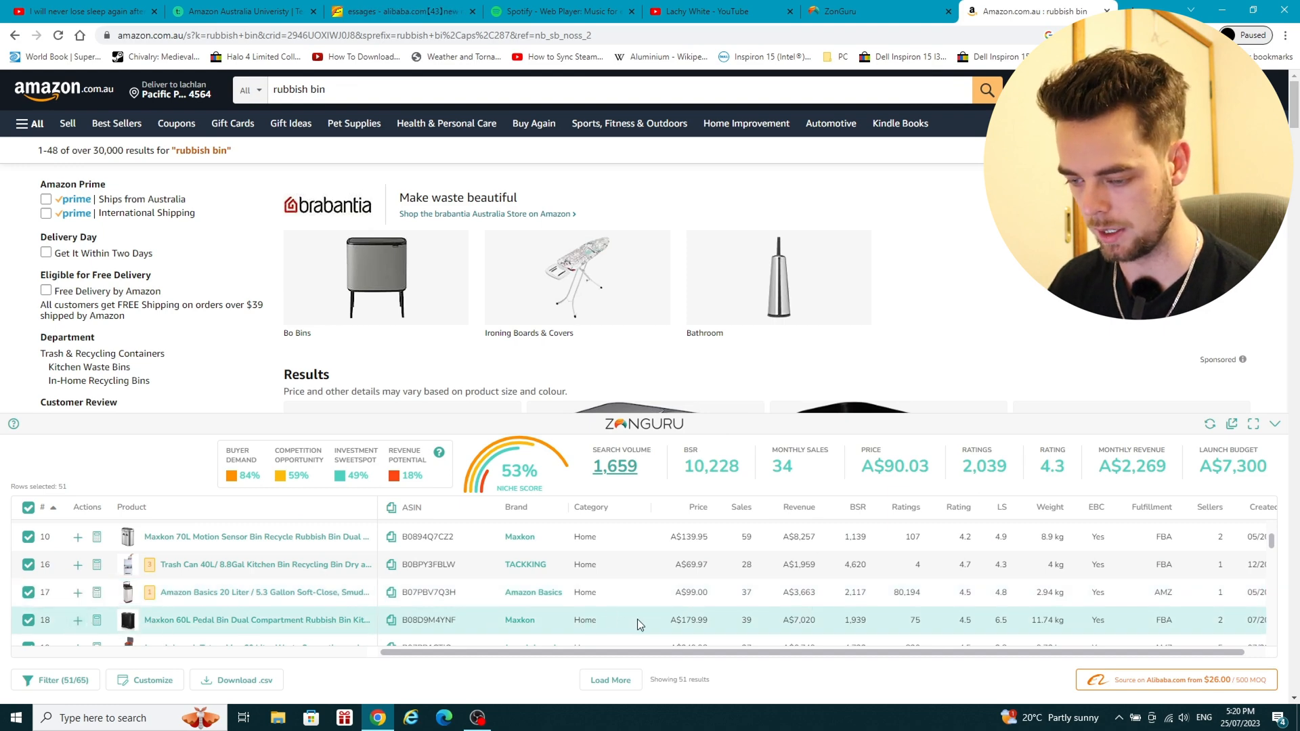
{"action": "left_click", "coordinate": [897, 6]}
{"action": "key", "text": "ctrl+v"}
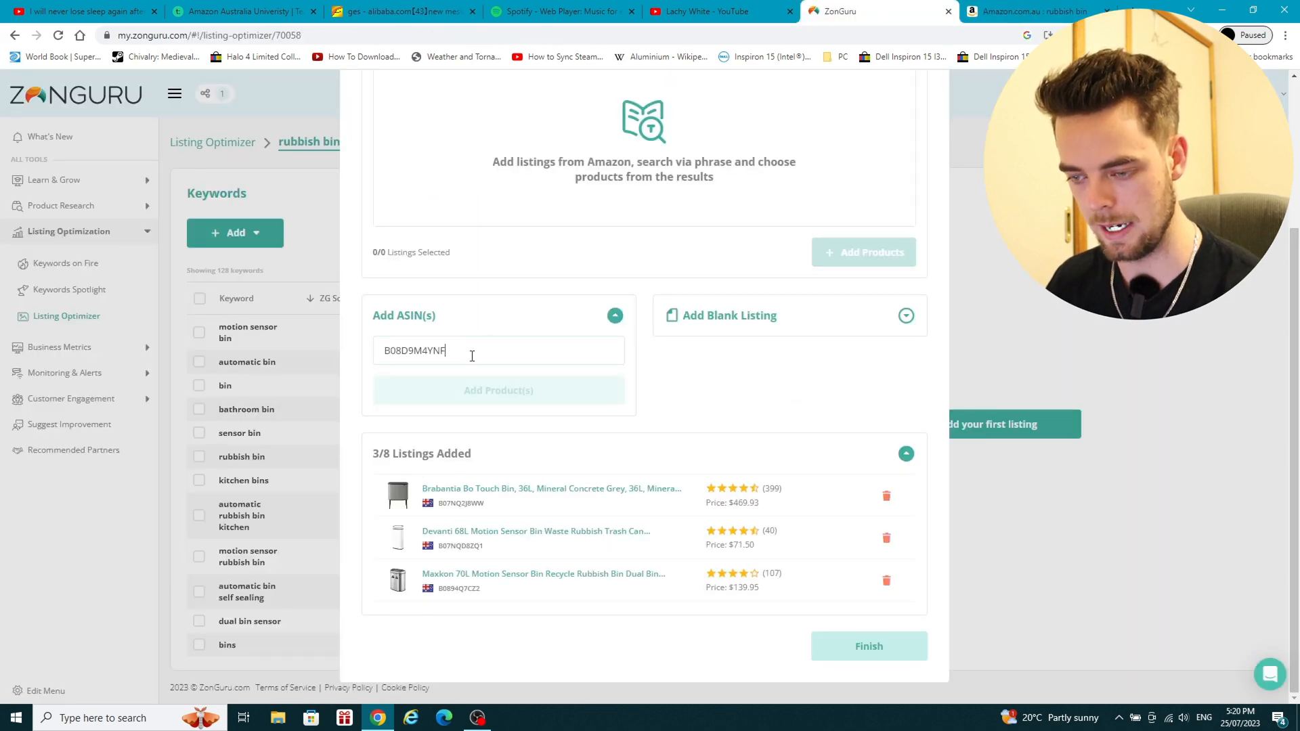
{"action": "left_click", "coordinate": [495, 392]}
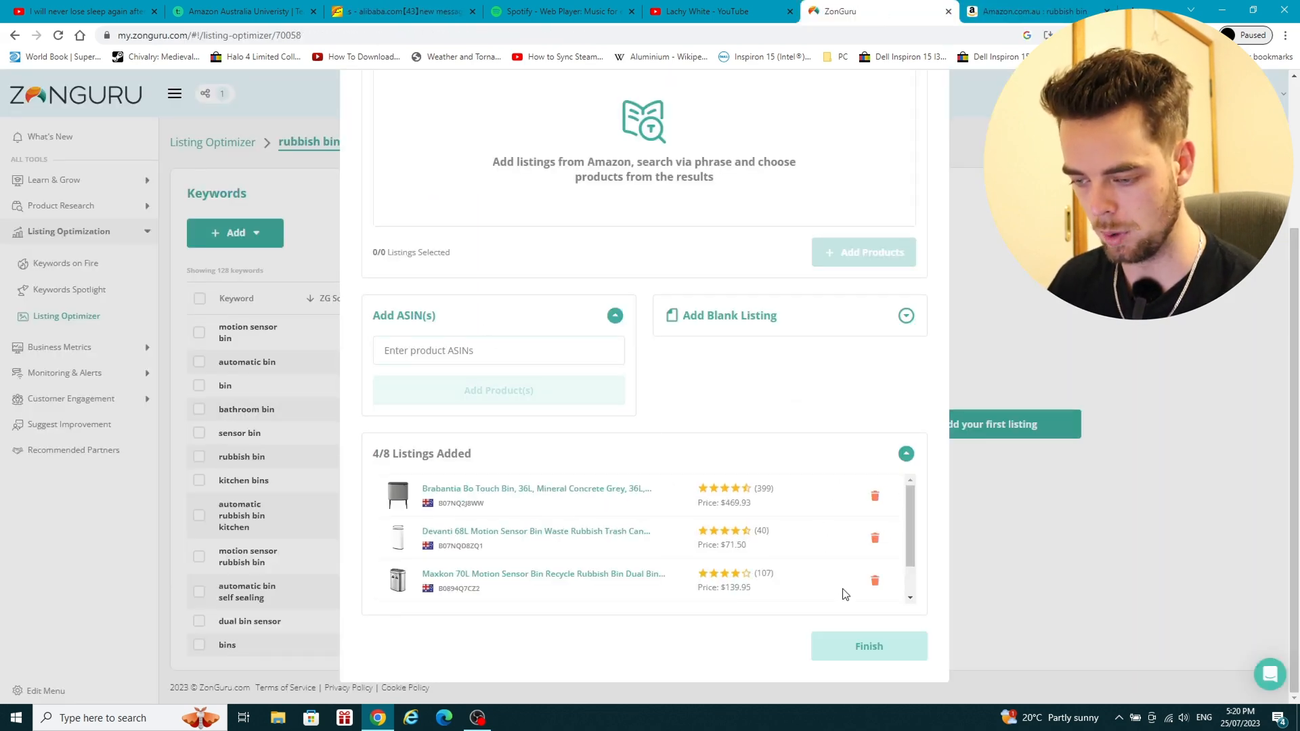
Finish adding the four competitor listings to the rubbish bins session.
{"action": "scroll", "coordinate": [671, 562], "scroll_direction": "up", "scroll_amount": 2}
{"action": "scroll", "coordinate": [745, 596], "scroll_direction": "down", "scroll_amount": 3}
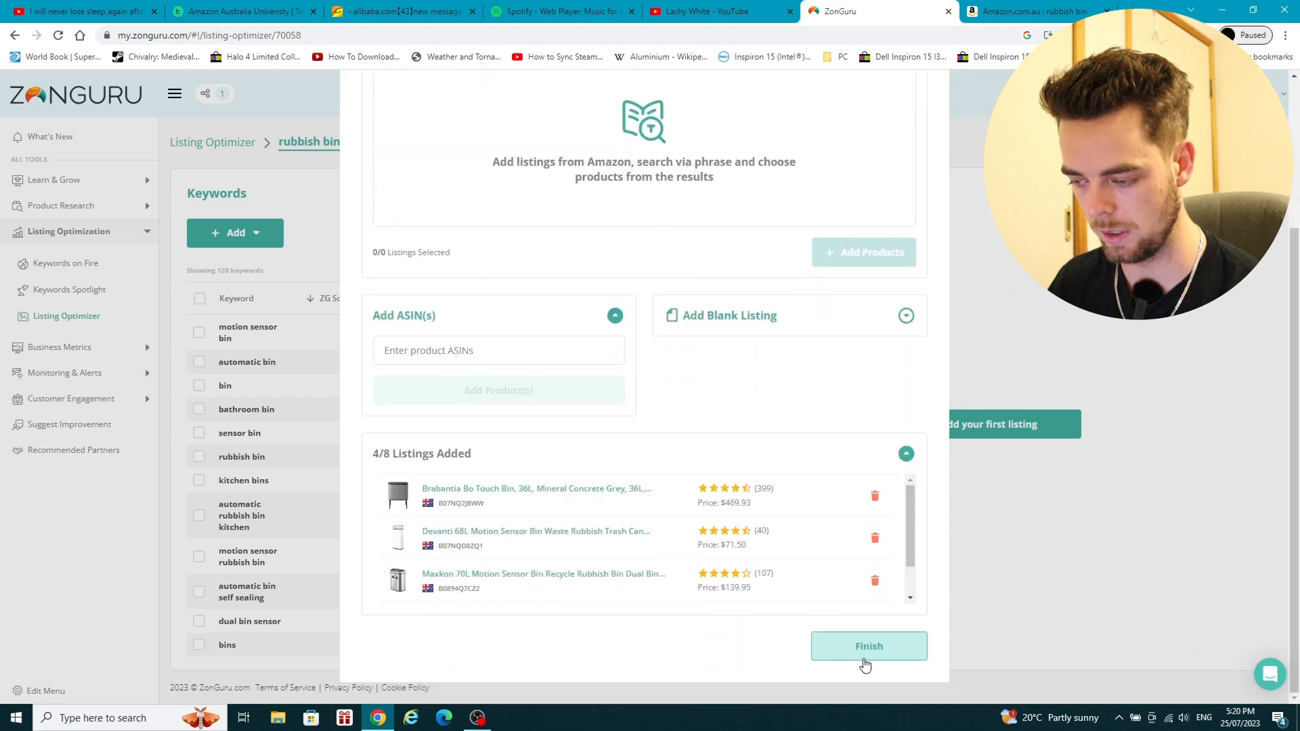
{"action": "left_click", "coordinate": [859, 648]}
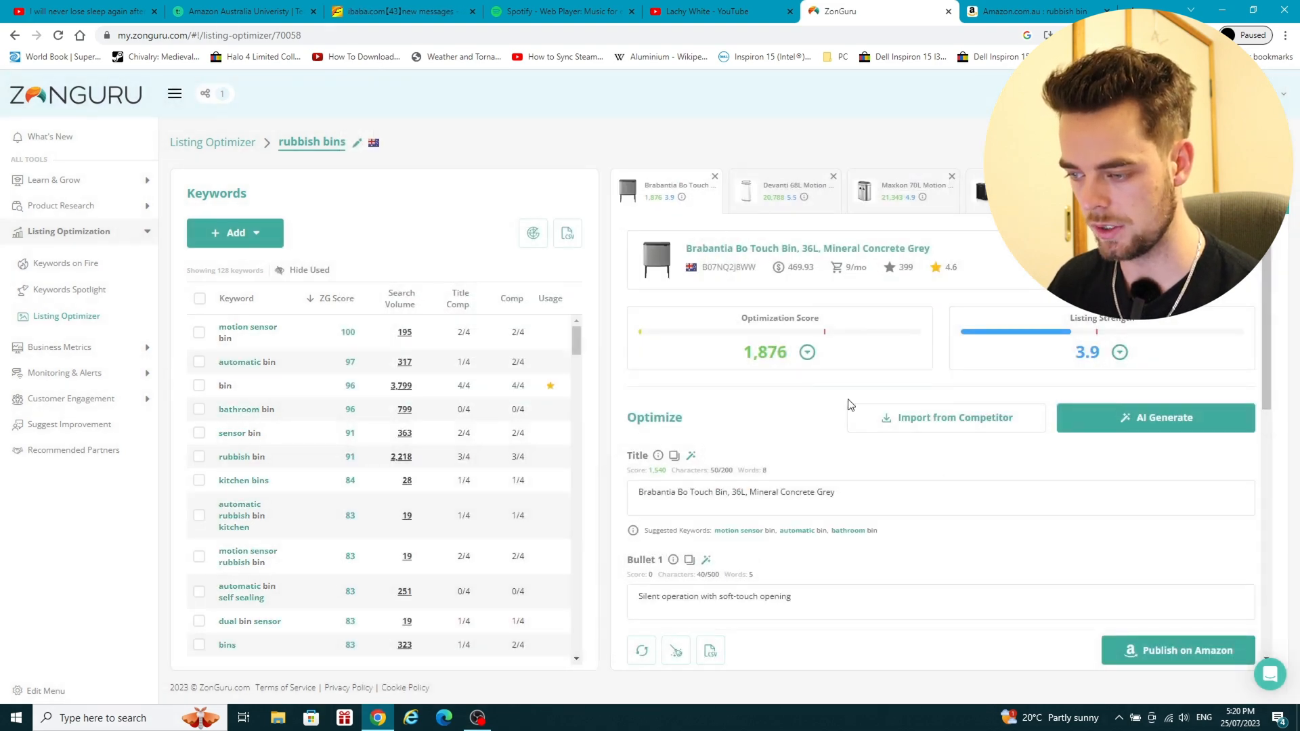
Add a blank listing named "our listing draft" to the session and open it.
{"action": "left_click", "coordinate": [1241, 199]}
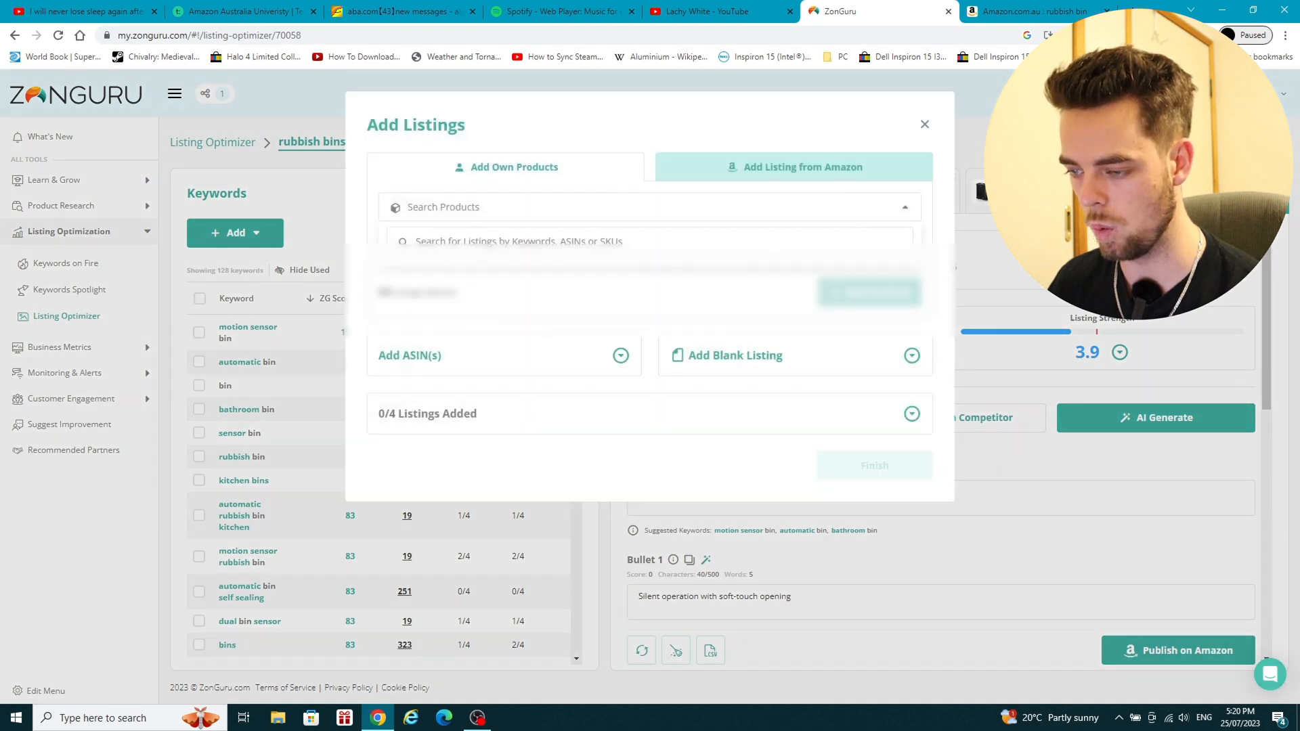
{"action": "left_click", "coordinate": [725, 427]}
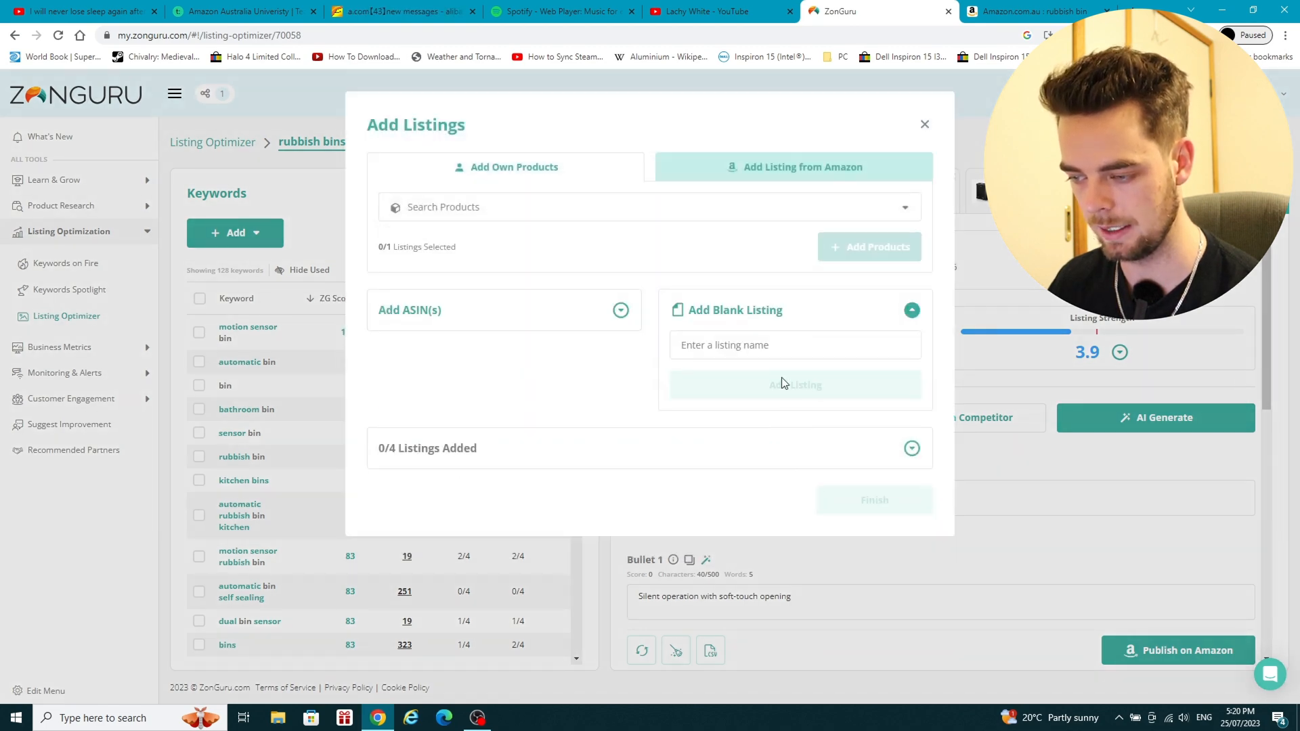
{"action": "type", "text": "ou"}
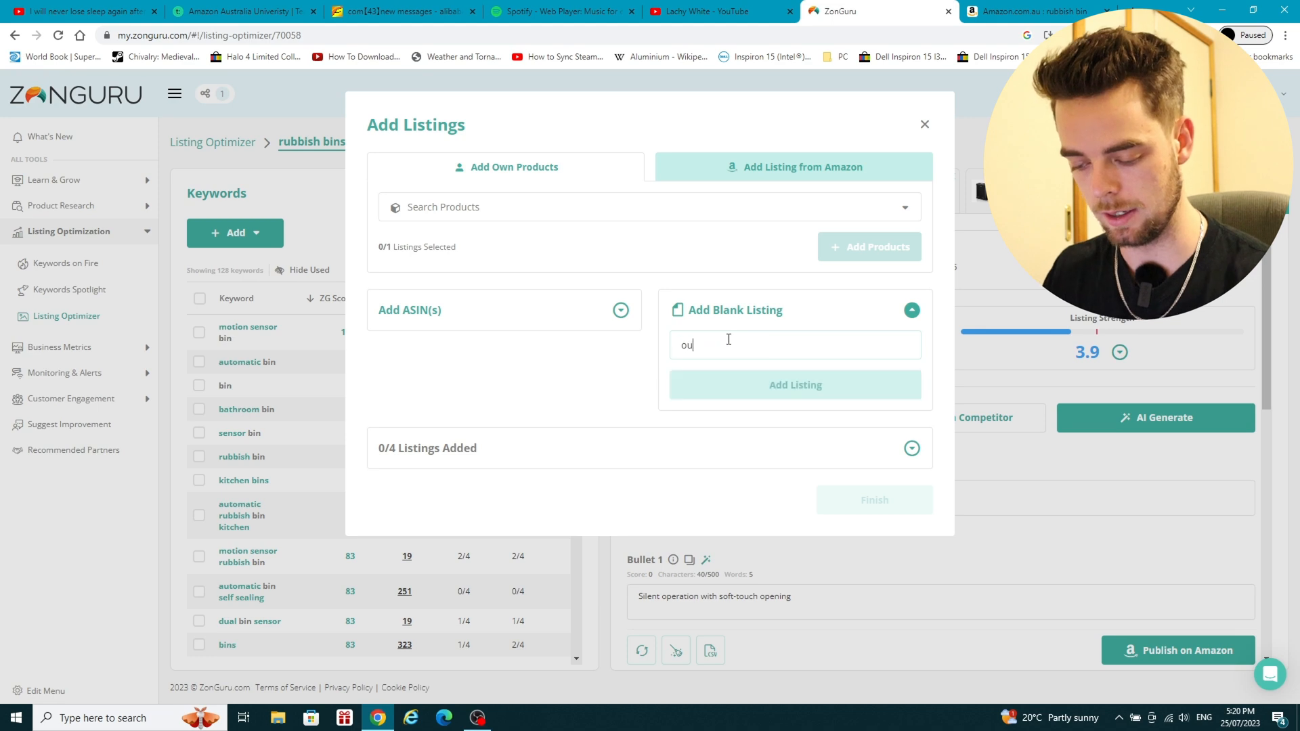
{"action": "type", "text": "r listing draft"}
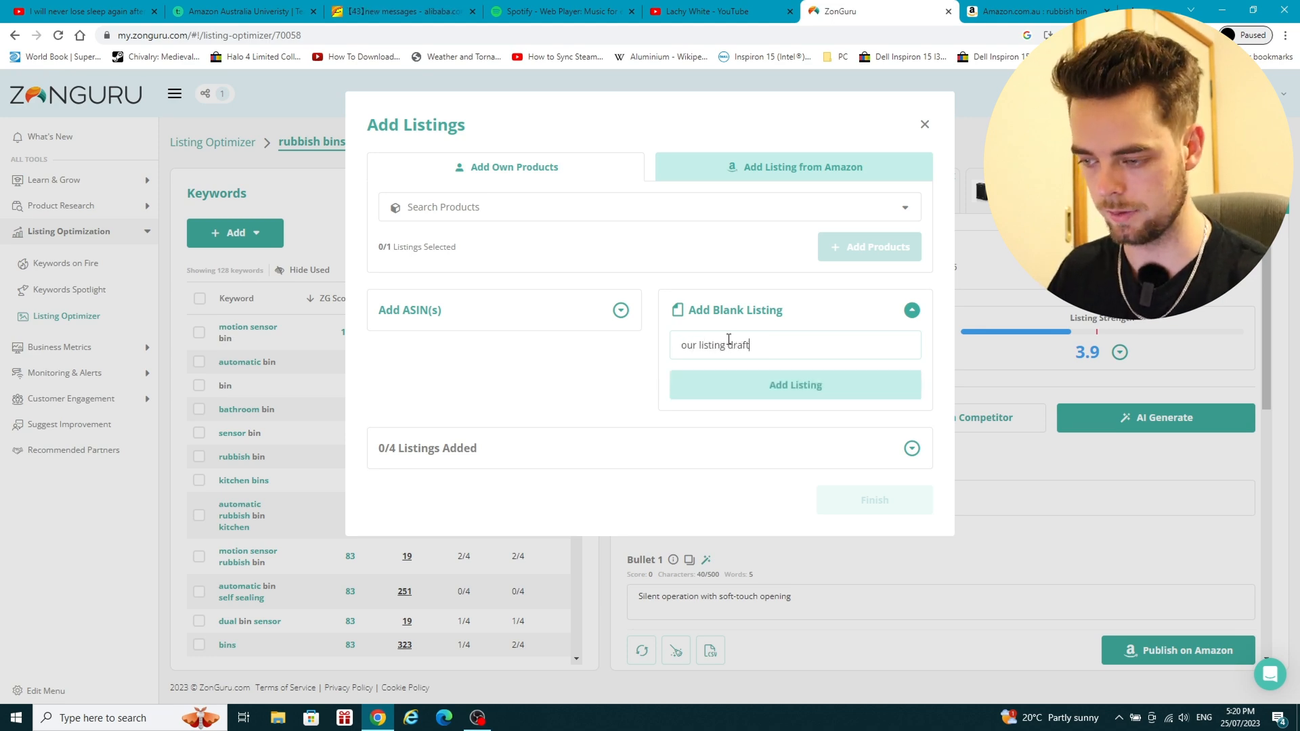
{"action": "left_click", "coordinate": [807, 394]}
{"action": "left_click", "coordinate": [881, 640]}
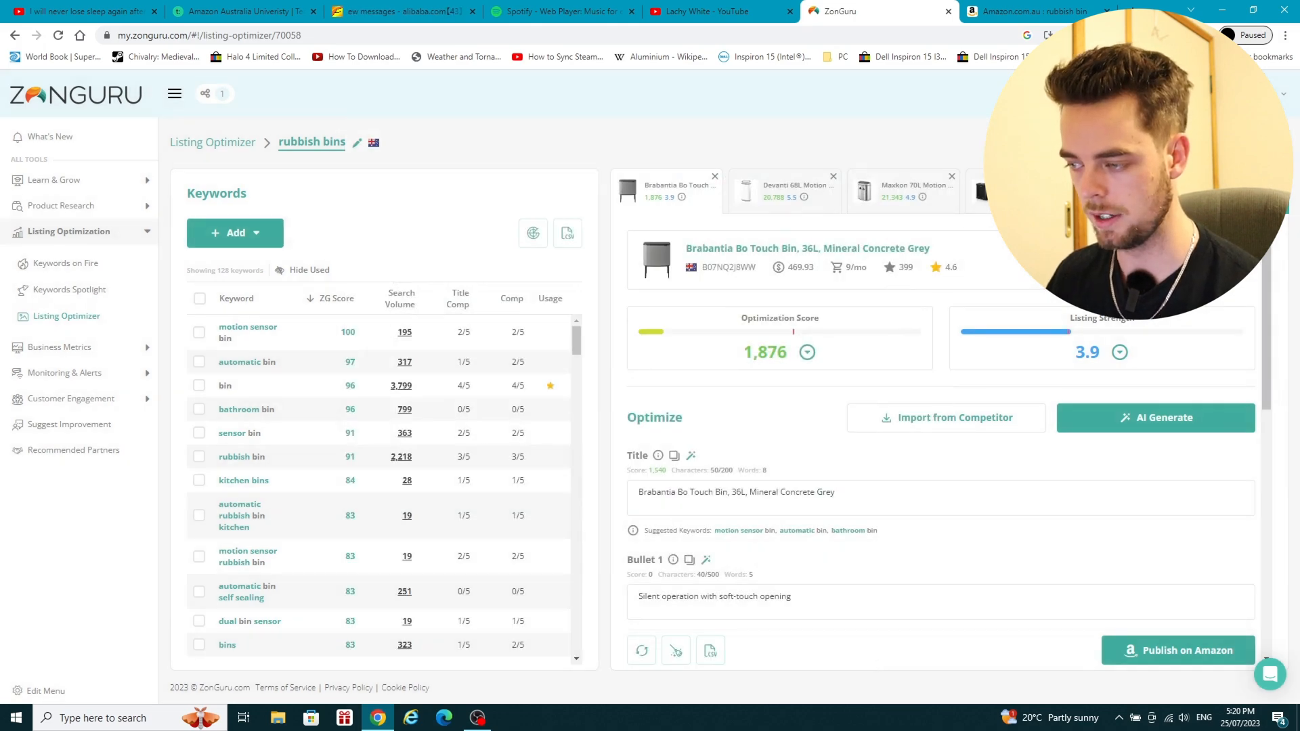
{"action": "left_click", "coordinate": [1219, 191]}
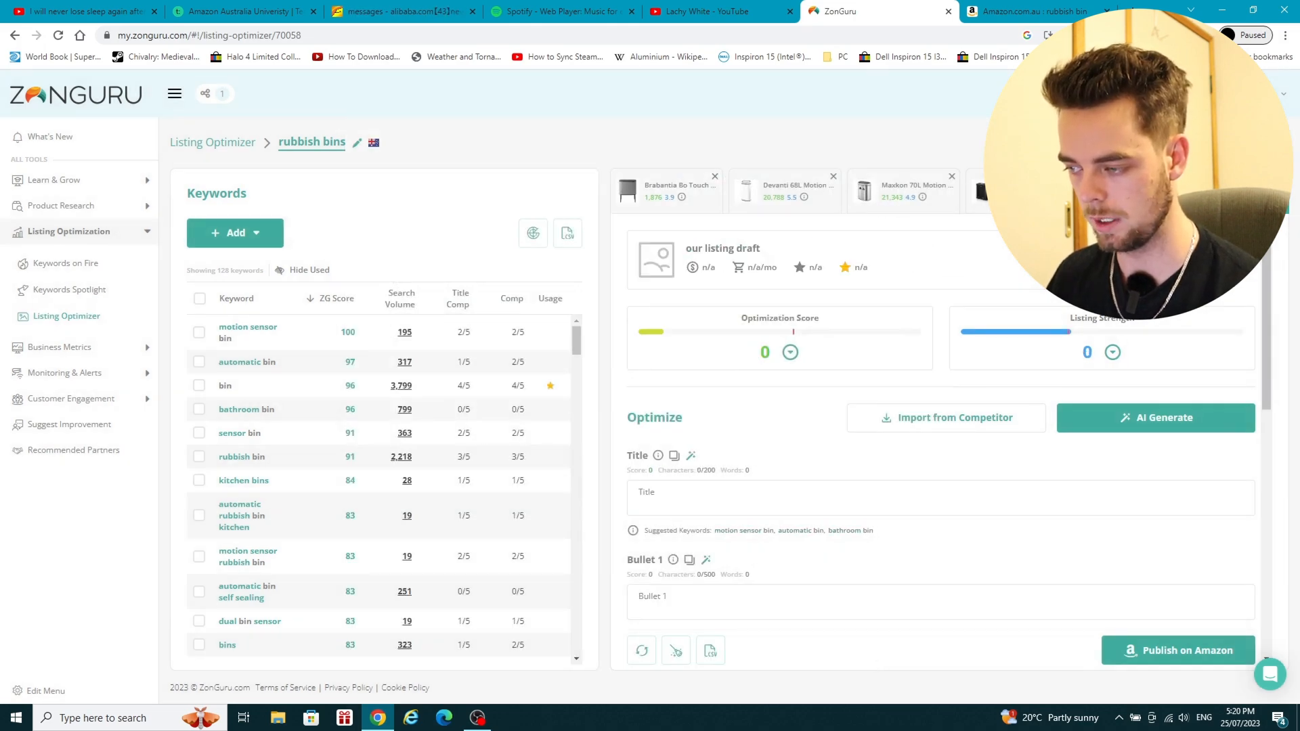
Examine the optimization score and listing strength breakdowns of the Brabantia Bo Touch Bin listing.
{"action": "left_click", "coordinate": [674, 194]}
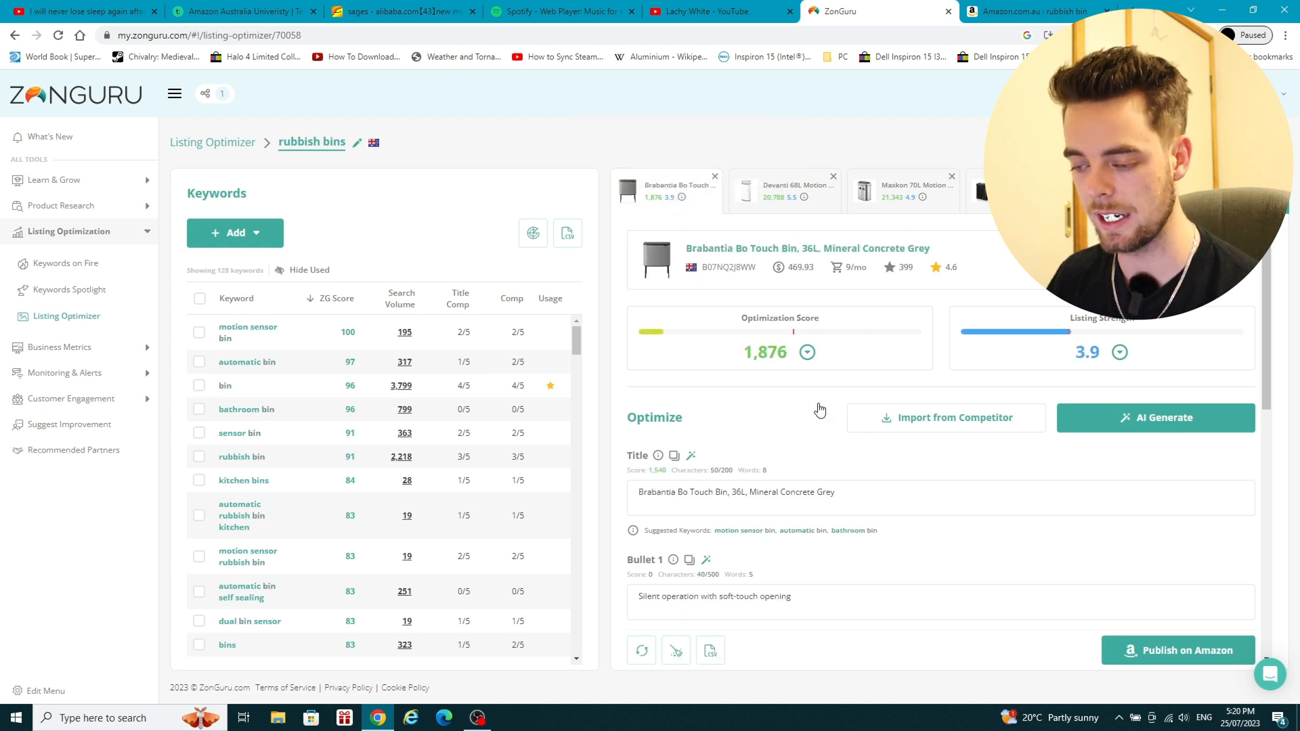
{"action": "scroll", "coordinate": [866, 414], "scroll_direction": "down", "scroll_amount": 1}
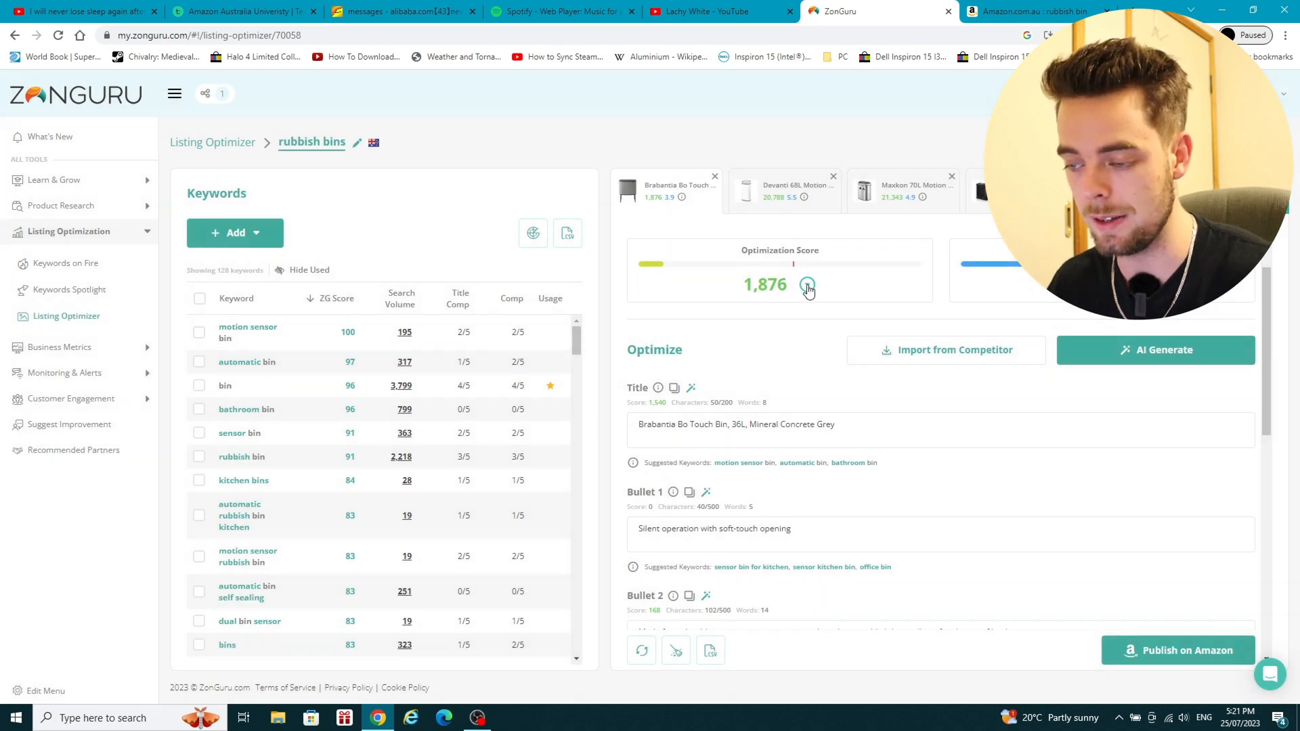
{"action": "left_click", "coordinate": [806, 285]}
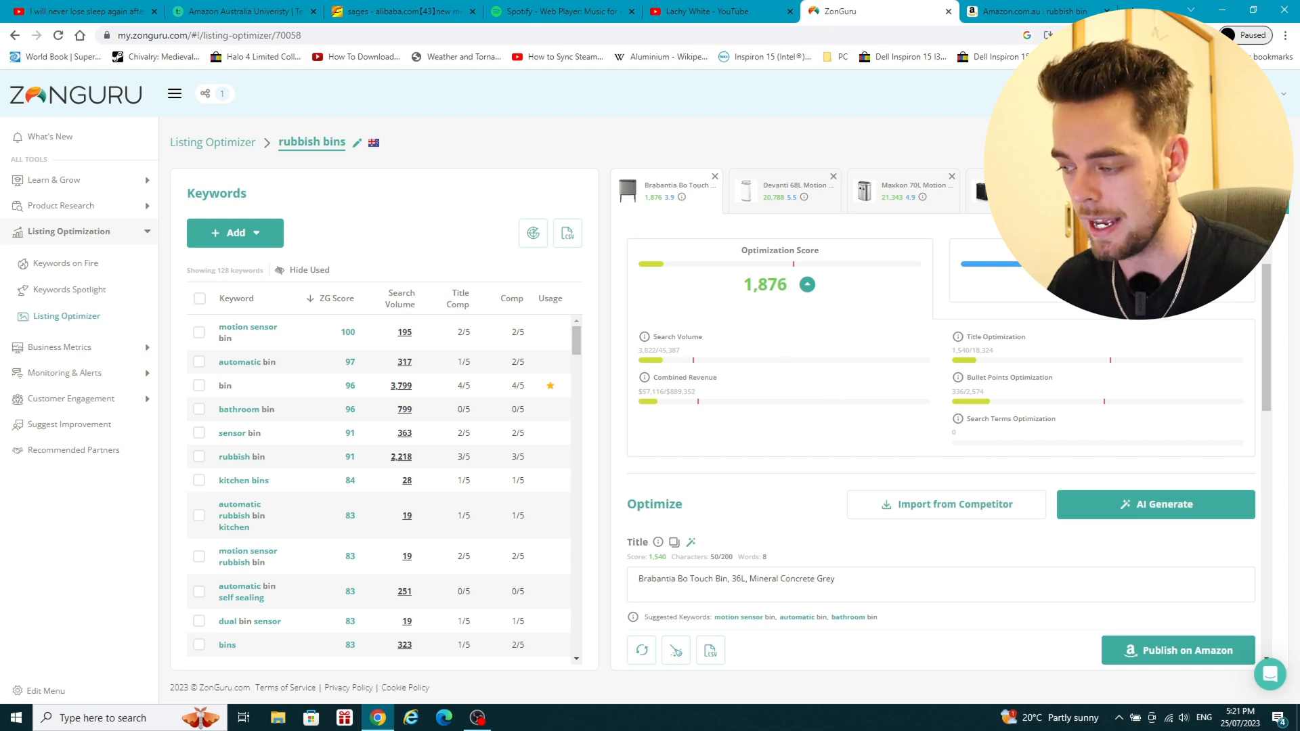
{"action": "left_click", "coordinate": [1119, 284]}
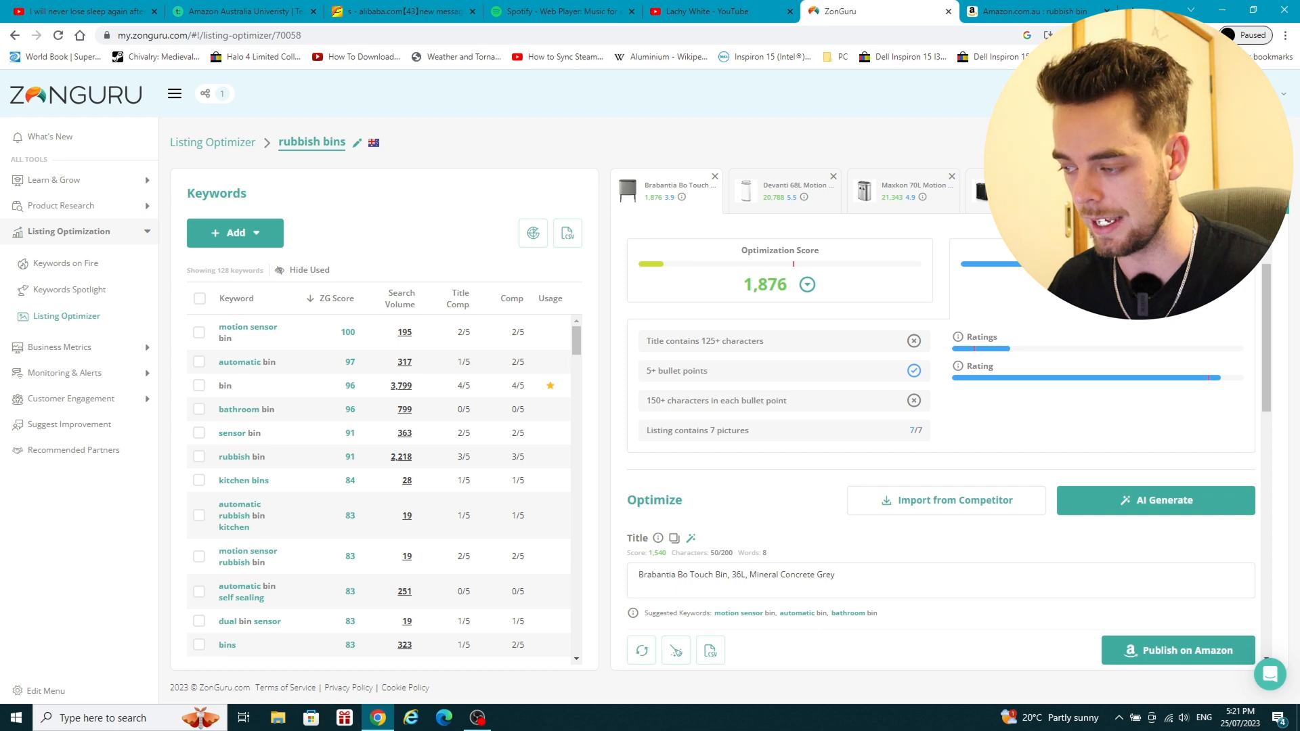
Examine the optimization score and listing strength breakdowns of the Devanti 68L Motion Sensor Bin listing.
{"action": "left_click", "coordinate": [776, 203]}
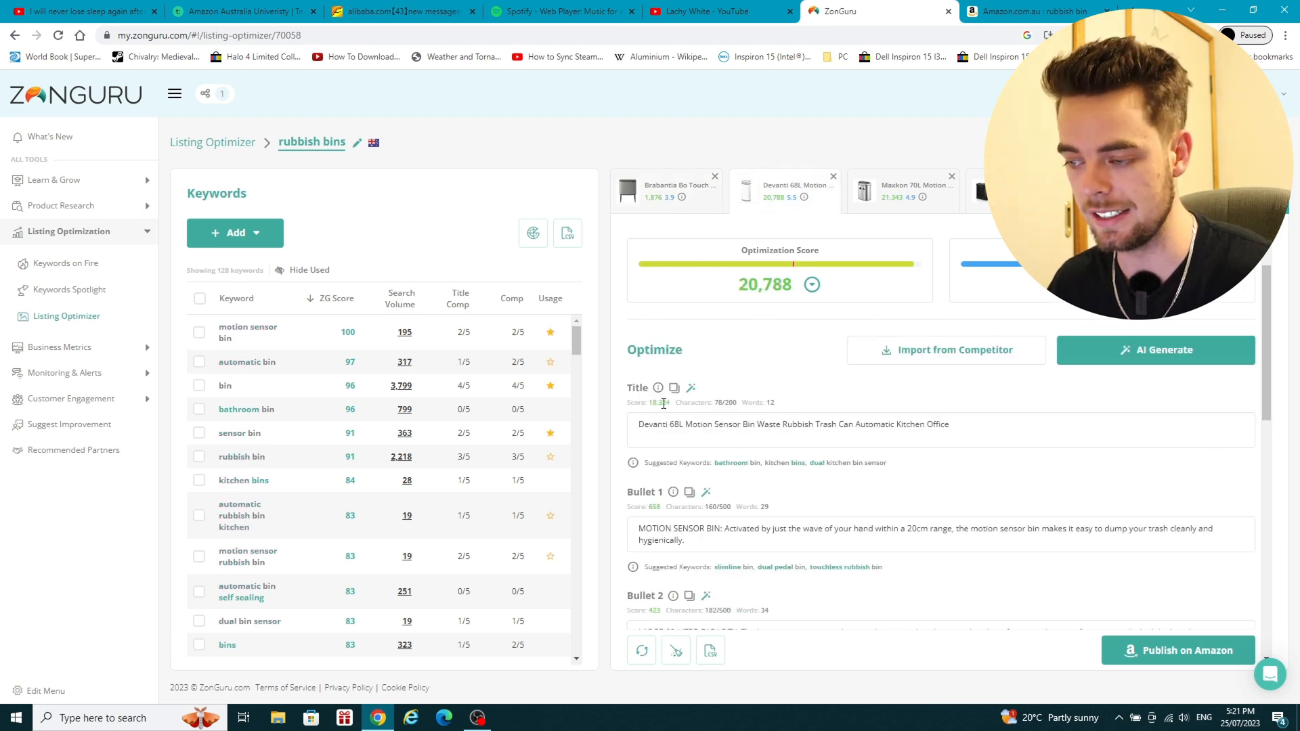
{"action": "left_click", "coordinate": [812, 284]}
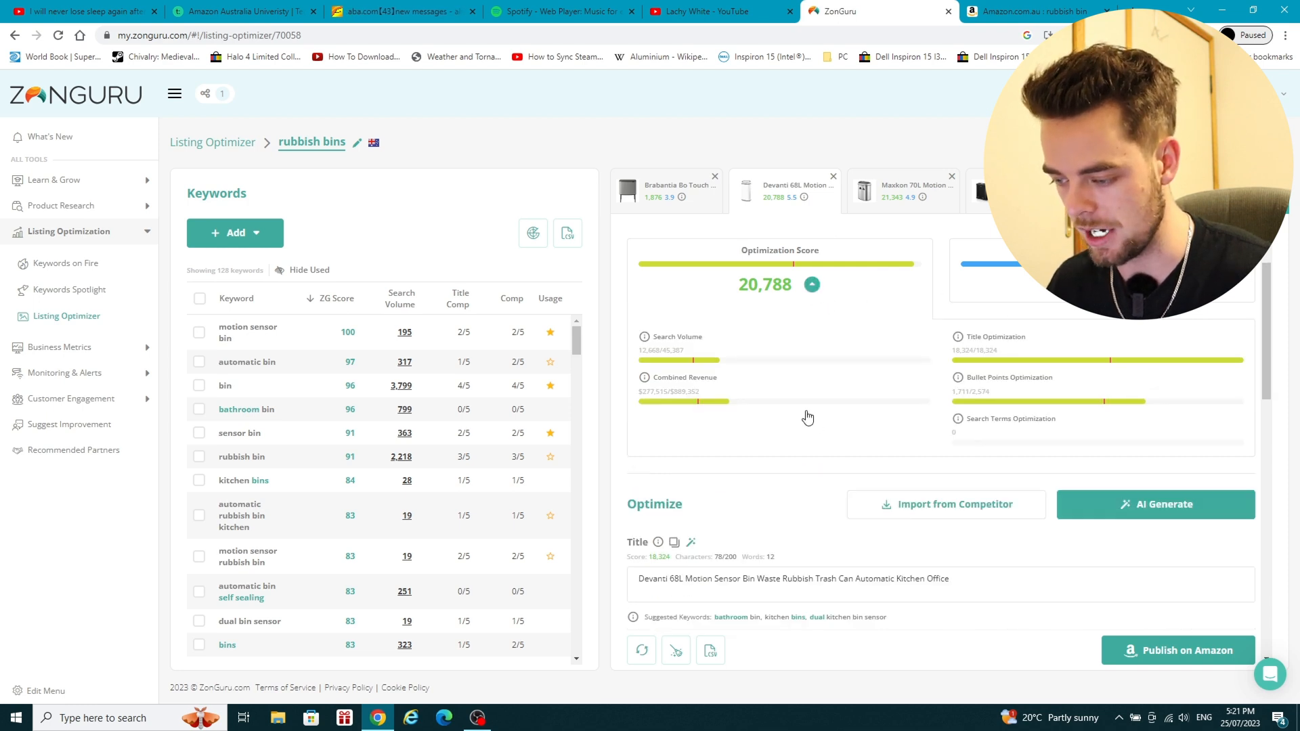
{"action": "left_click_drag", "start_coordinate": [970, 352], "coordinate": [1007, 357]}
{"action": "left_click", "coordinate": [980, 356]}
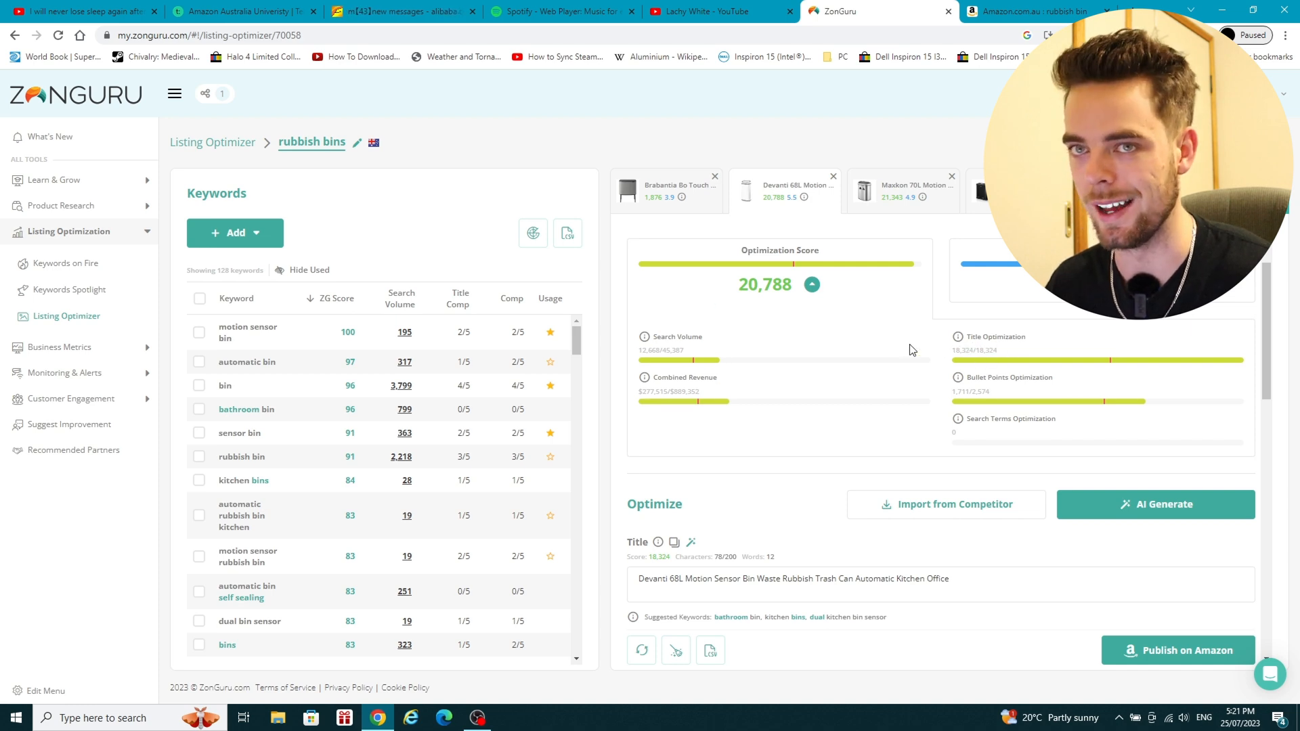
{"action": "left_click", "coordinate": [812, 284]}
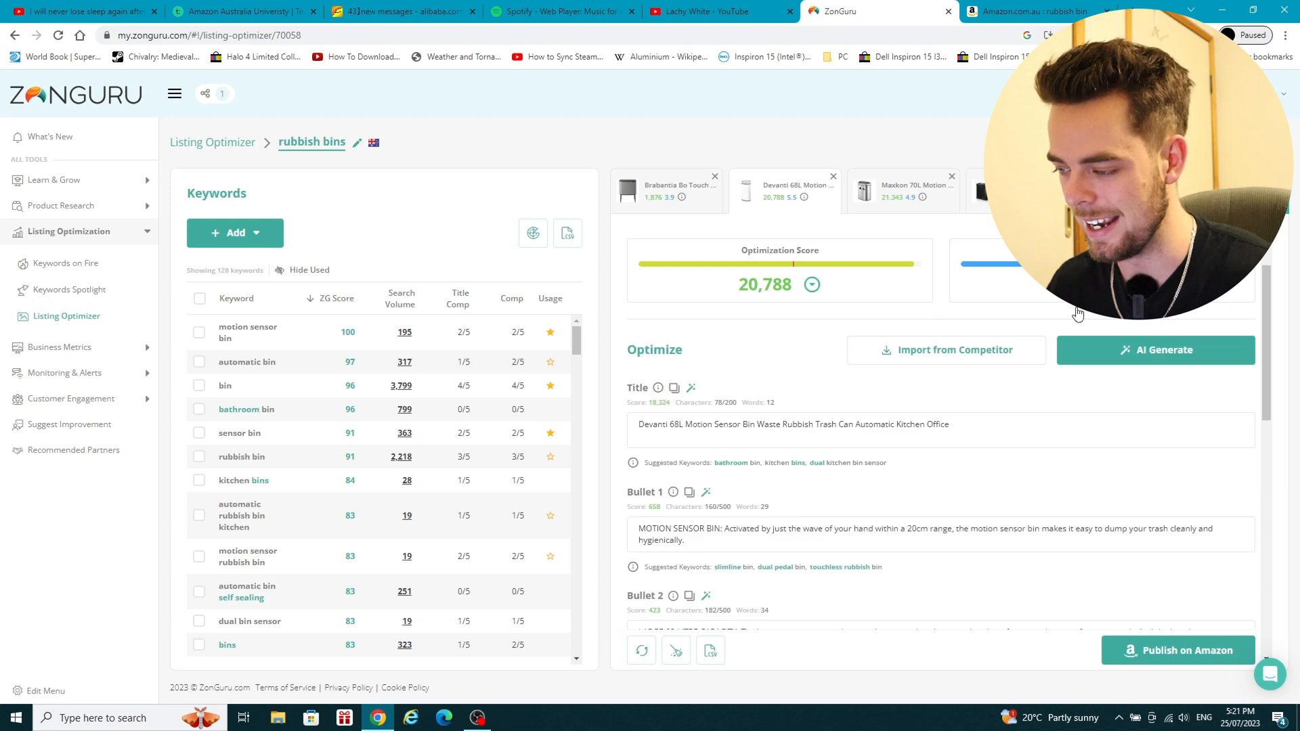
{"action": "left_click", "coordinate": [812, 285]}
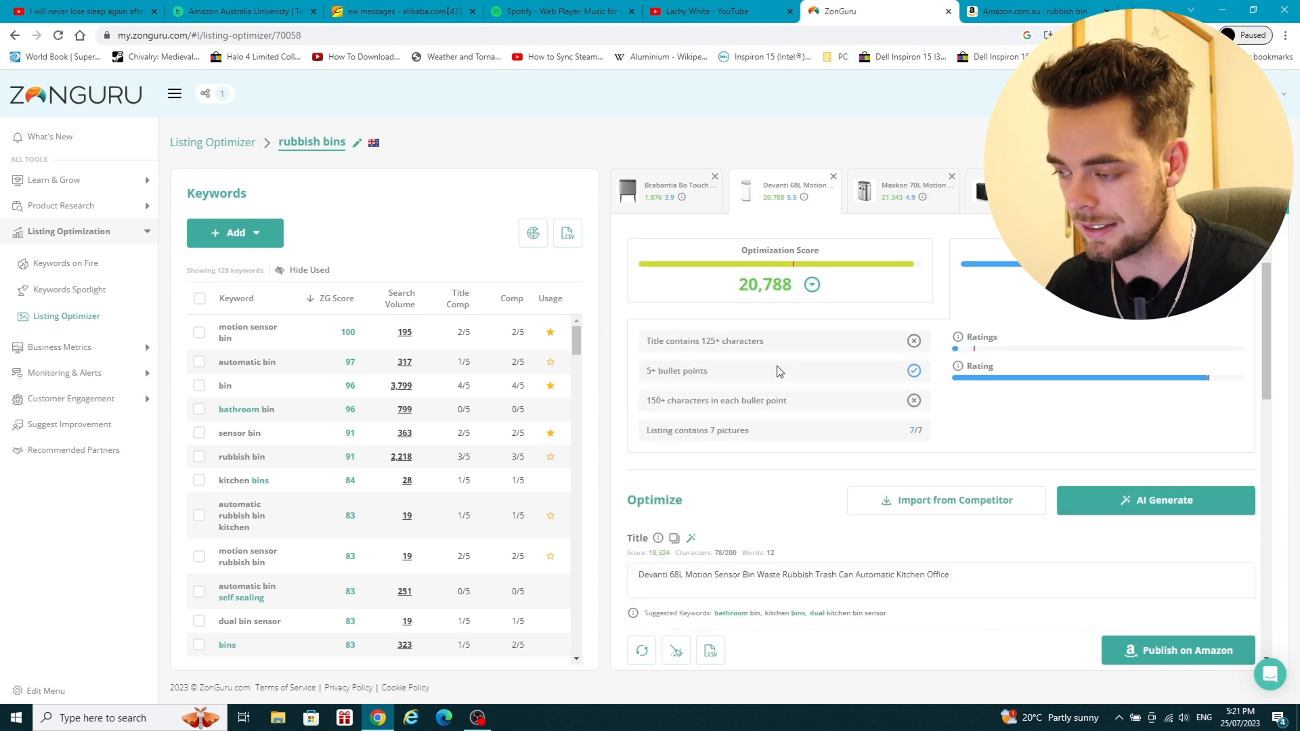
{"action": "left_click", "coordinate": [812, 284]}
Examine the optimization score breakdowns of the Maxkon 70L Motion Sensor Bin and Maxkon 60L Pedal Bin listings.
{"action": "left_click", "coordinate": [879, 210]}
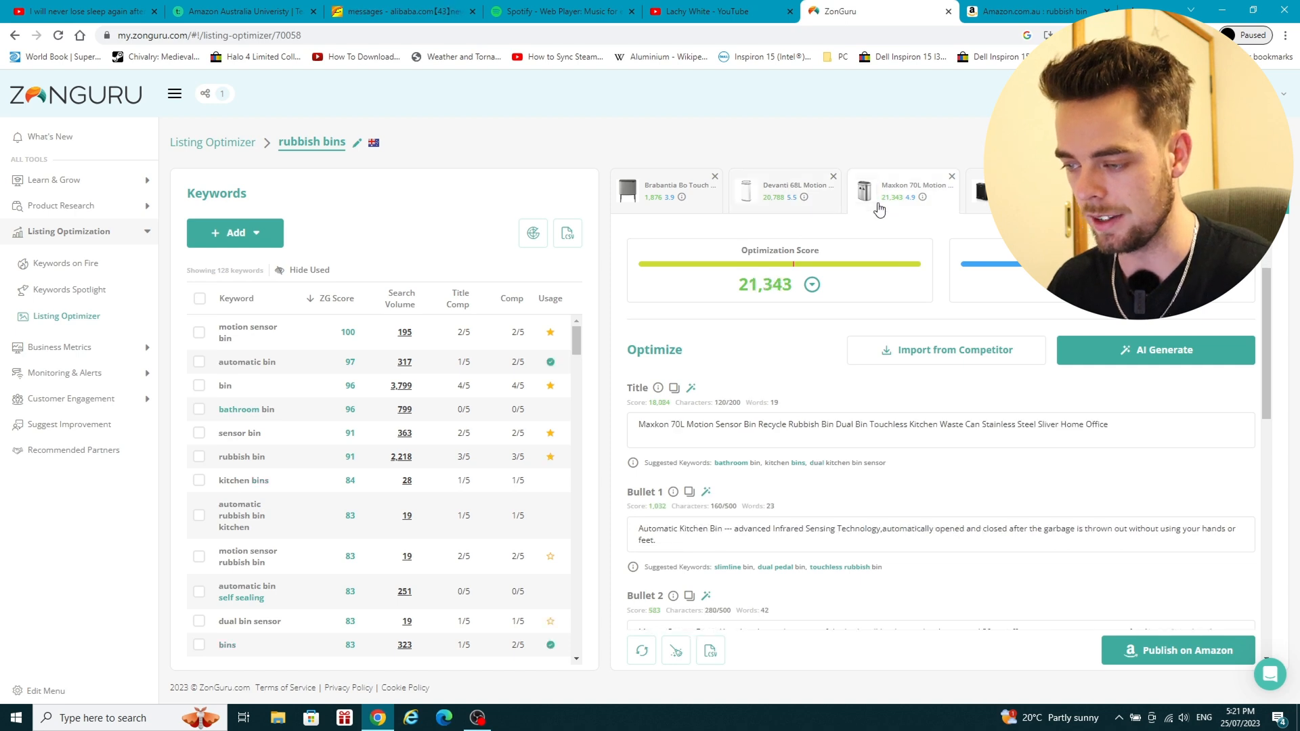
{"action": "left_click", "coordinate": [779, 192]}
{"action": "left_click", "coordinate": [875, 189]}
{"action": "left_click", "coordinate": [812, 286]}
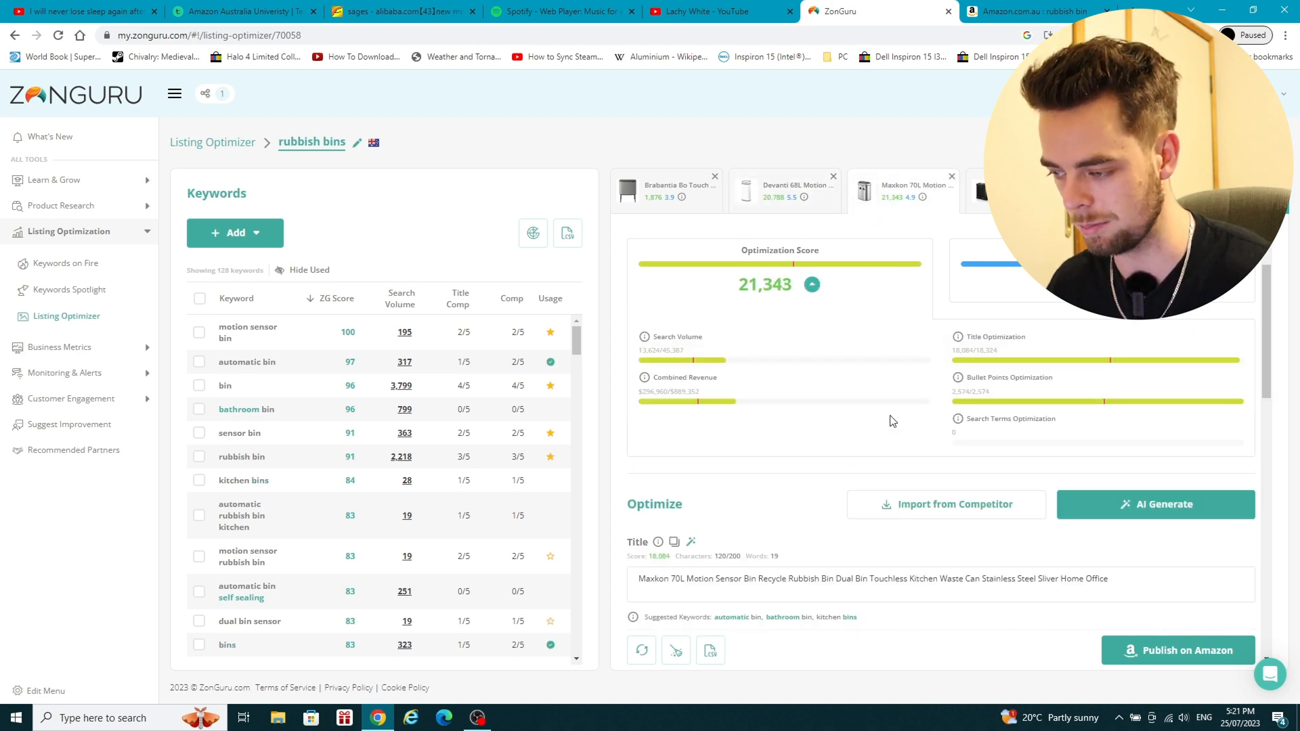
{"action": "scroll", "coordinate": [1104, 388], "scroll_direction": "down", "scroll_amount": 1}
{"action": "scroll", "coordinate": [913, 409], "scroll_direction": "up", "scroll_amount": 1}
{"action": "left_click", "coordinate": [982, 193]}
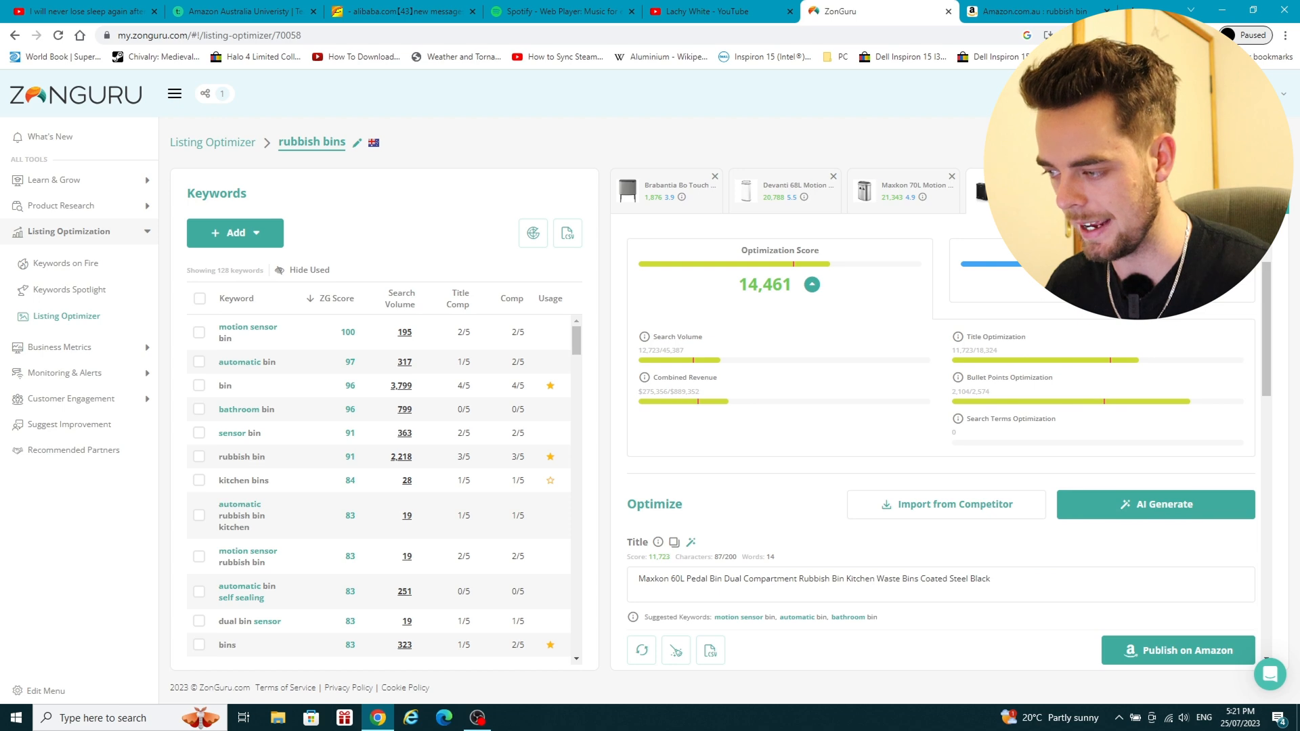
Generate the full listing for "our listing draft" with AI, leaving brand name, product description and negative keywords empty and the tone at None.
{"action": "left_click", "coordinate": [1124, 192]}
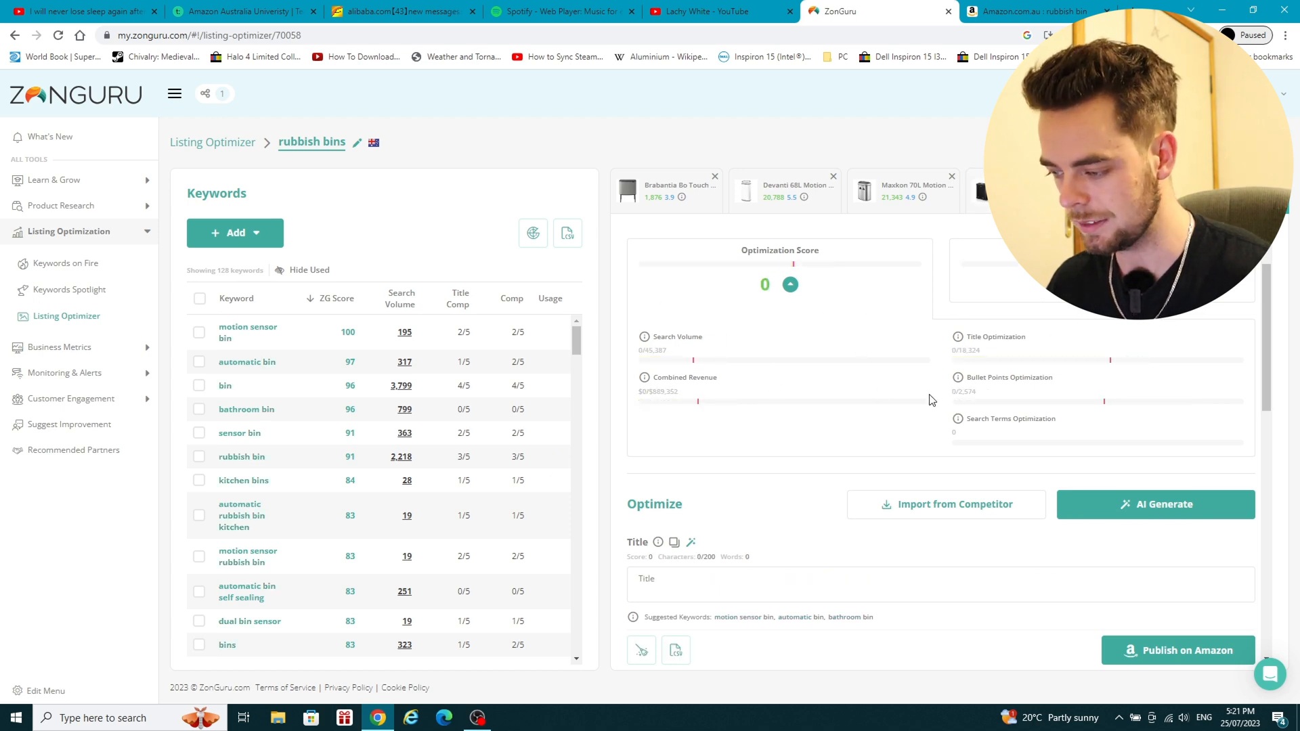
{"action": "scroll", "coordinate": [892, 380], "scroll_direction": "down", "scroll_amount": 1}
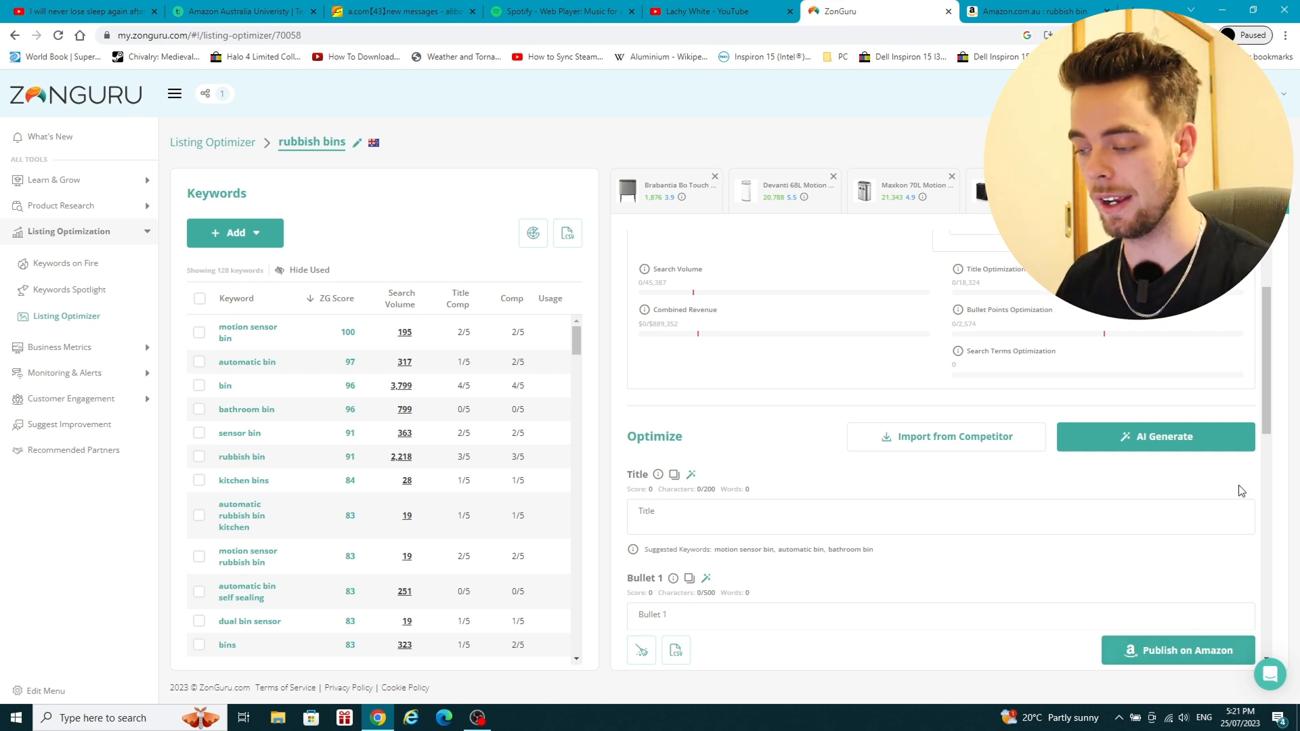
{"action": "scroll", "coordinate": [1192, 501], "scroll_direction": "down", "scroll_amount": 1}
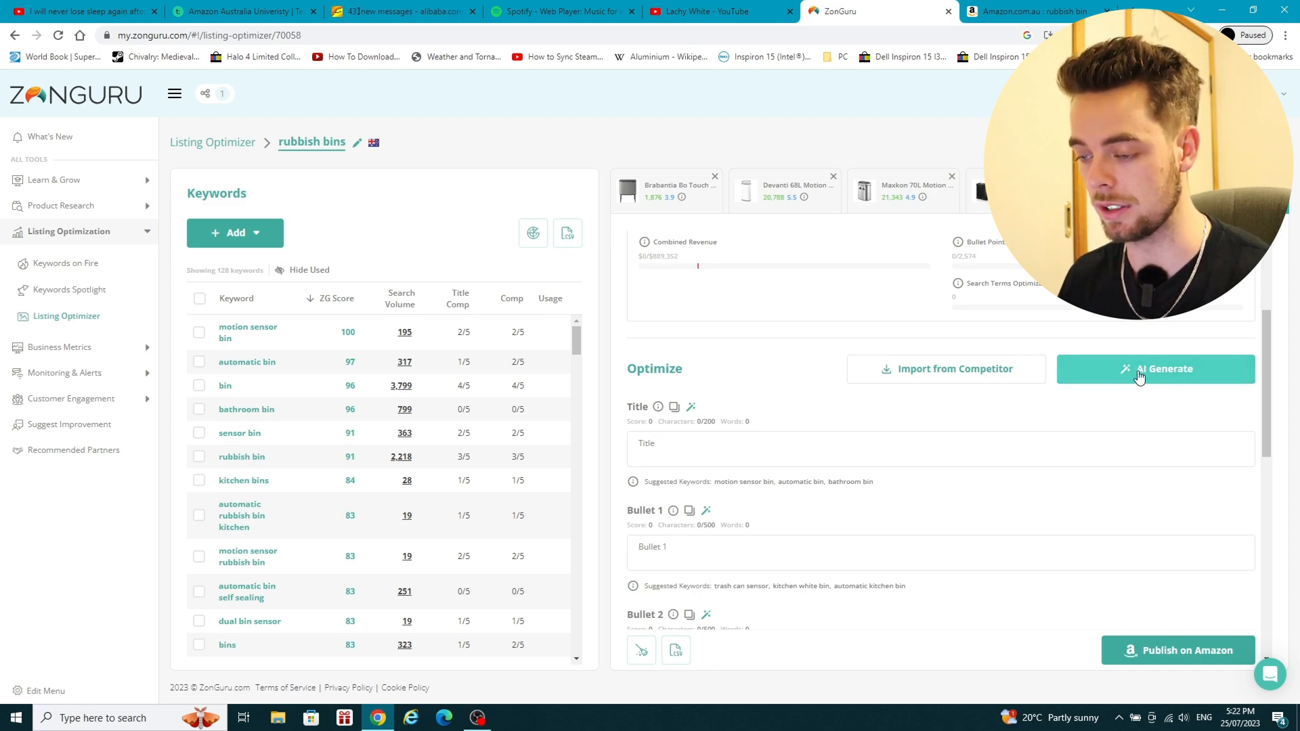
{"action": "left_click", "coordinate": [1140, 376]}
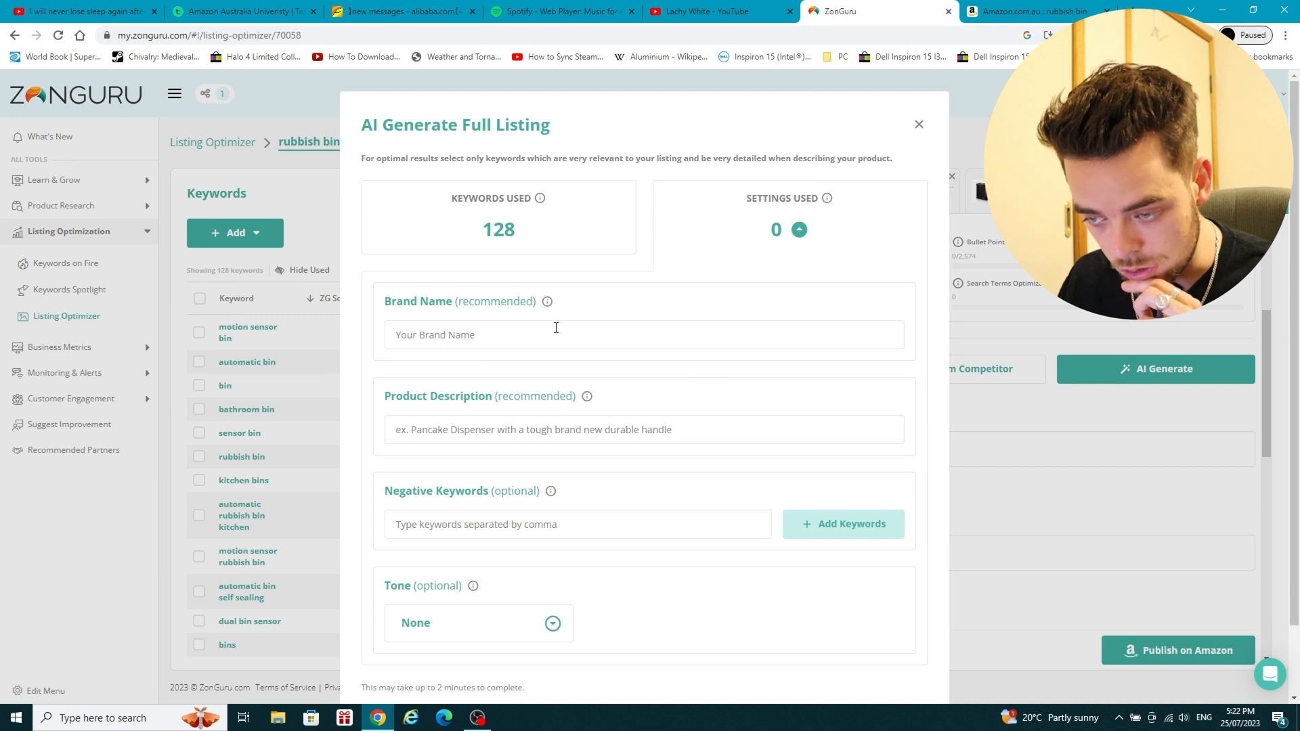
{"action": "scroll", "coordinate": [684, 322], "scroll_direction": "down", "scroll_amount": 1}
{"action": "scroll", "coordinate": [690, 327], "scroll_direction": "down", "scroll_amount": 1}
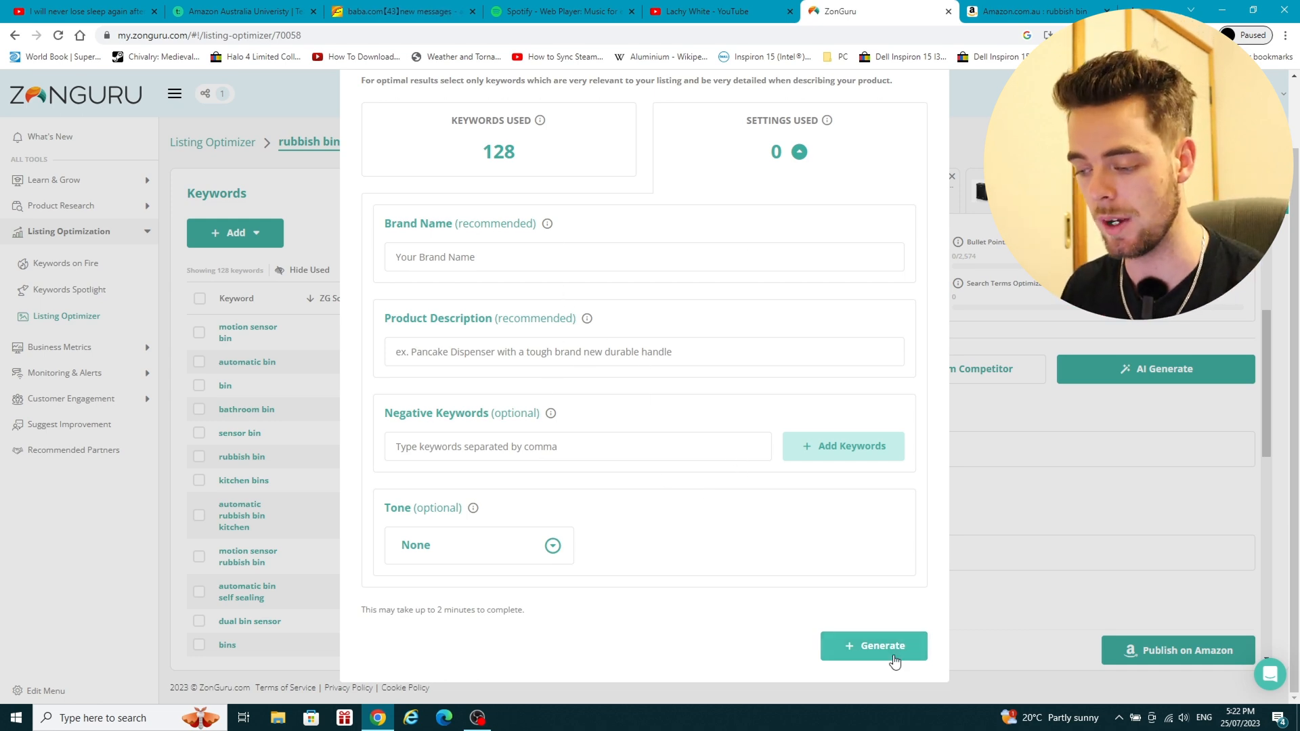
{"action": "left_click", "coordinate": [866, 646]}
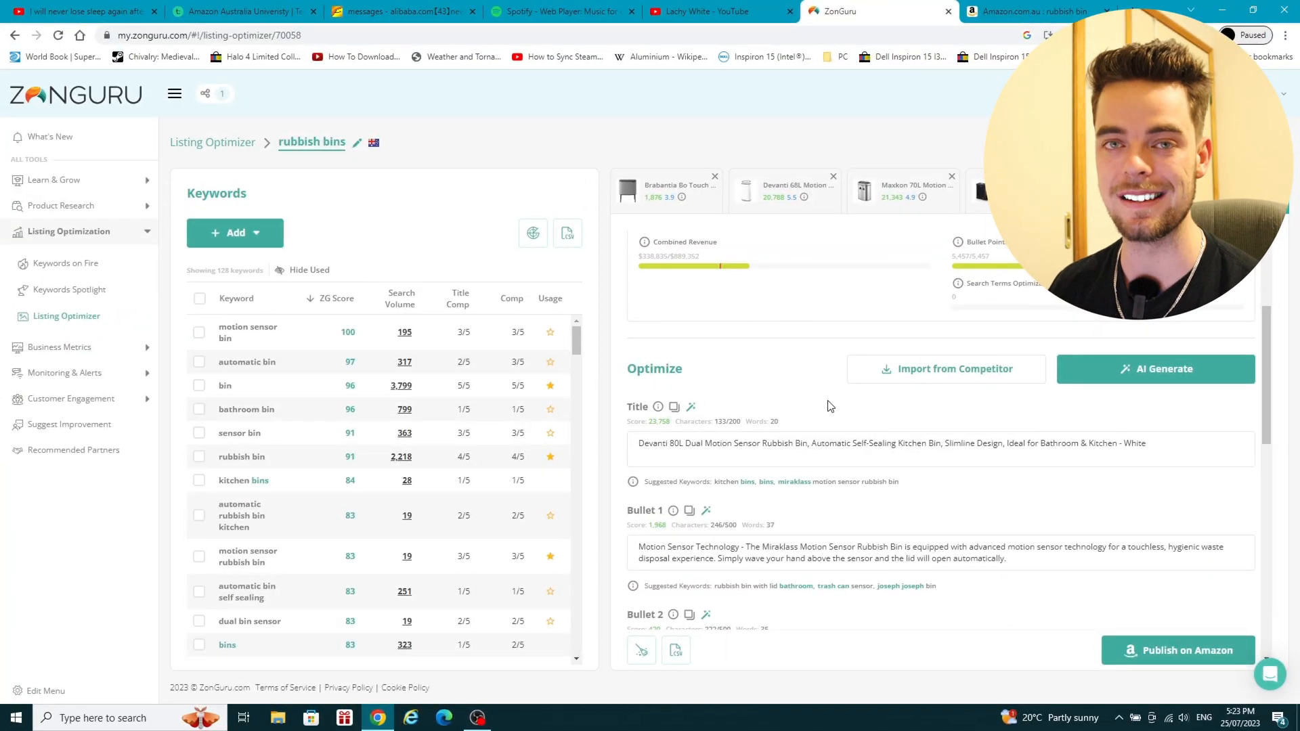
Review the generated draft and compare its optimization score breakdown with those of the four competitor listings.
{"action": "scroll", "coordinate": [850, 399], "scroll_direction": "down", "scroll_amount": 2}
{"action": "scroll", "coordinate": [990, 430], "scroll_direction": "up", "scroll_amount": 5}
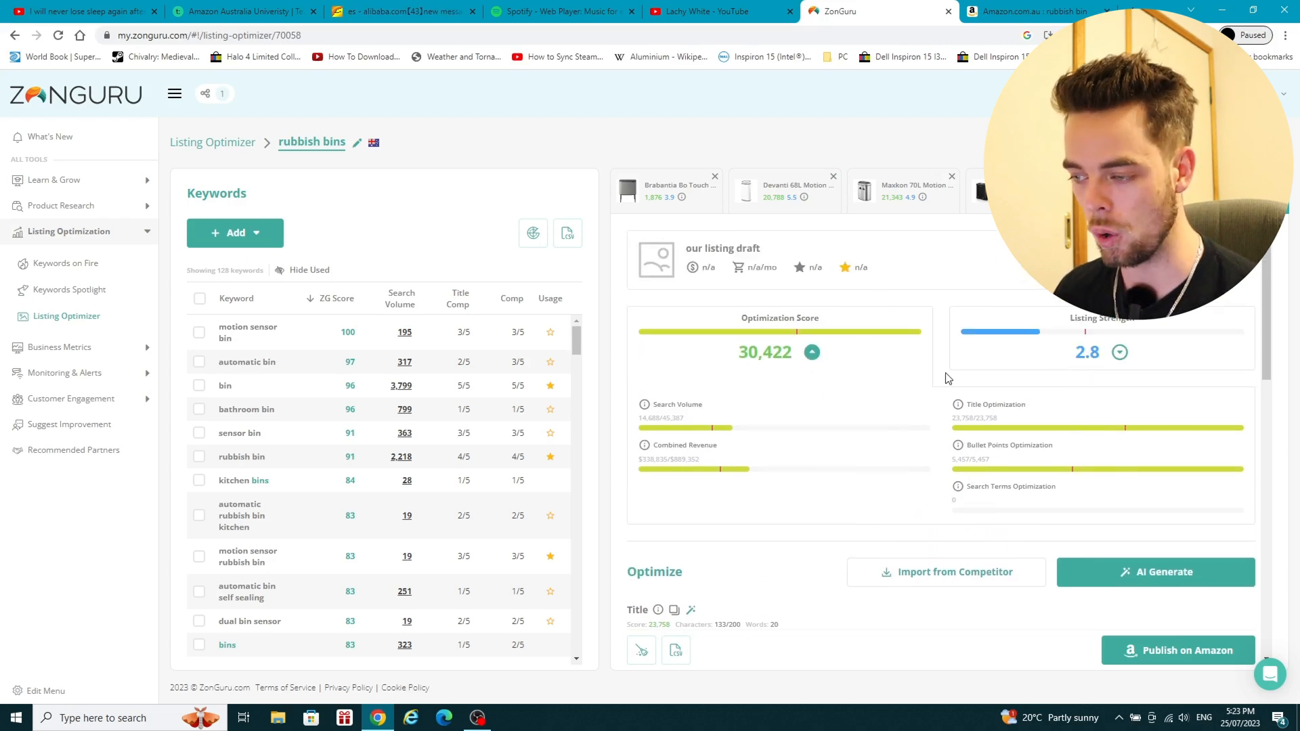
{"action": "left_click", "coordinate": [648, 196]}
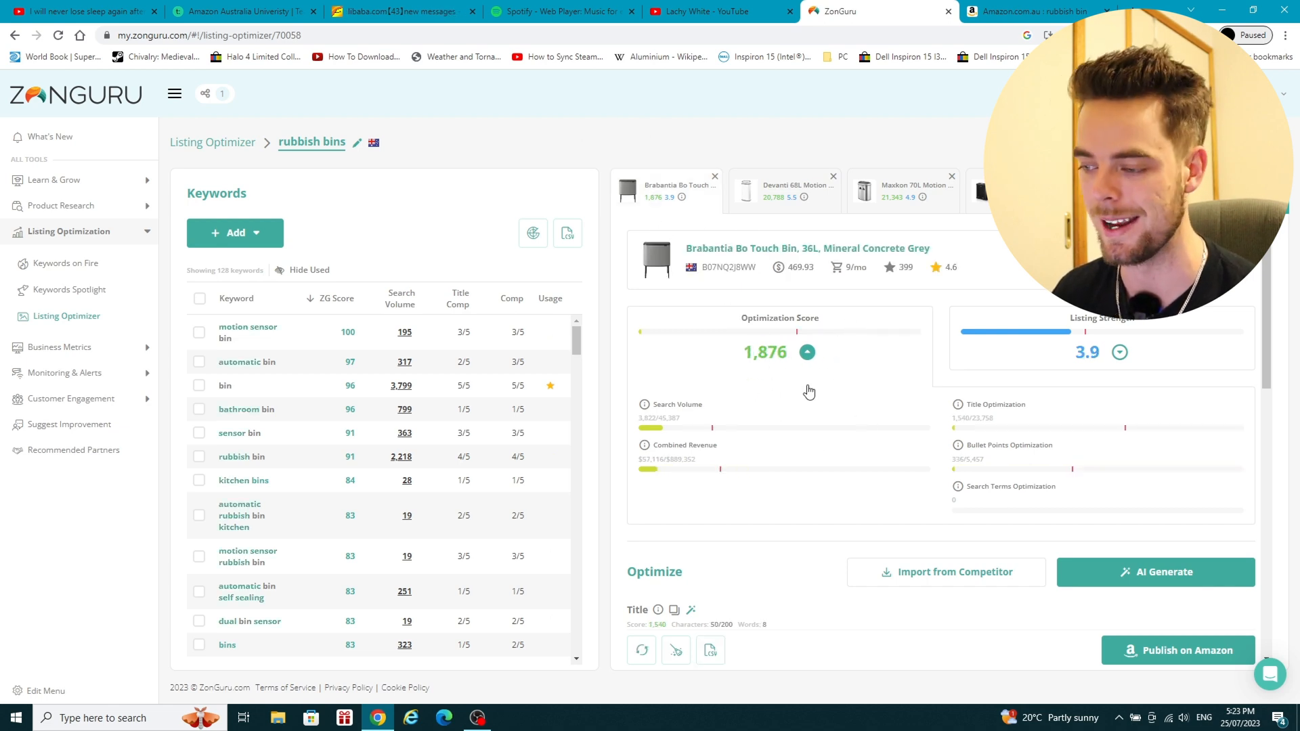
{"action": "left_click", "coordinate": [1023, 193]}
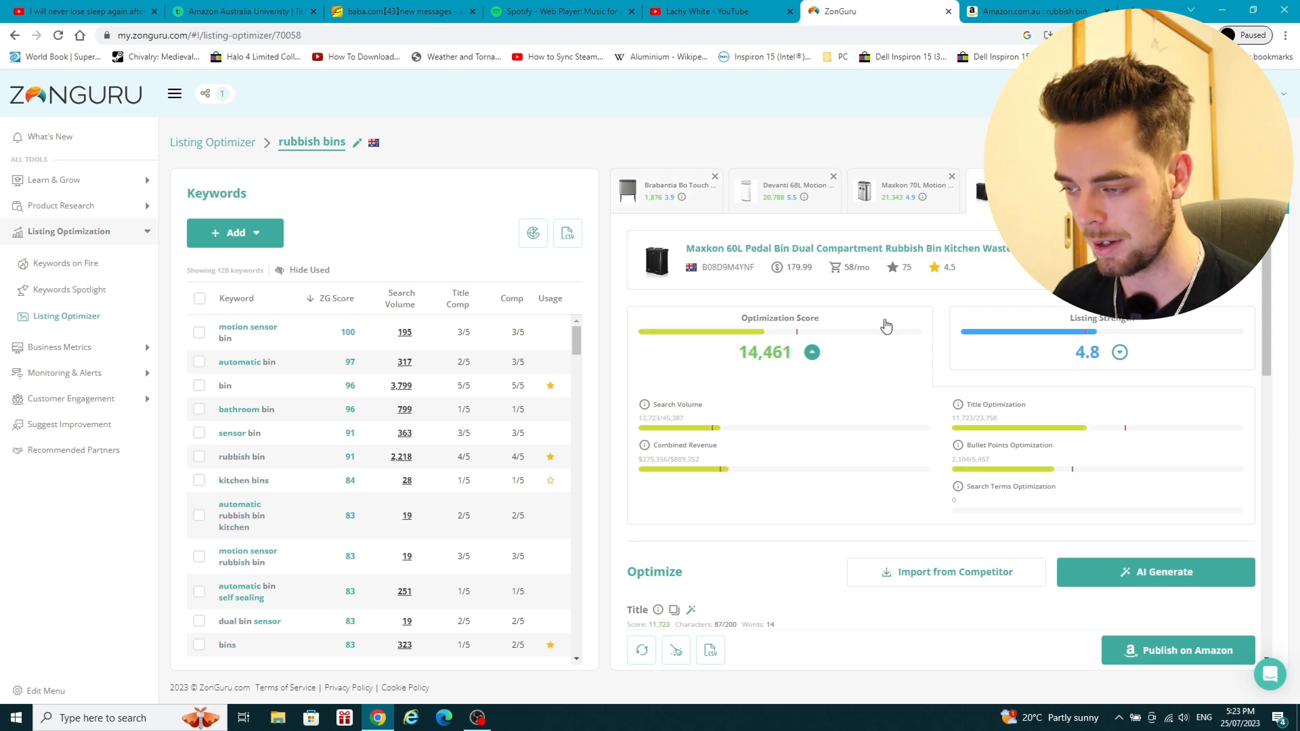
{"action": "left_click", "coordinate": [785, 207]}
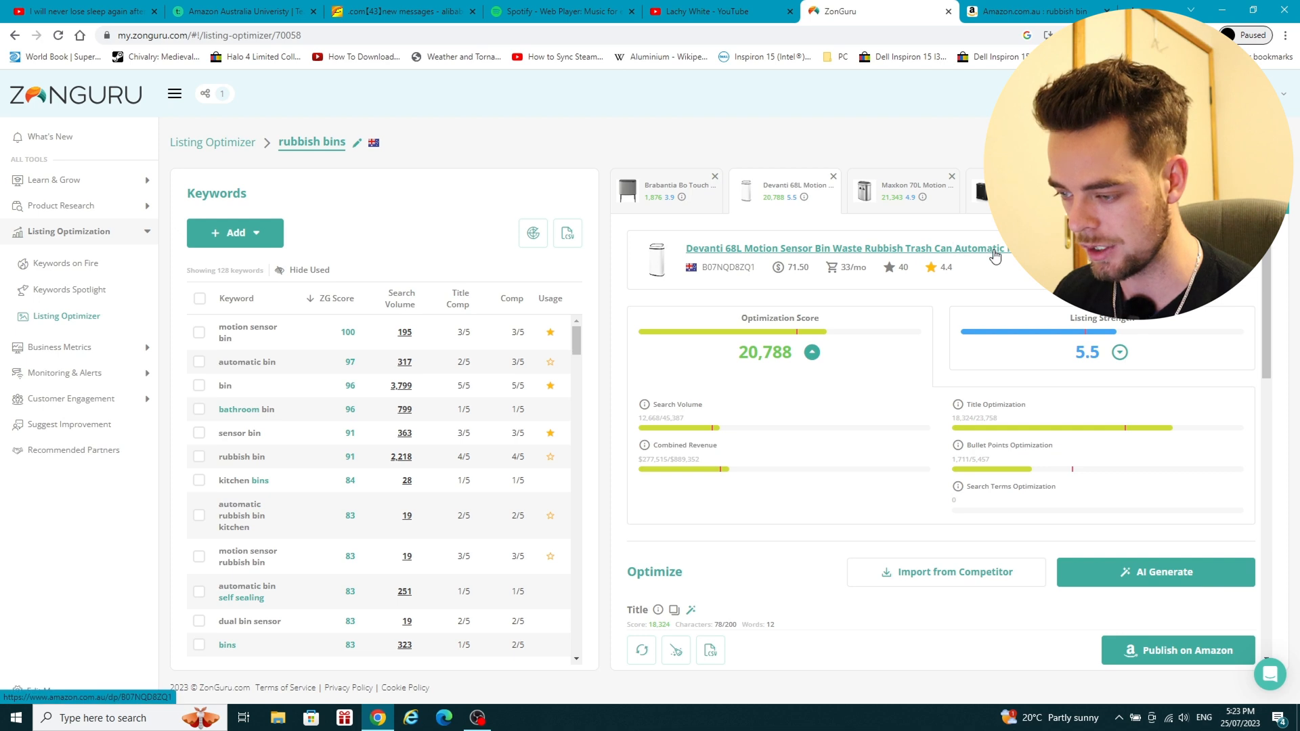
{"action": "left_click", "coordinate": [907, 203]}
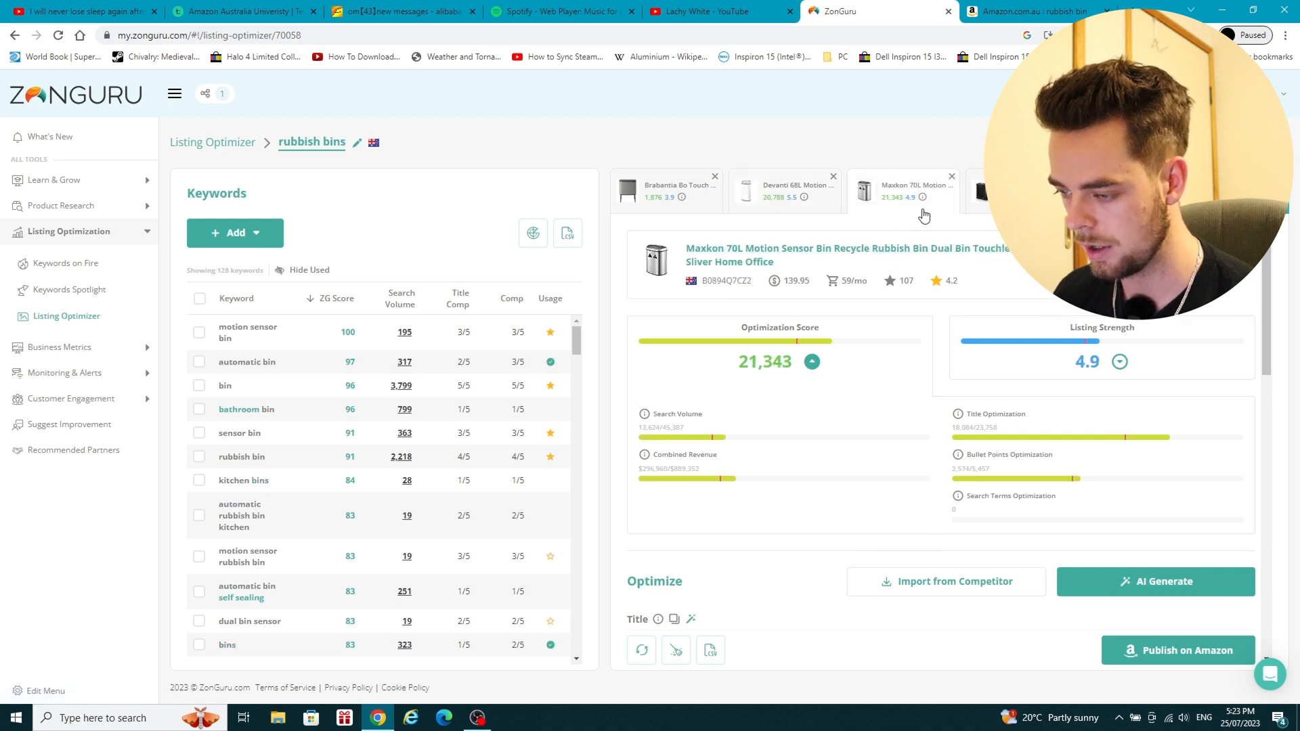
{"action": "left_click", "coordinate": [1141, 195]}
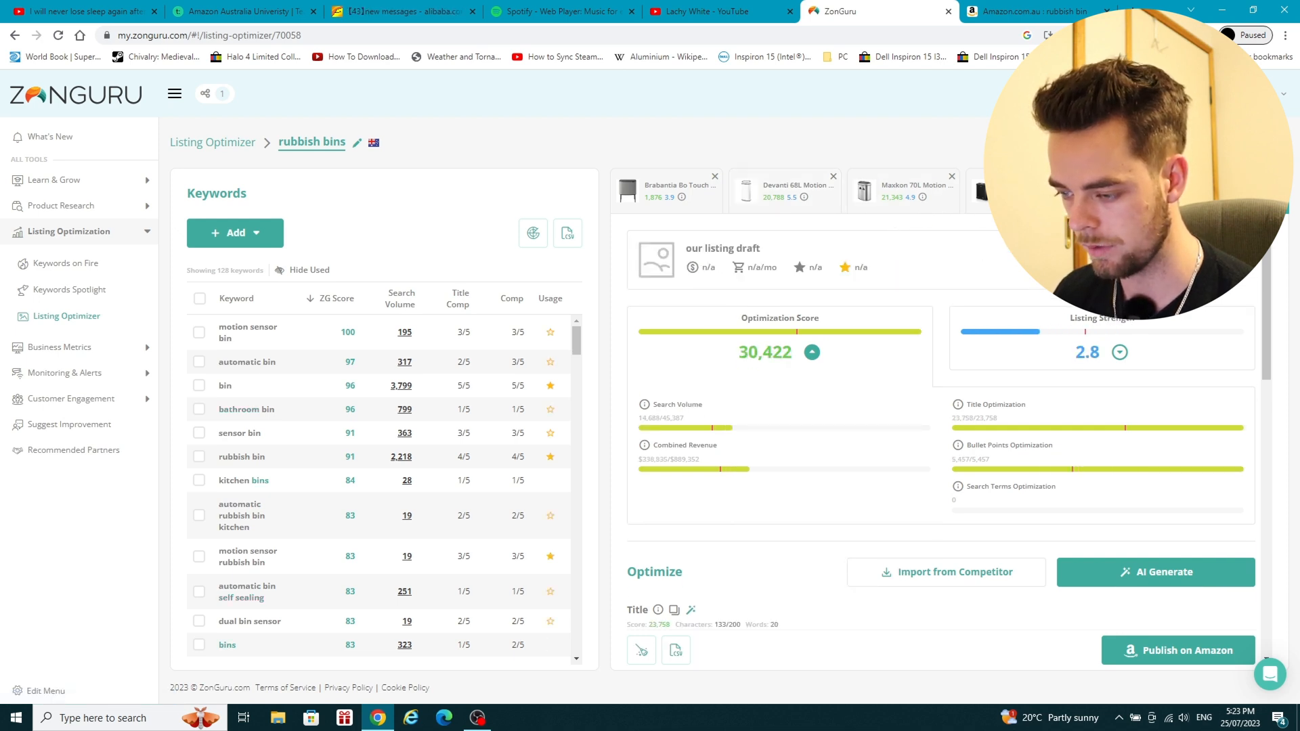
{"action": "left_click", "coordinate": [879, 201]}
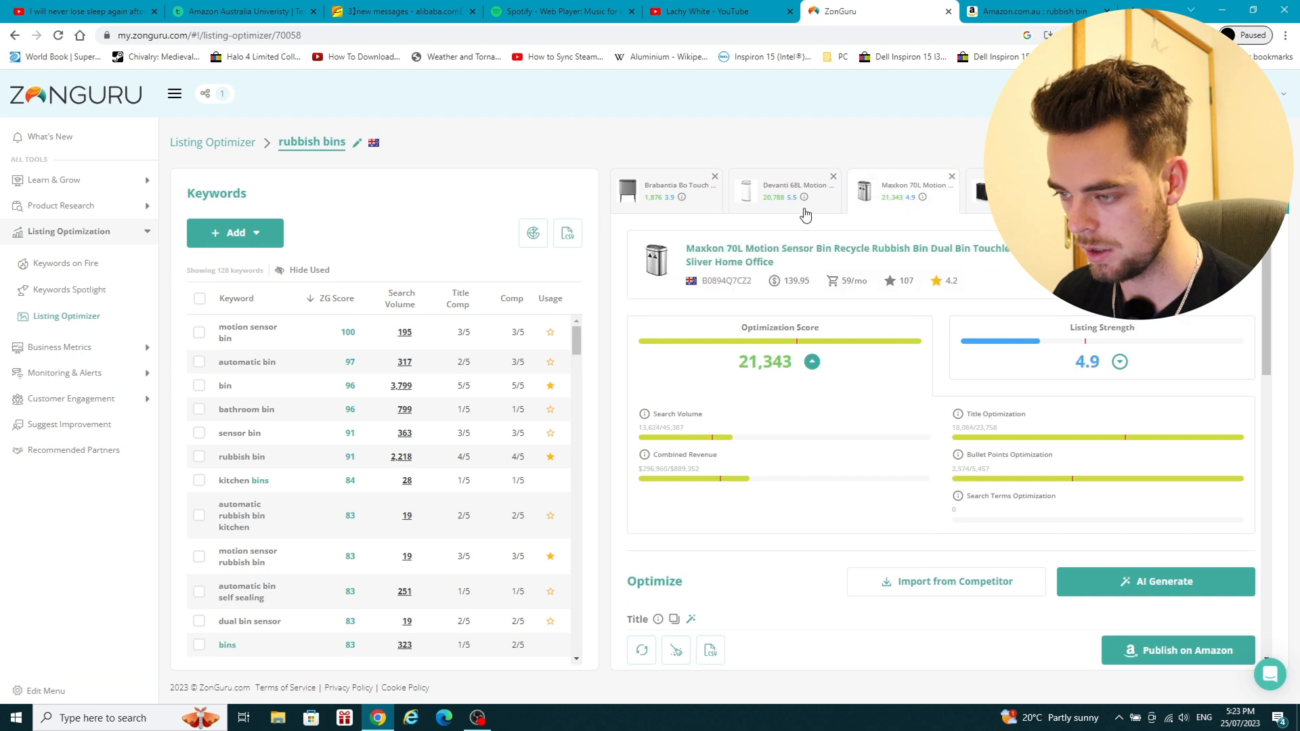
{"action": "left_click", "coordinate": [783, 195]}
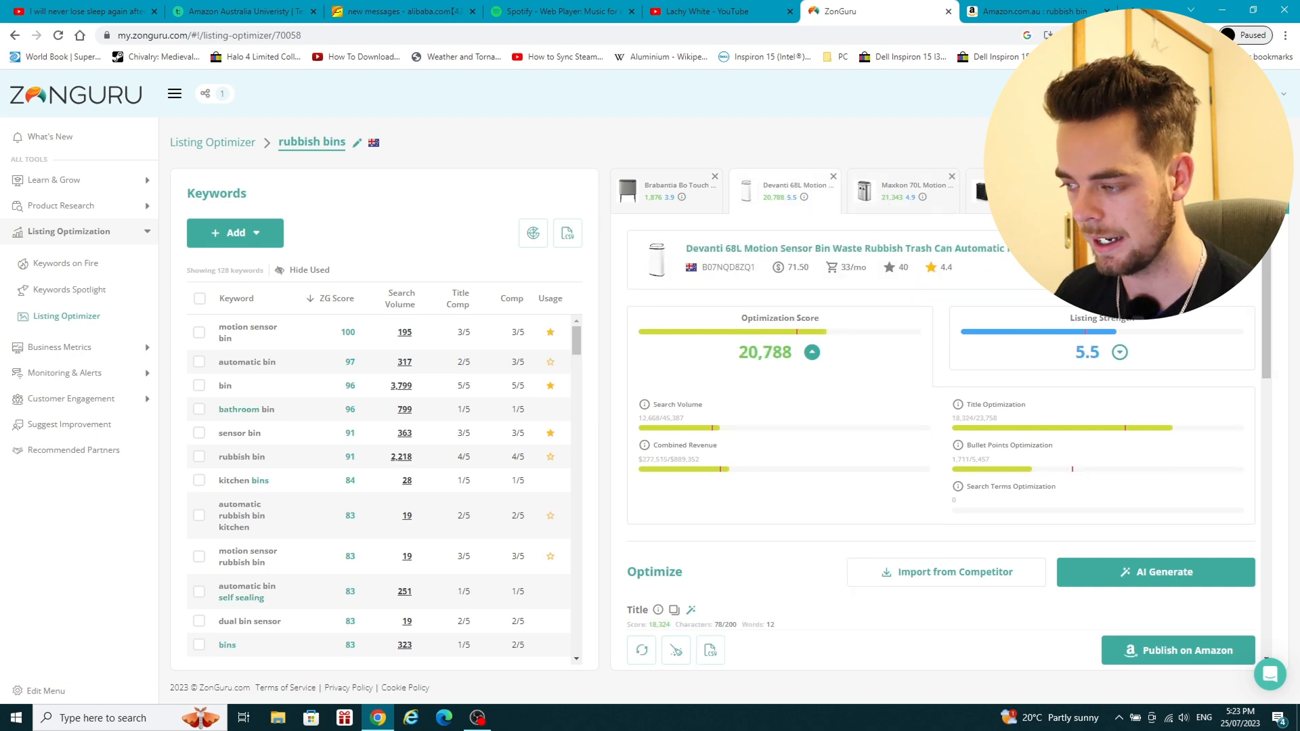
{"action": "left_click", "coordinate": [1141, 195]}
{"action": "scroll", "coordinate": [933, 389], "scroll_direction": "down", "scroll_amount": 2}
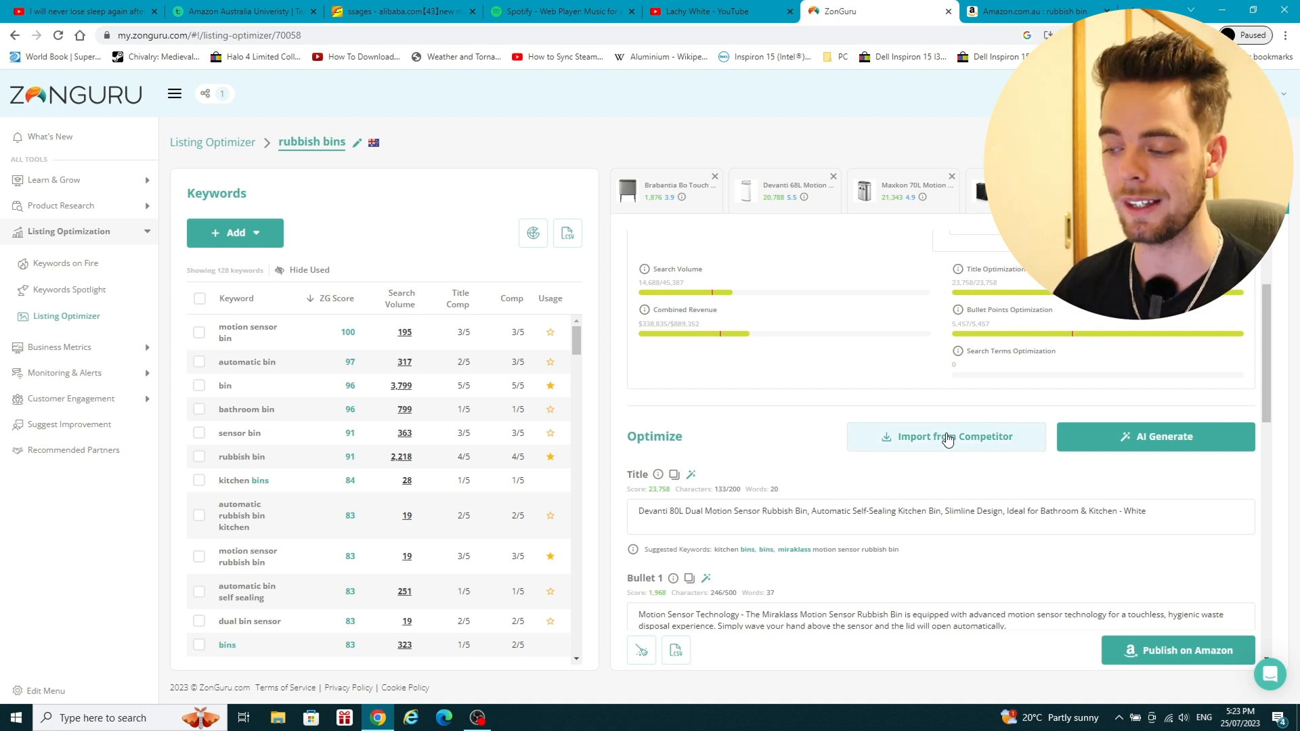
Check the brand name in the draft title and delete the "devanti bin" keyword from the keyword list.
{"action": "scroll", "coordinate": [694, 372], "scroll_direction": "down", "scroll_amount": 2}
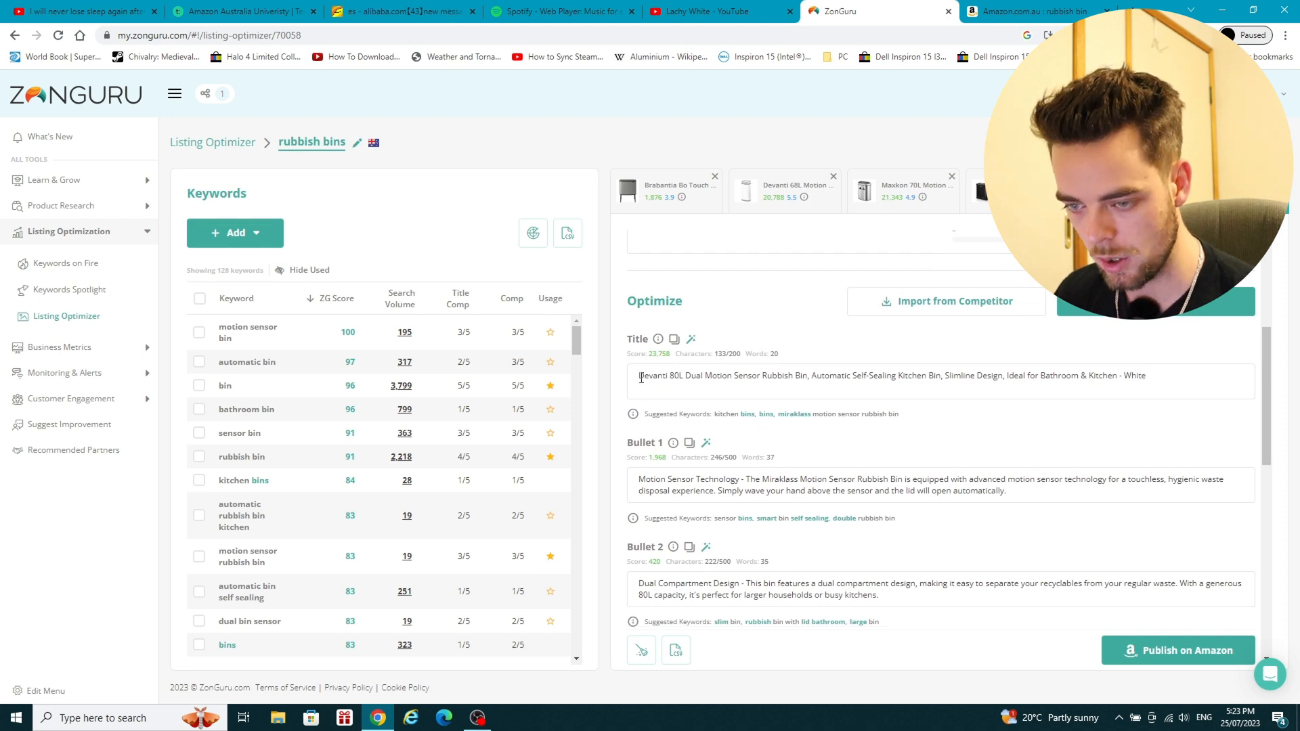
{"action": "left_click_drag", "start_coordinate": [641, 377], "coordinate": [678, 381]}
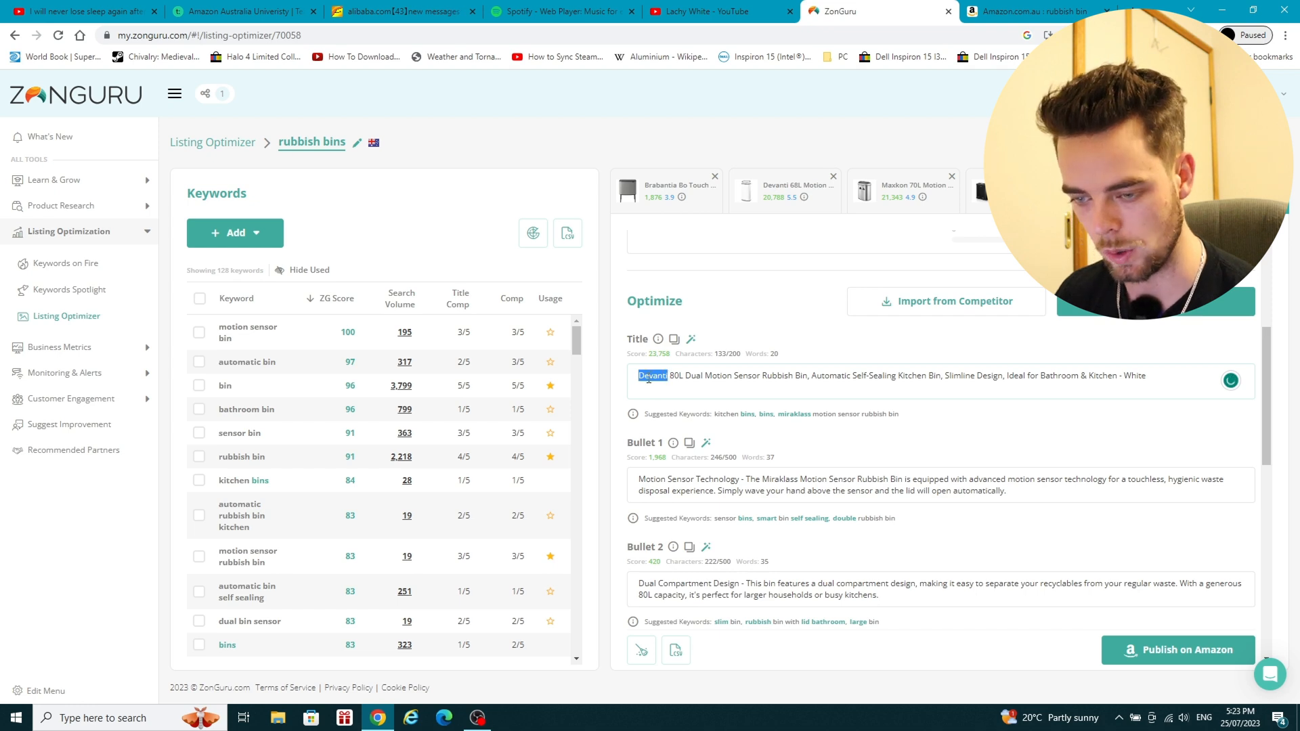
{"action": "left_click", "coordinate": [637, 379]}
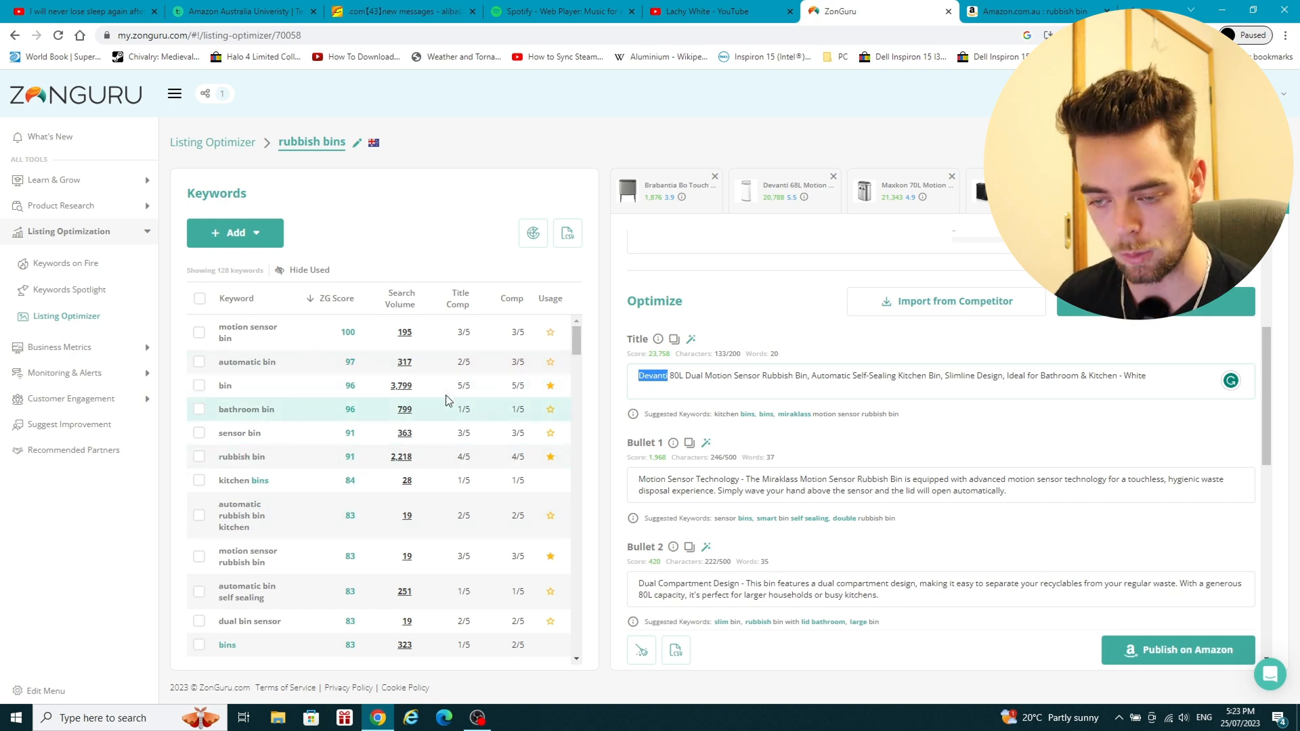
{"action": "left_click_drag", "start_coordinate": [576, 345], "coordinate": [575, 355]}
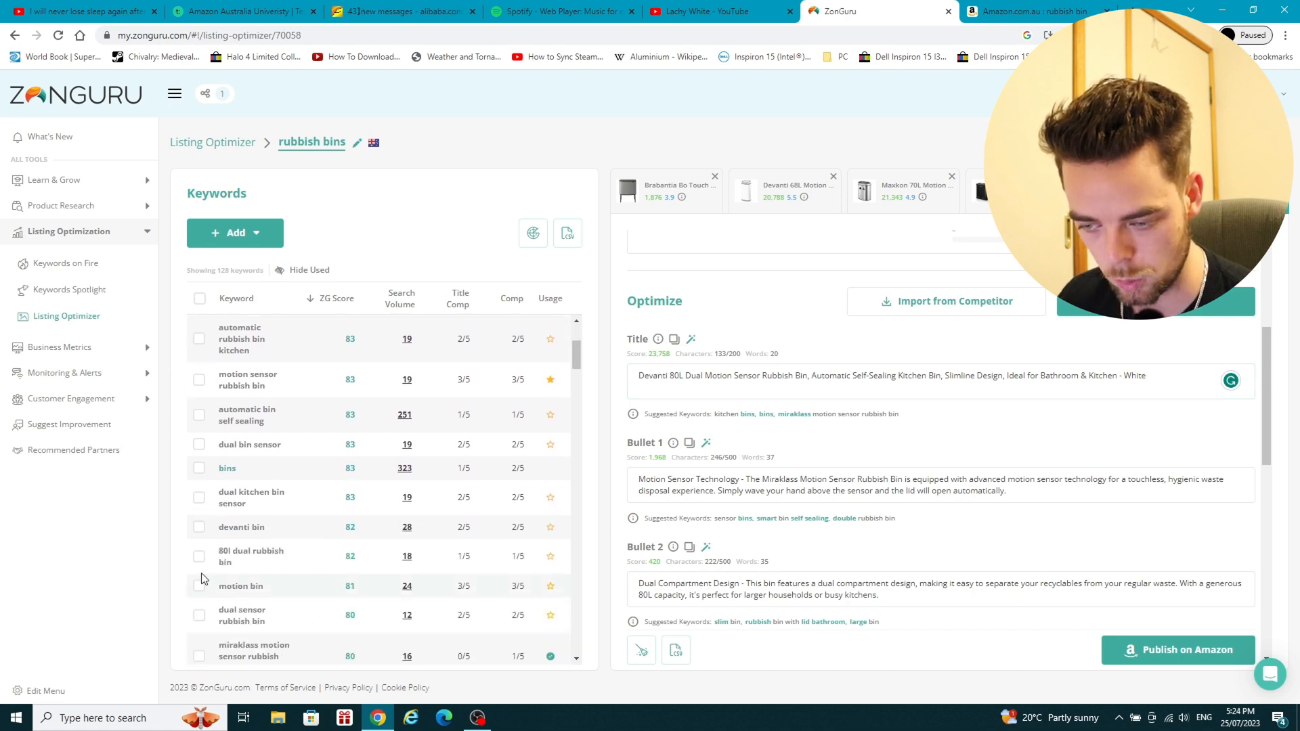
{"action": "left_click", "coordinate": [199, 528]}
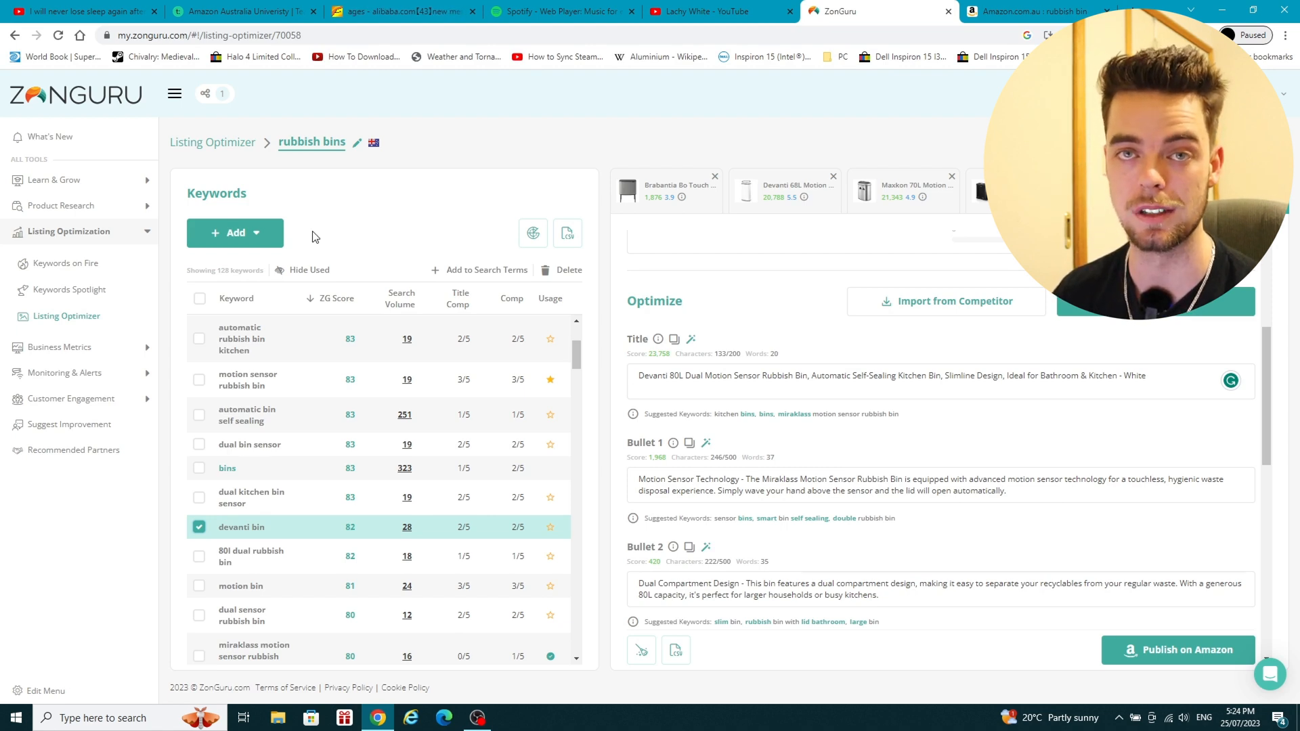
{"action": "left_click", "coordinate": [562, 270]}
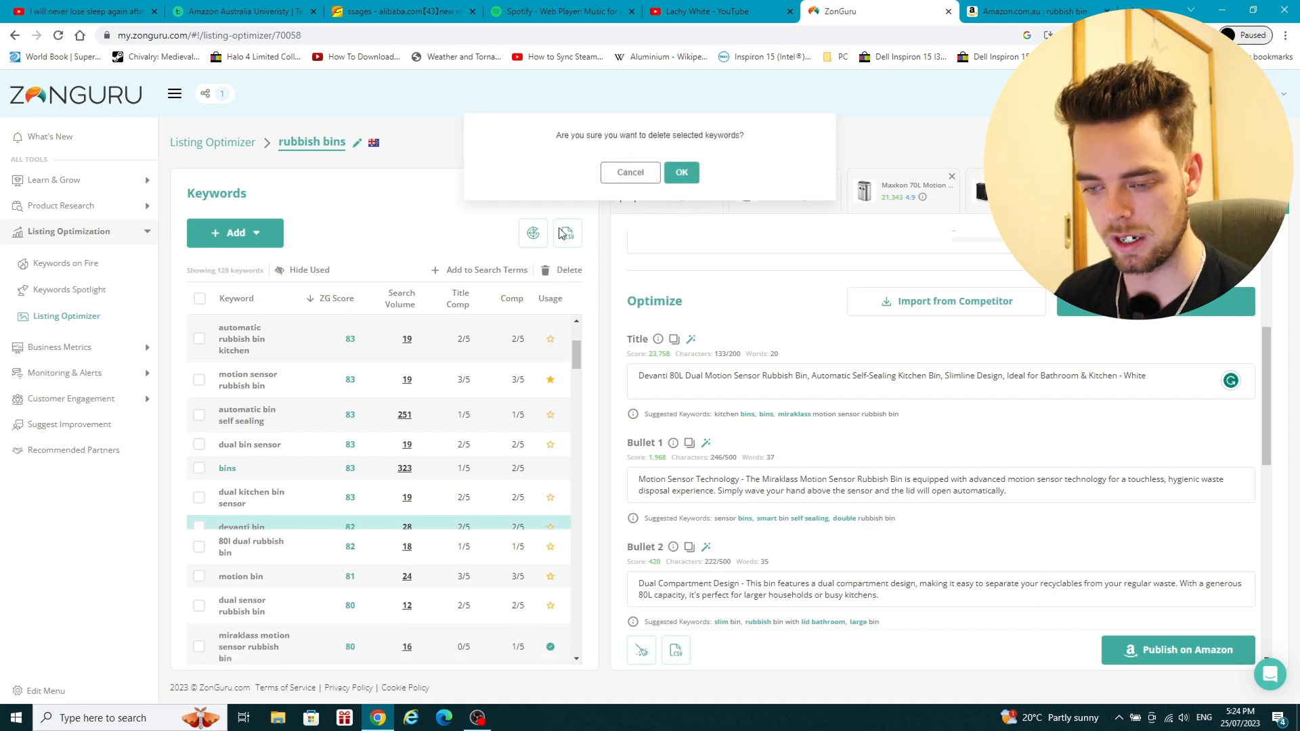
{"action": "key", "text": "Return"}
Examine the remaining keywords and where "bin" is used in the draft, comparing them with "Kitchen Bin" in the title.
{"action": "scroll", "coordinate": [298, 532], "scroll_direction": "down", "scroll_amount": 1}
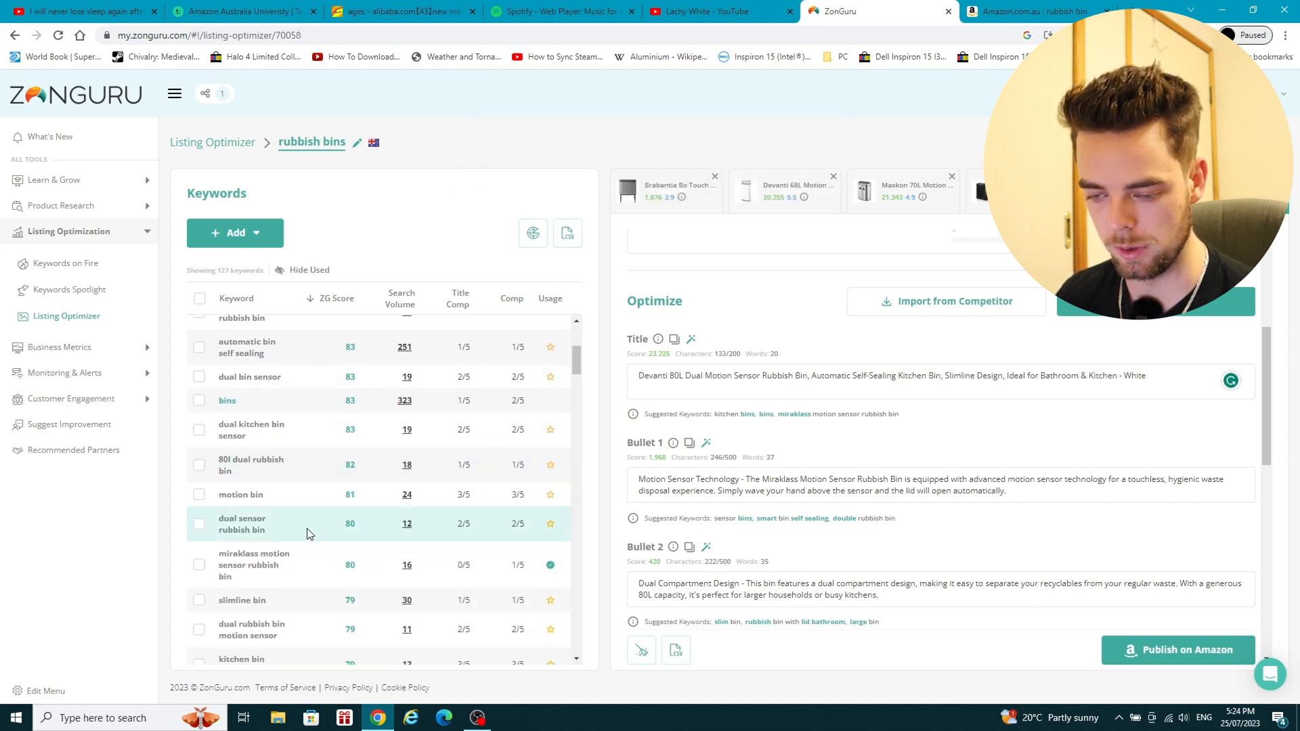
{"action": "scroll", "coordinate": [307, 533], "scroll_direction": "down", "scroll_amount": 1}
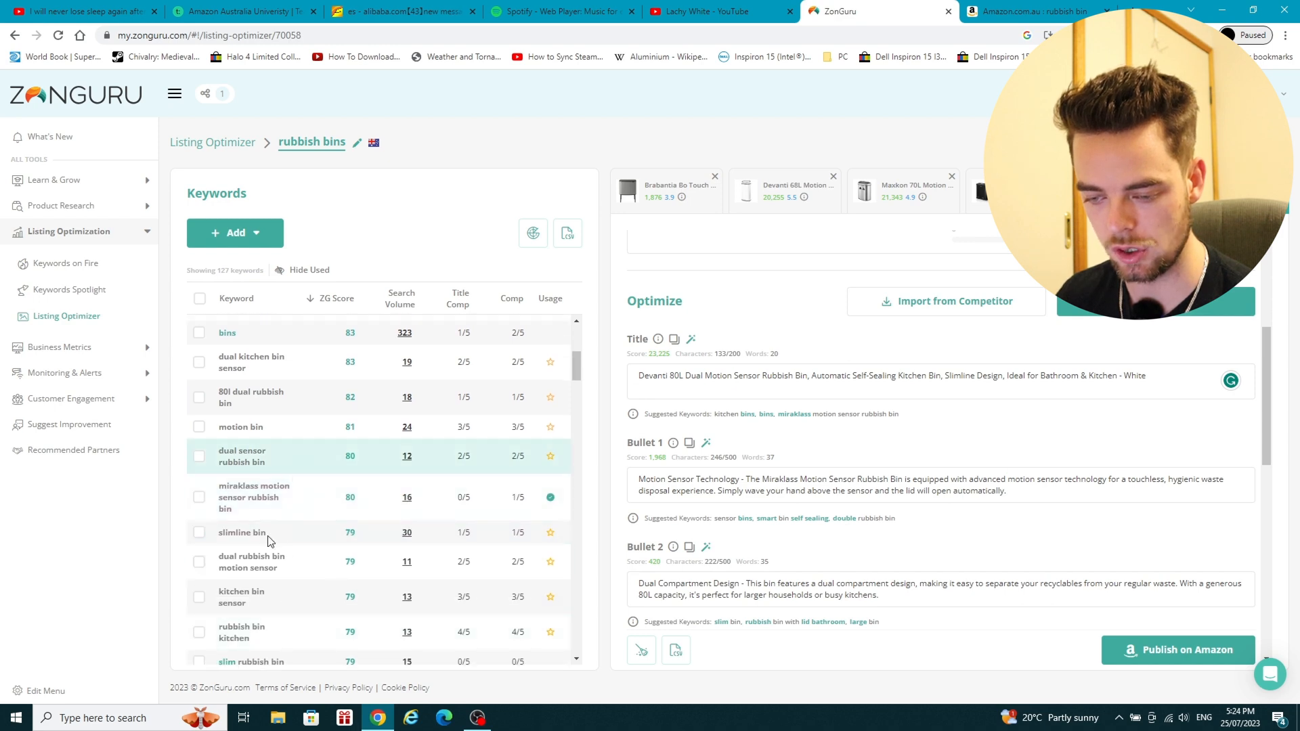
{"action": "scroll", "coordinate": [269, 533], "scroll_direction": "down", "scroll_amount": 3}
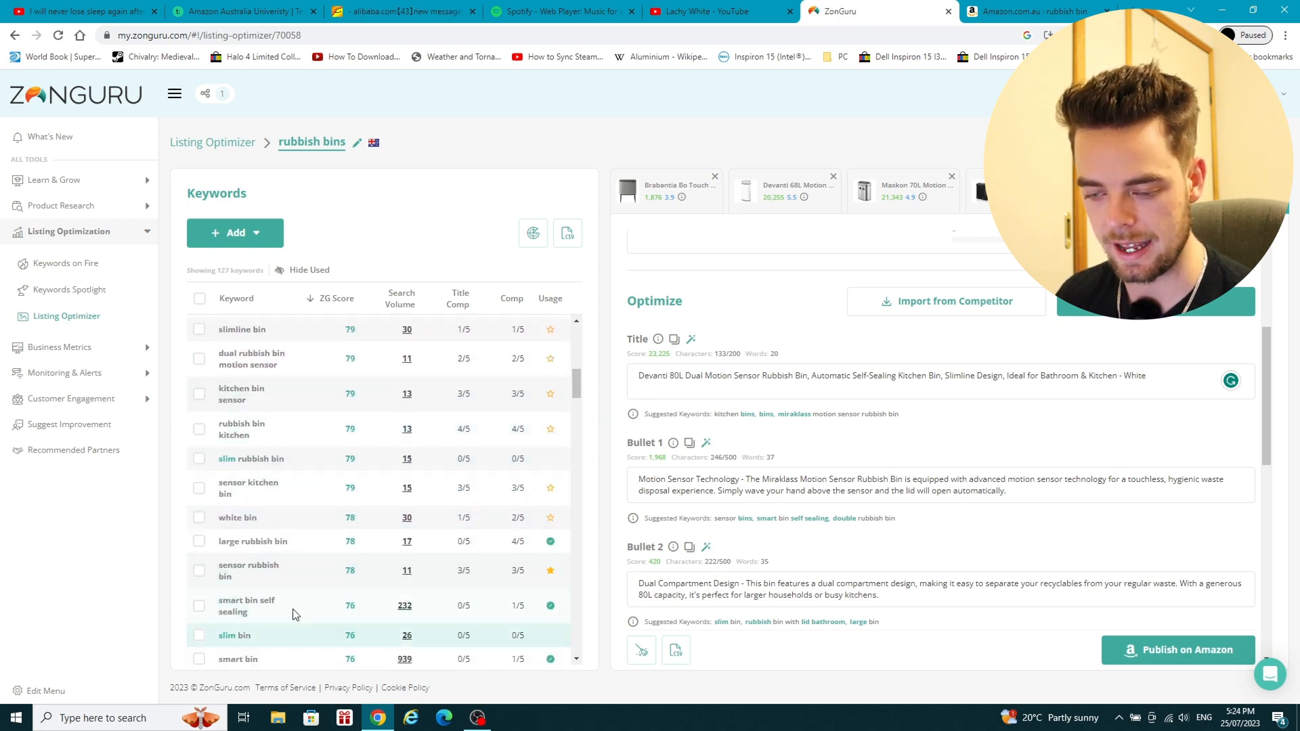
{"action": "scroll", "coordinate": [302, 546], "scroll_direction": "down", "scroll_amount": 3}
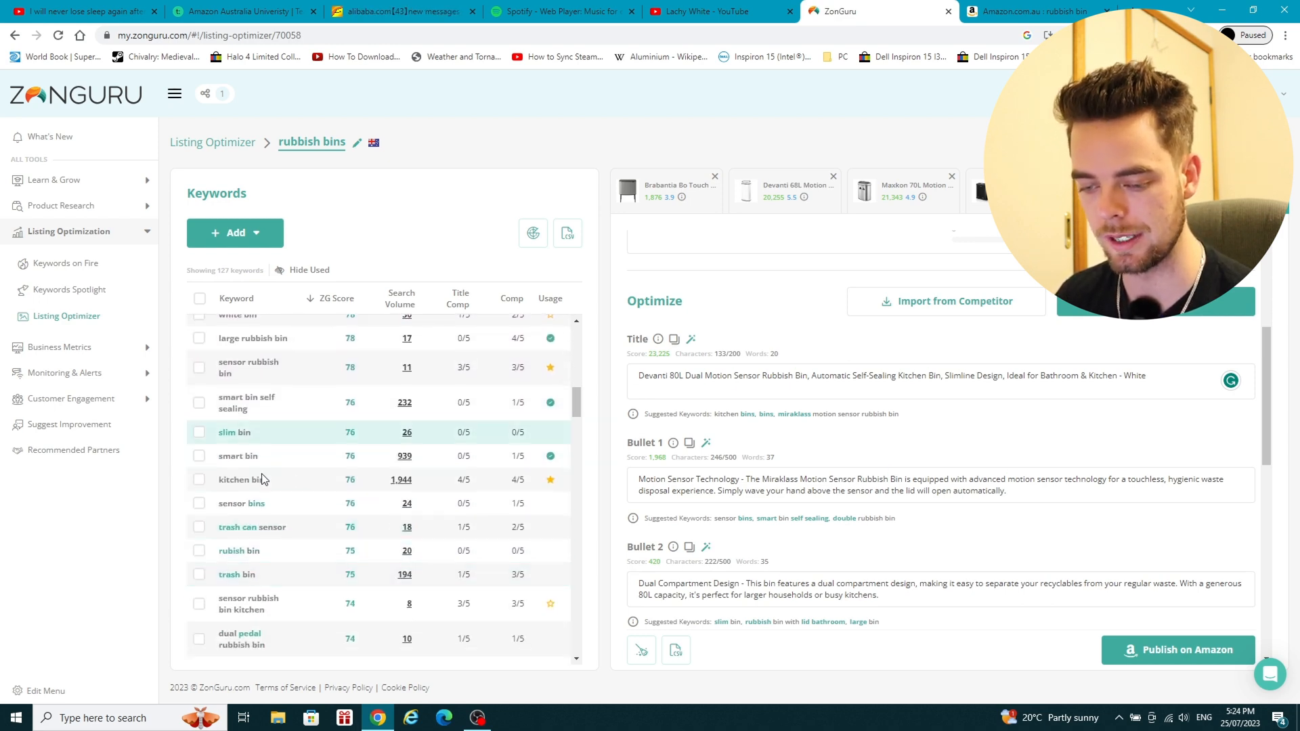
{"action": "scroll", "coordinate": [302, 489], "scroll_direction": "up", "scroll_amount": 8}
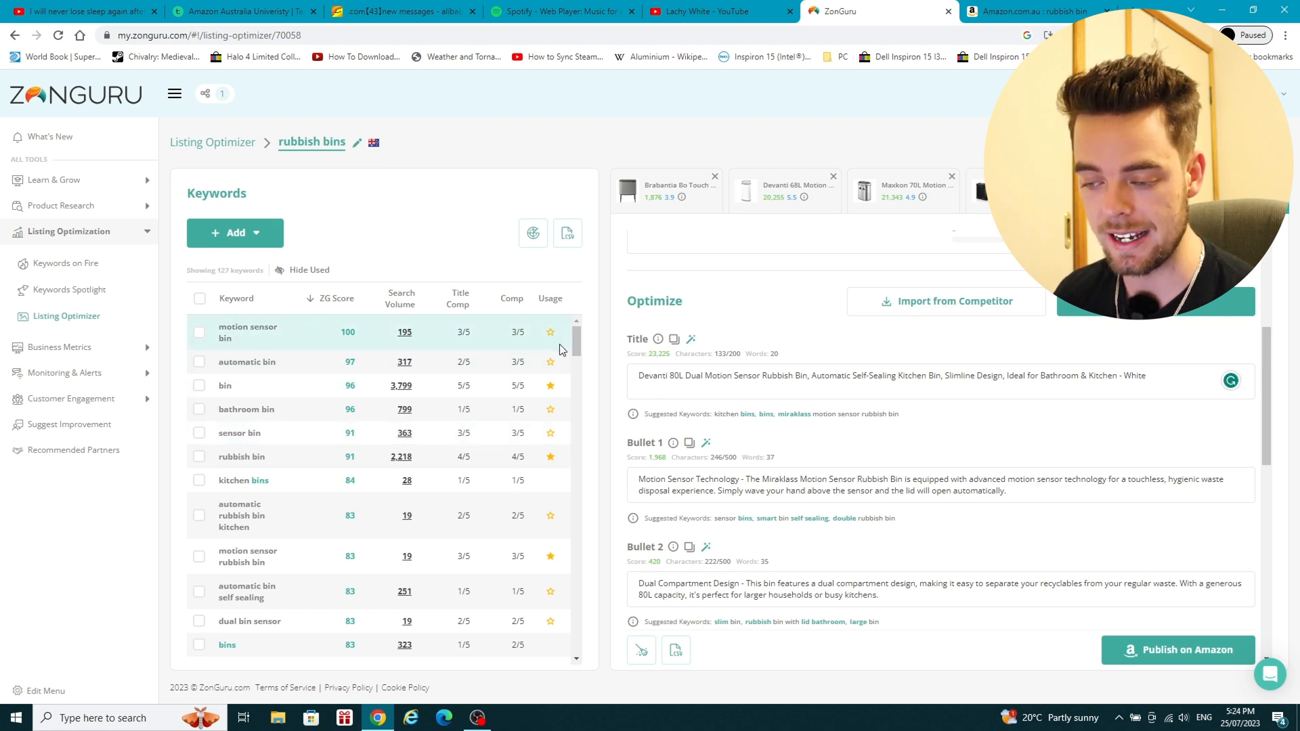
{"action": "mouse_move", "coordinate": [551, 392]}
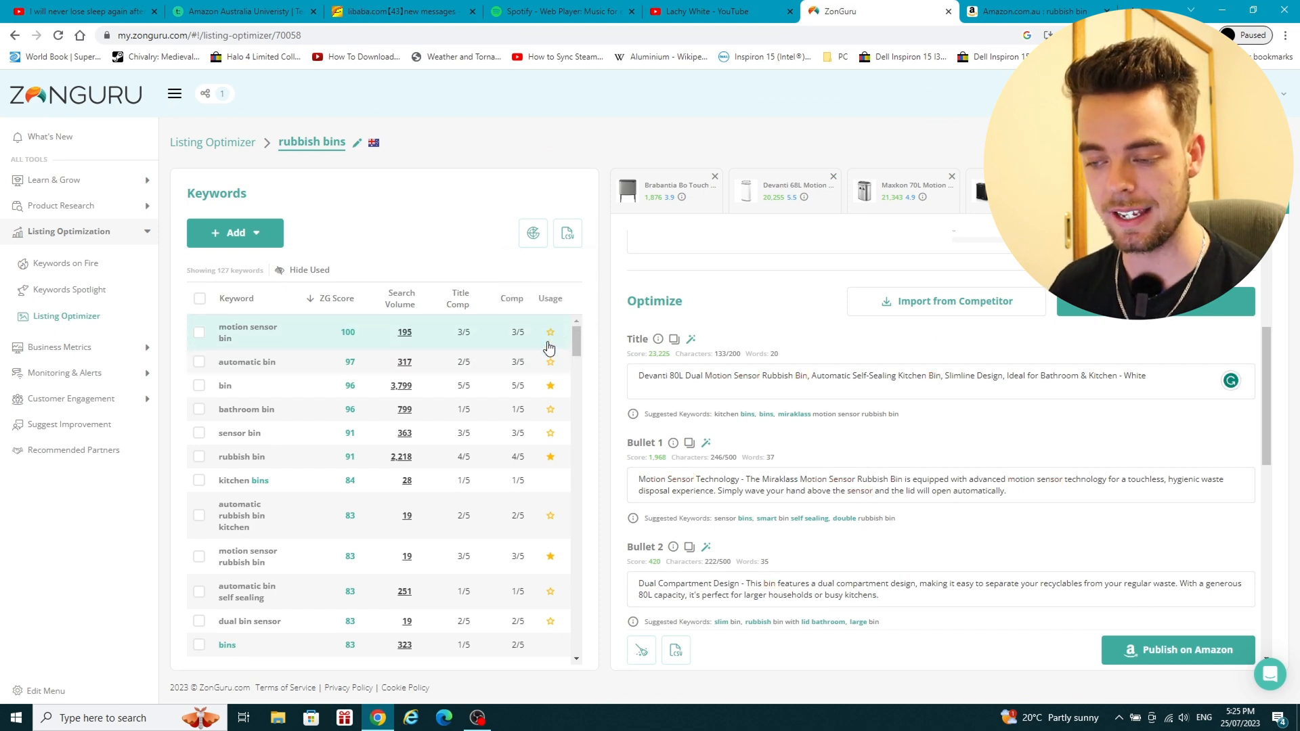
{"action": "mouse_move", "coordinate": [552, 338]}
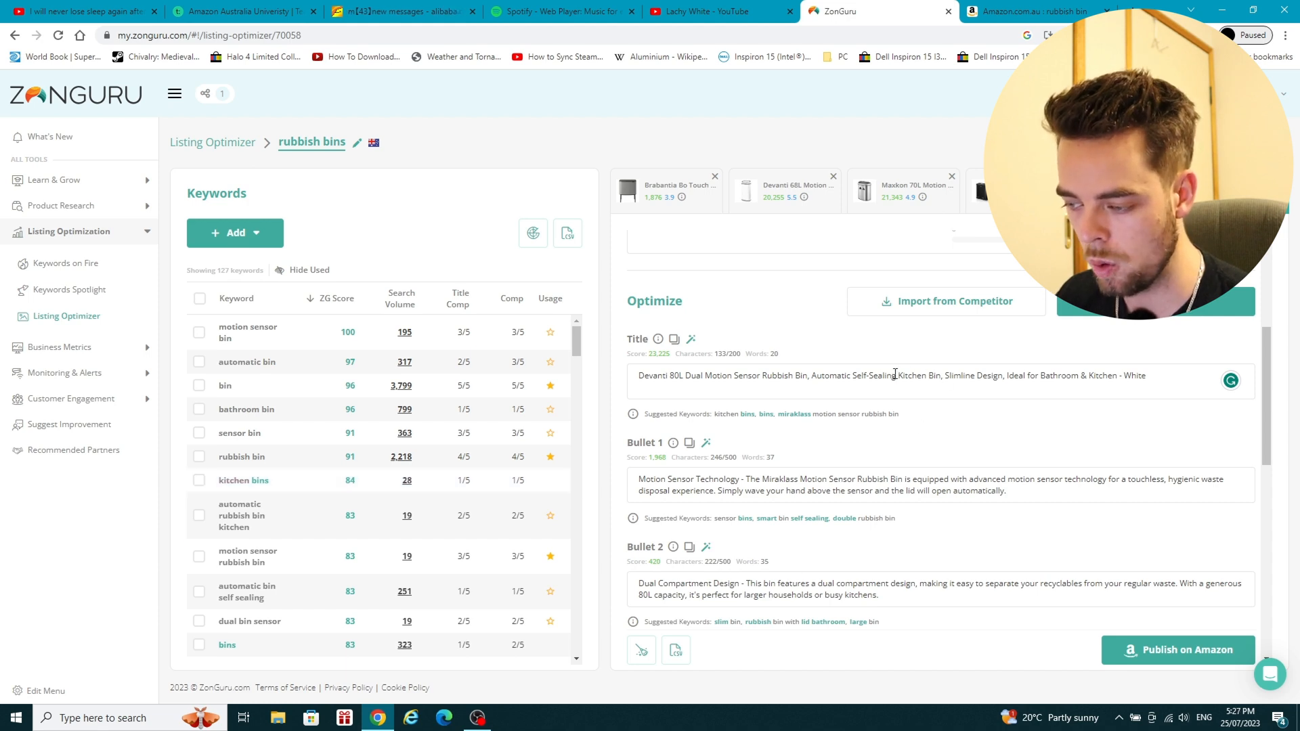
{"action": "left_click_drag", "start_coordinate": [896, 376], "coordinate": [944, 376]}
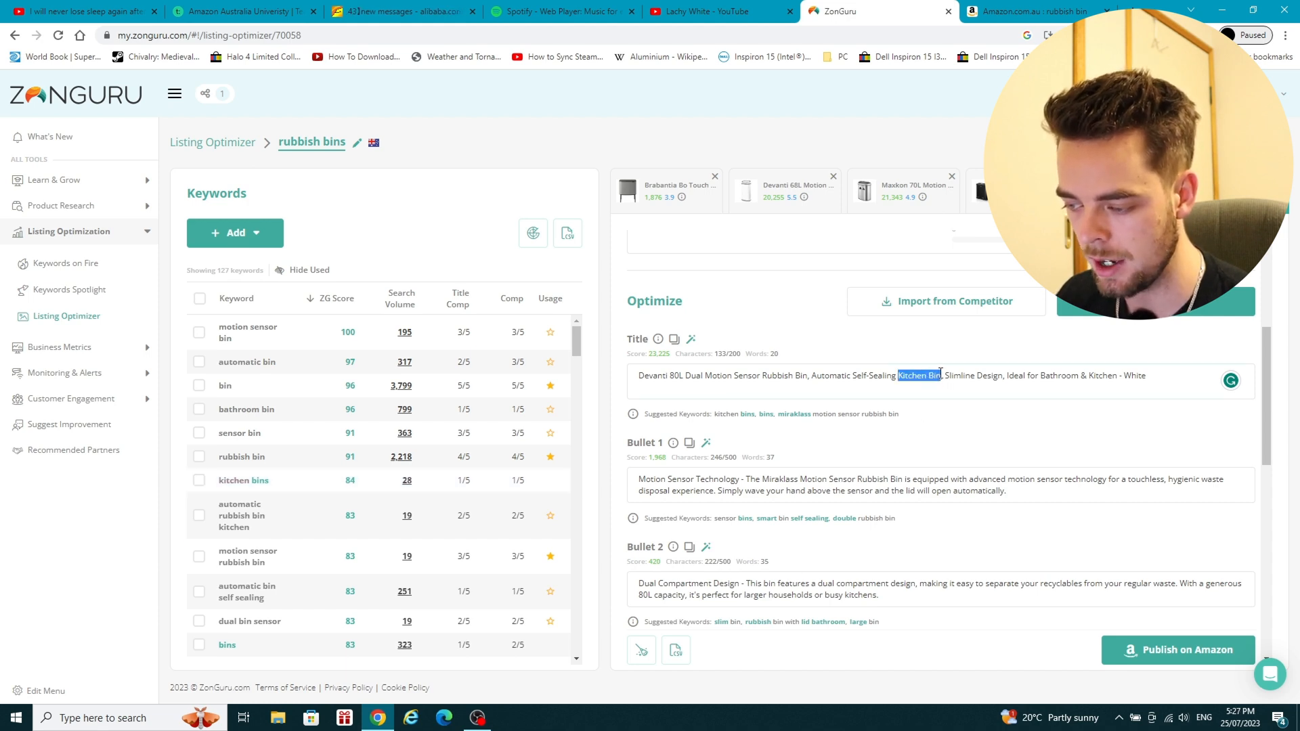
{"action": "left_click", "coordinate": [898, 378]}
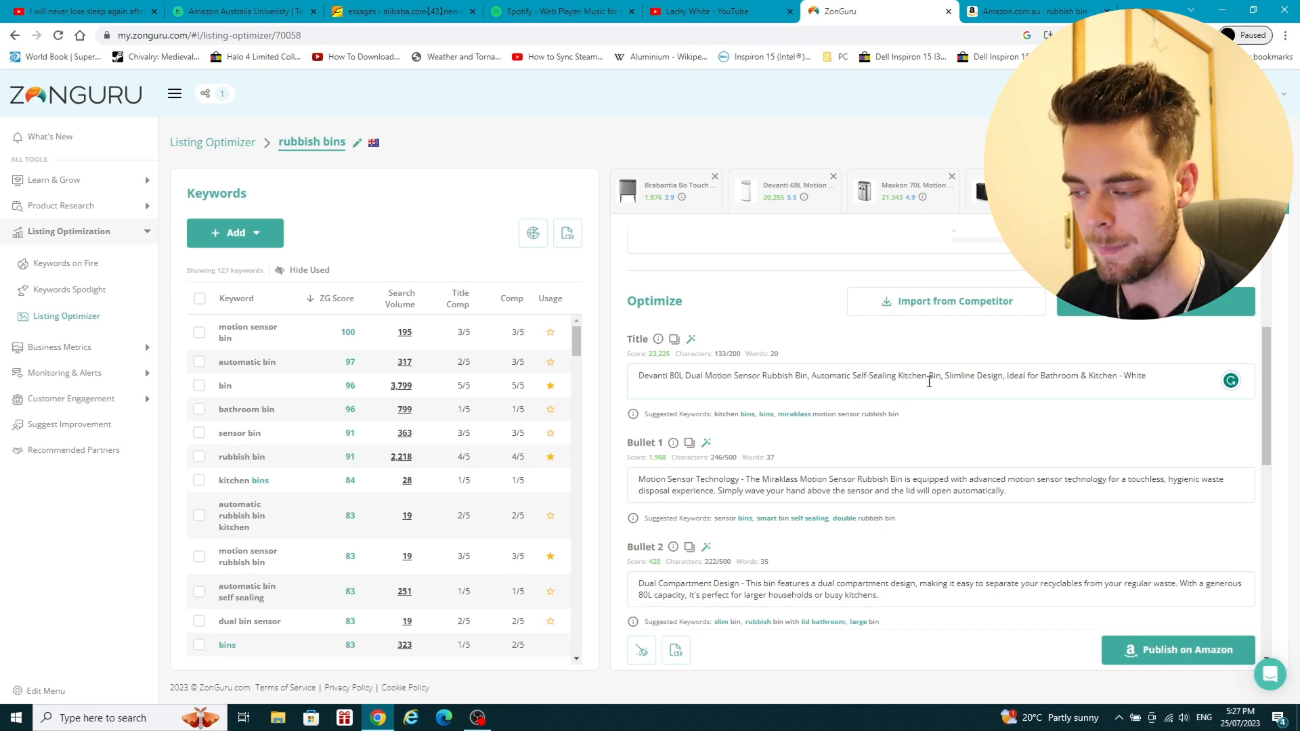
{"action": "mouse_move", "coordinate": [247, 395]}
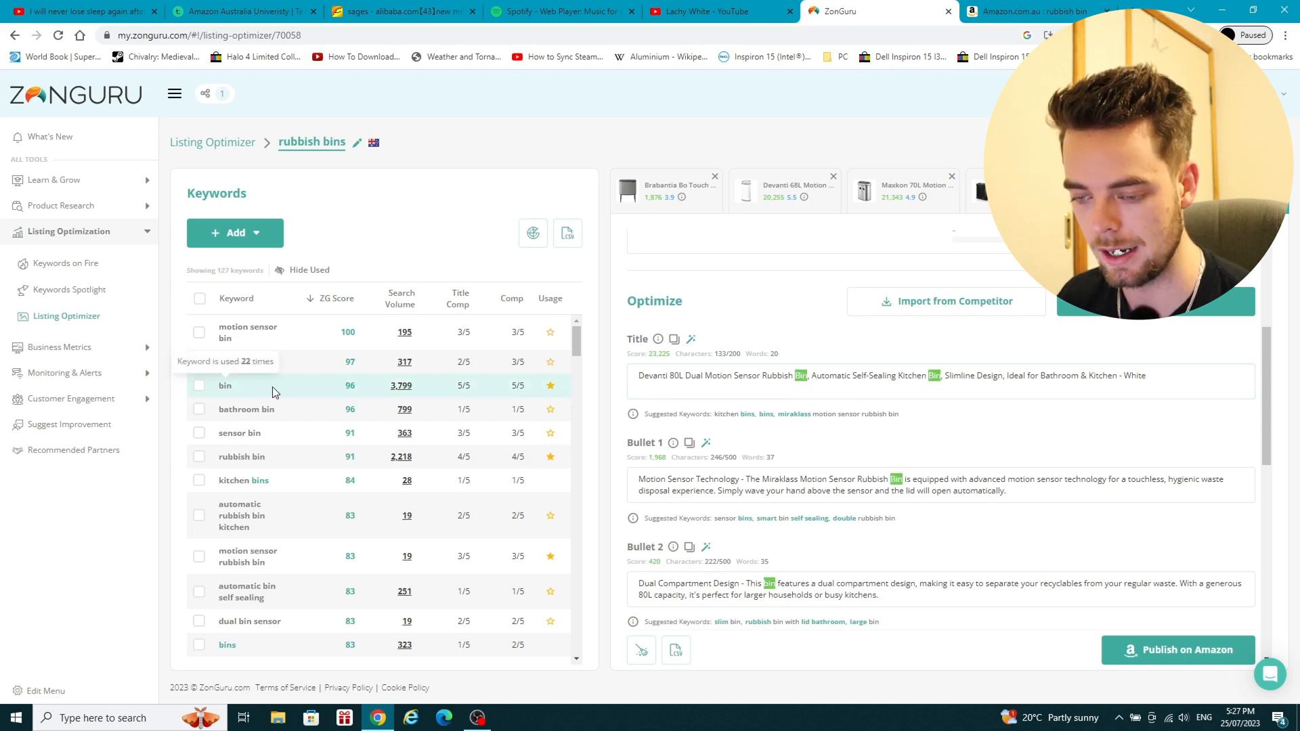
{"action": "mouse_move", "coordinate": [551, 389]}
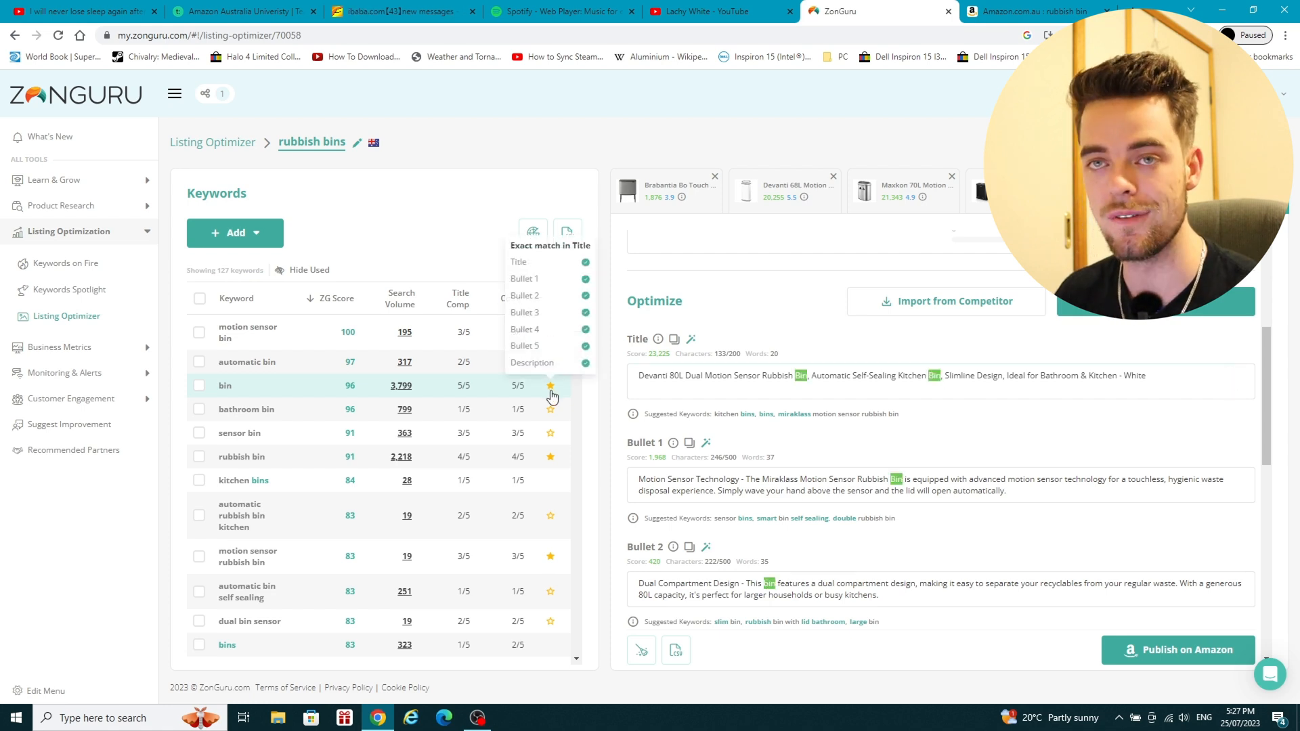
Collapse the optimization score breakdown and change "Kitchen Bin" to "Kitchen Bins" in the draft title.
{"action": "left_click", "coordinate": [943, 375]}
{"action": "scroll", "coordinate": [975, 406], "scroll_direction": "up", "scroll_amount": 3}
{"action": "scroll", "coordinate": [947, 489], "scroll_direction": "up", "scroll_amount": 2}
{"action": "scroll", "coordinate": [877, 435], "scroll_direction": "down", "scroll_amount": 2}
{"action": "scroll", "coordinate": [801, 275], "scroll_direction": "up", "scroll_amount": 2}
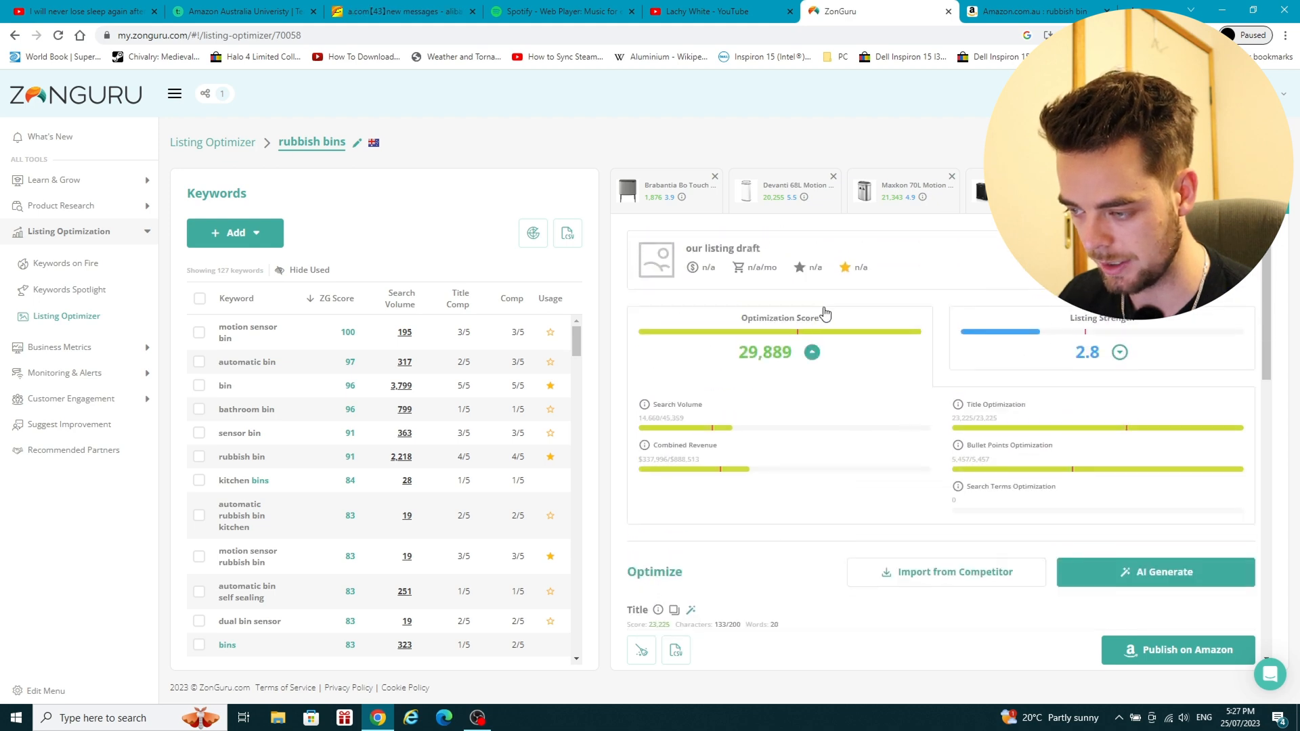
{"action": "left_click", "coordinate": [812, 353]}
{"action": "scroll", "coordinate": [911, 415], "scroll_direction": "down", "scroll_amount": 1}
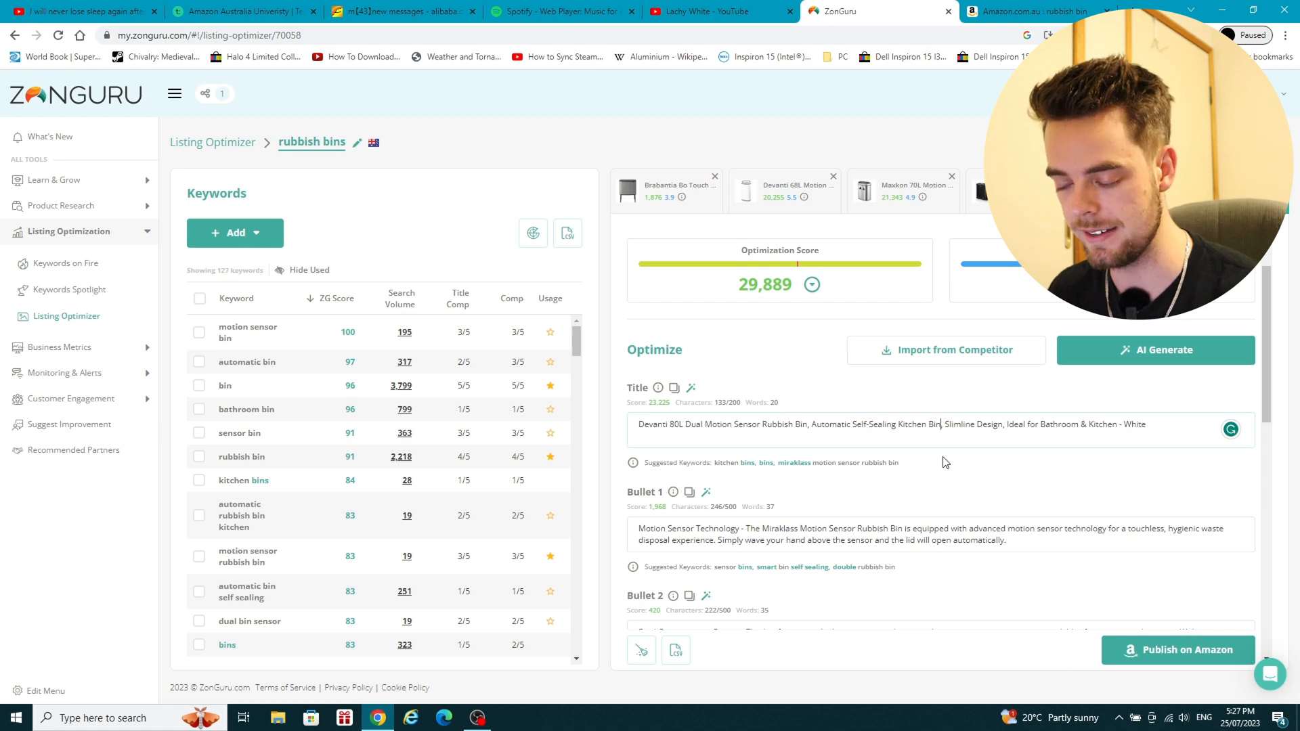
{"action": "type", "text": "s"}
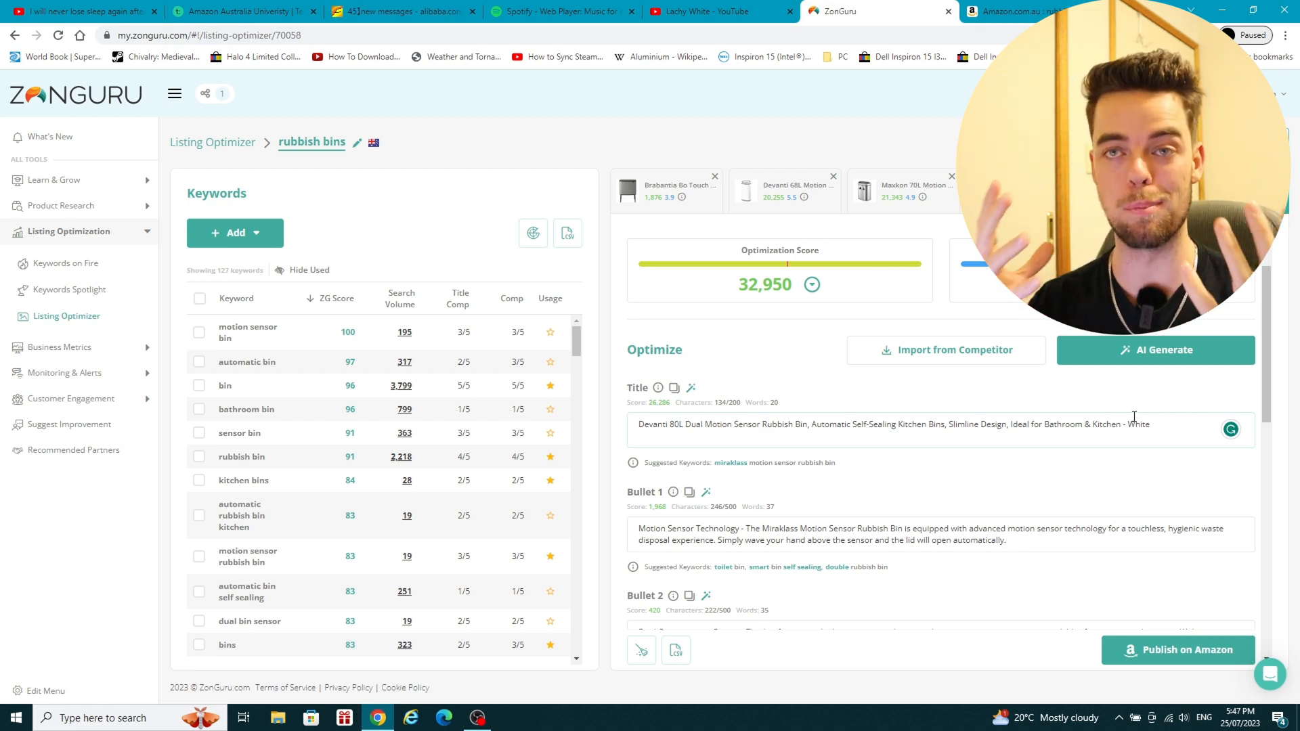
Check the usage of "automatic bin self sealing" and insert "Bin" between "Automatic" and "Self-Sealing" in the title.
{"action": "left_click_drag", "start_coordinate": [1151, 425], "coordinate": [1128, 425]}
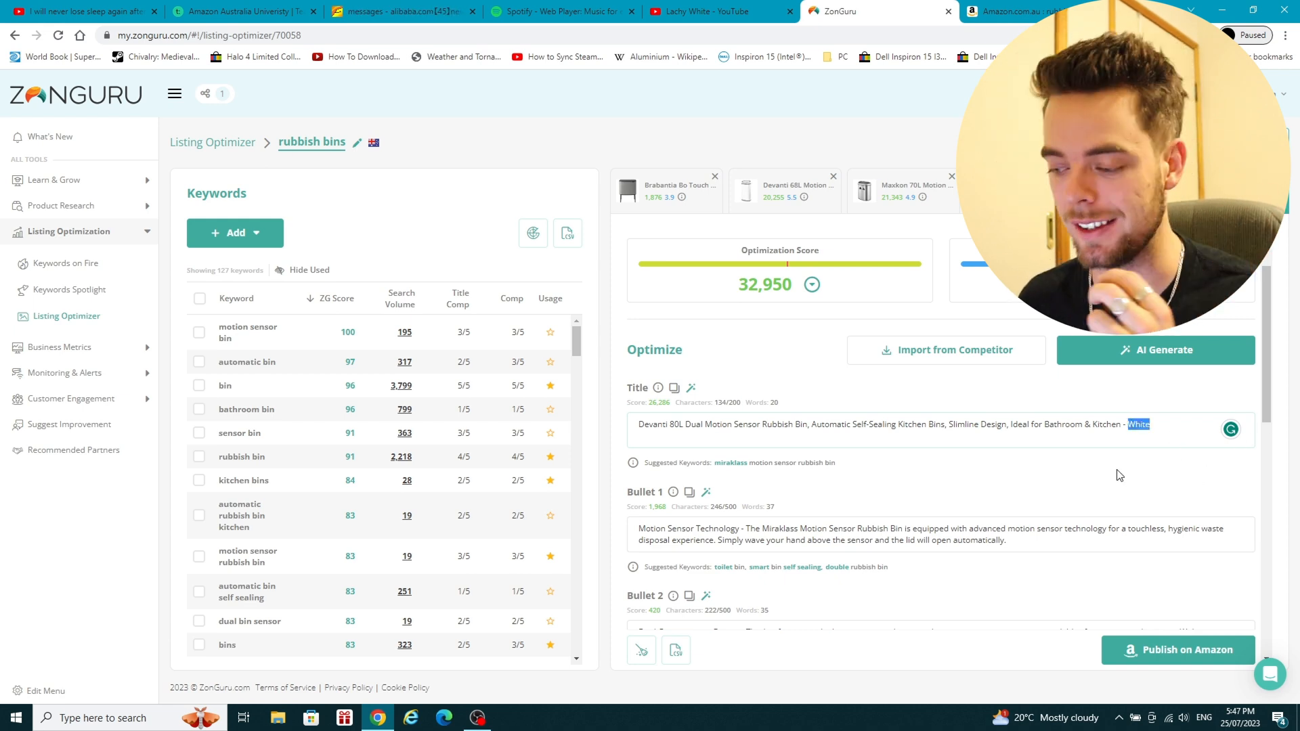
{"action": "left_click_drag", "start_coordinate": [813, 425], "coordinate": [895, 426]}
{"action": "left_click", "coordinate": [947, 421]}
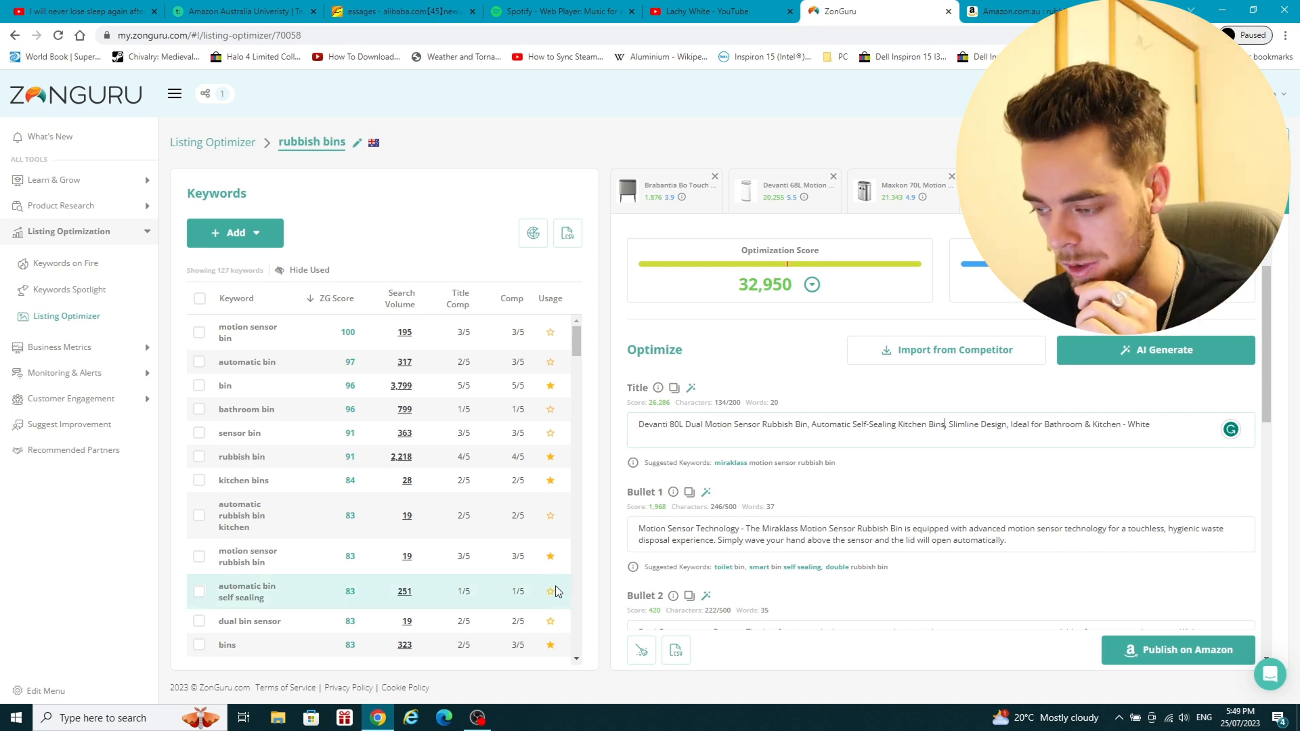
{"action": "mouse_move", "coordinate": [548, 597]}
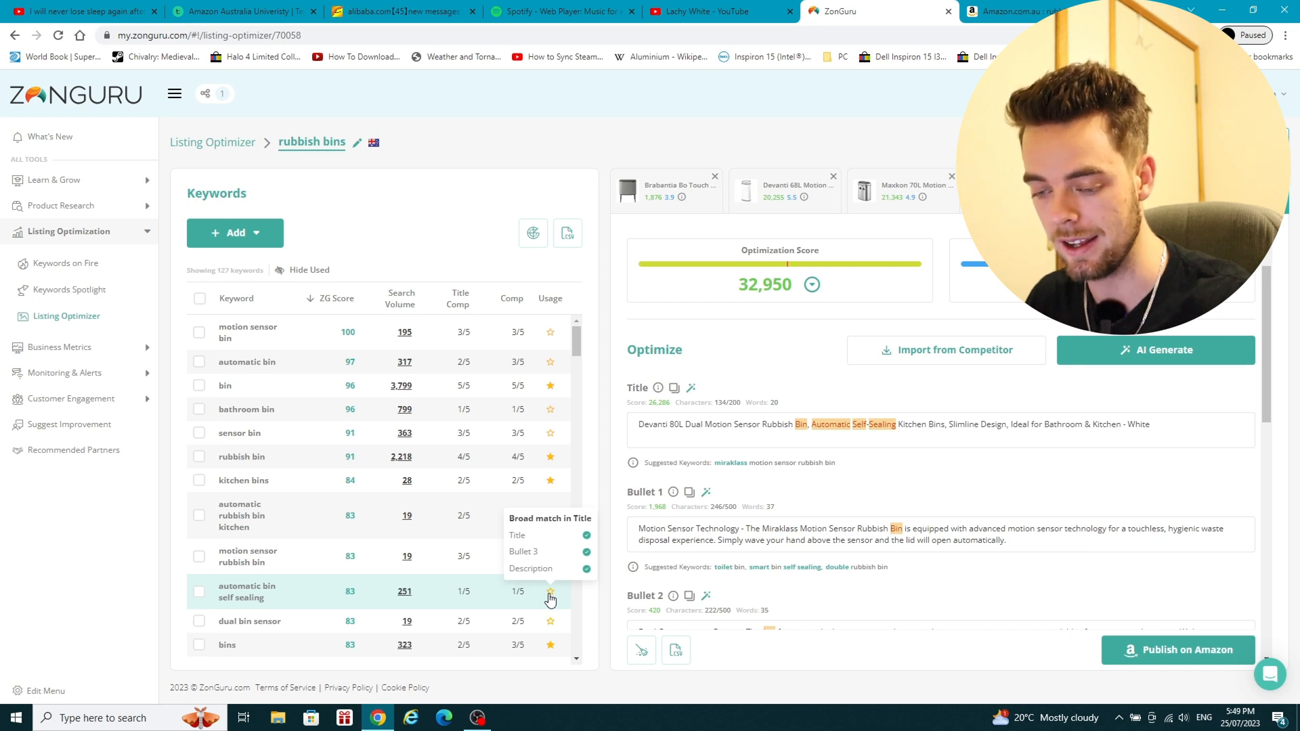
{"action": "left_click", "coordinate": [847, 427]}
{"action": "type", "text": "c B"}
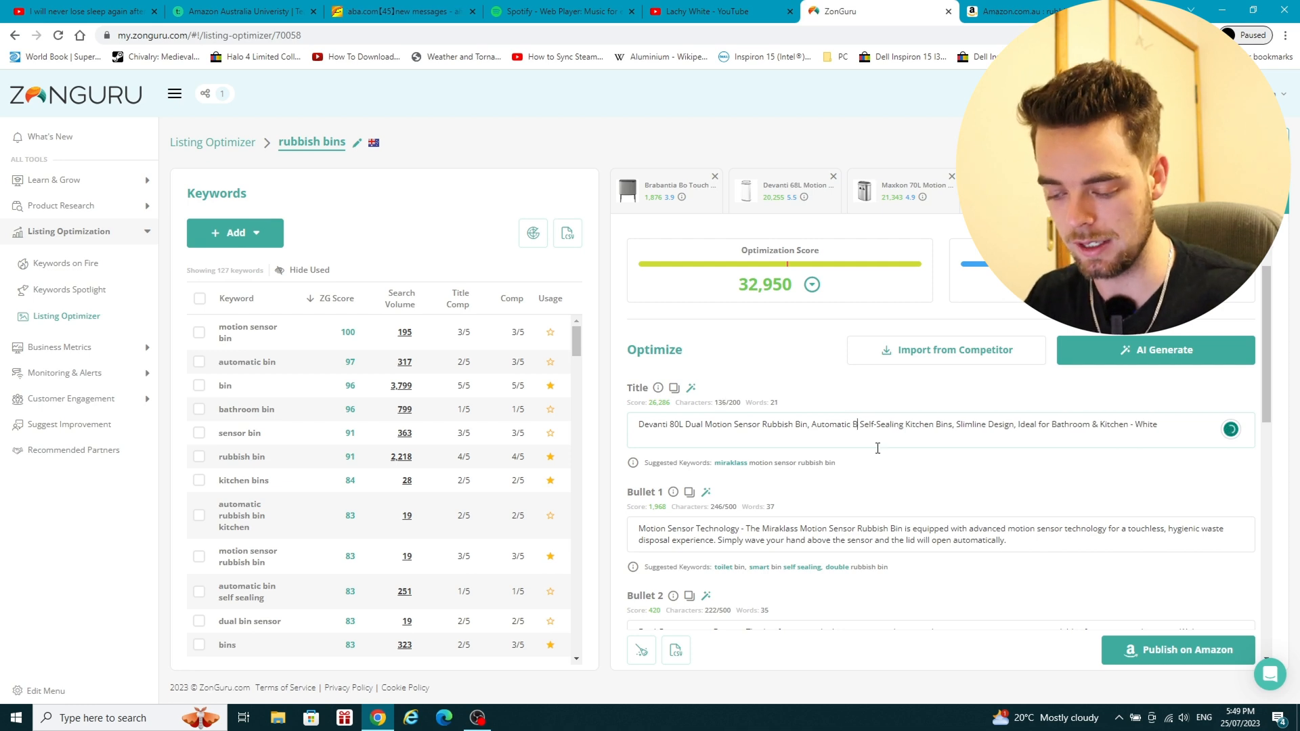
{"action": "type", "text": "in"}
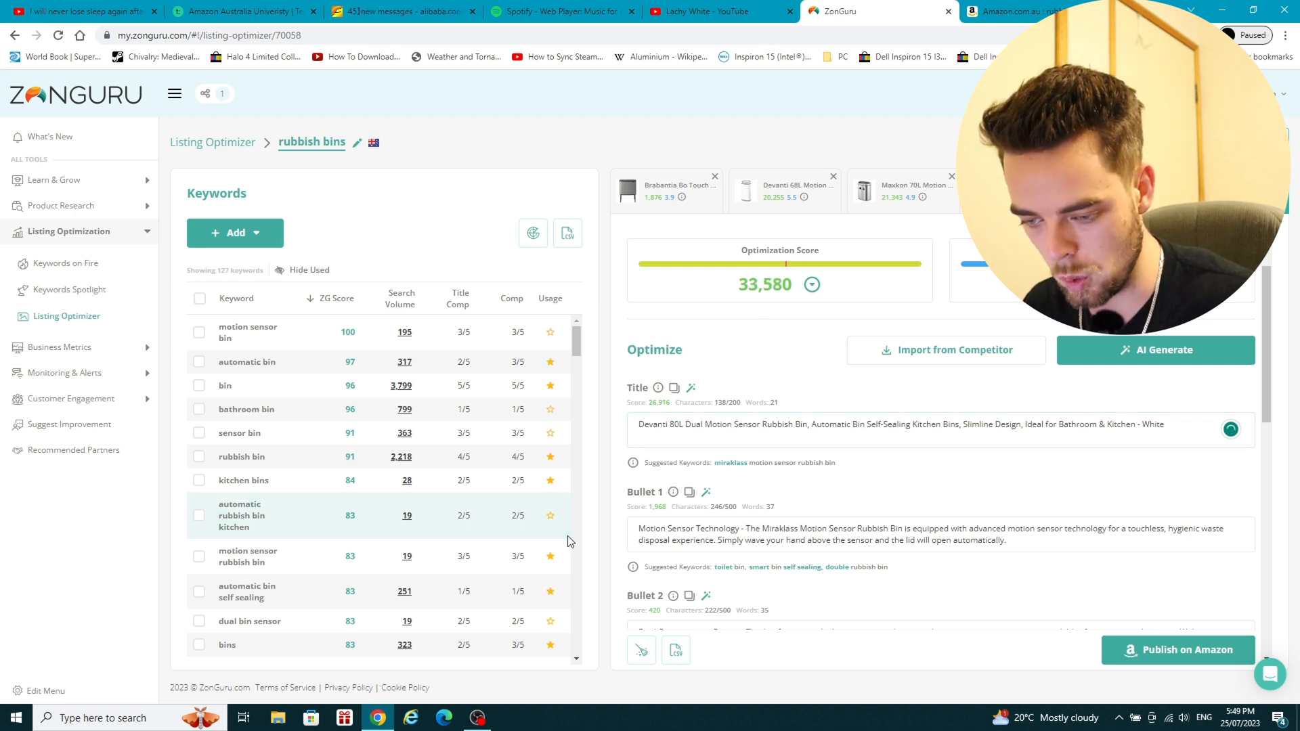
Remove "Devanti" from the start and "- White" from the end of the title, and end it with a comma.
{"action": "mouse_move", "coordinate": [552, 523]}
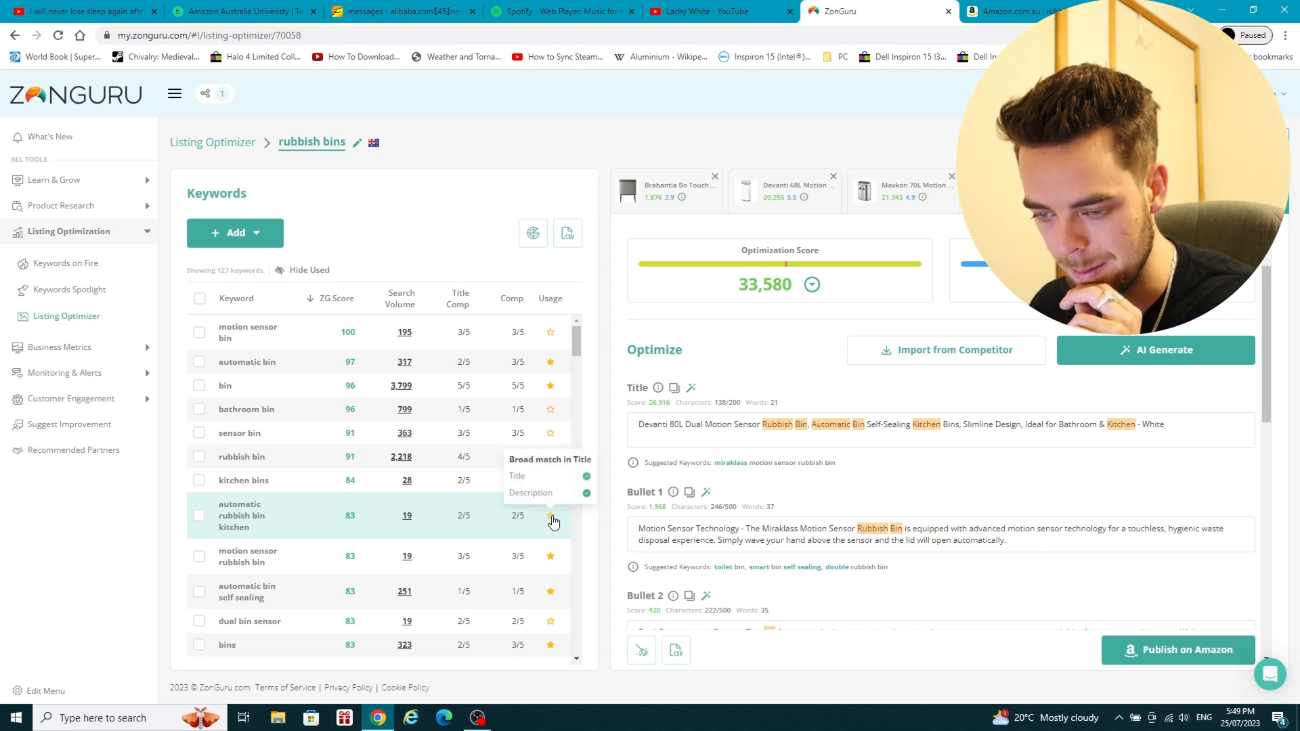
{"action": "mouse_move", "coordinate": [551, 411]}
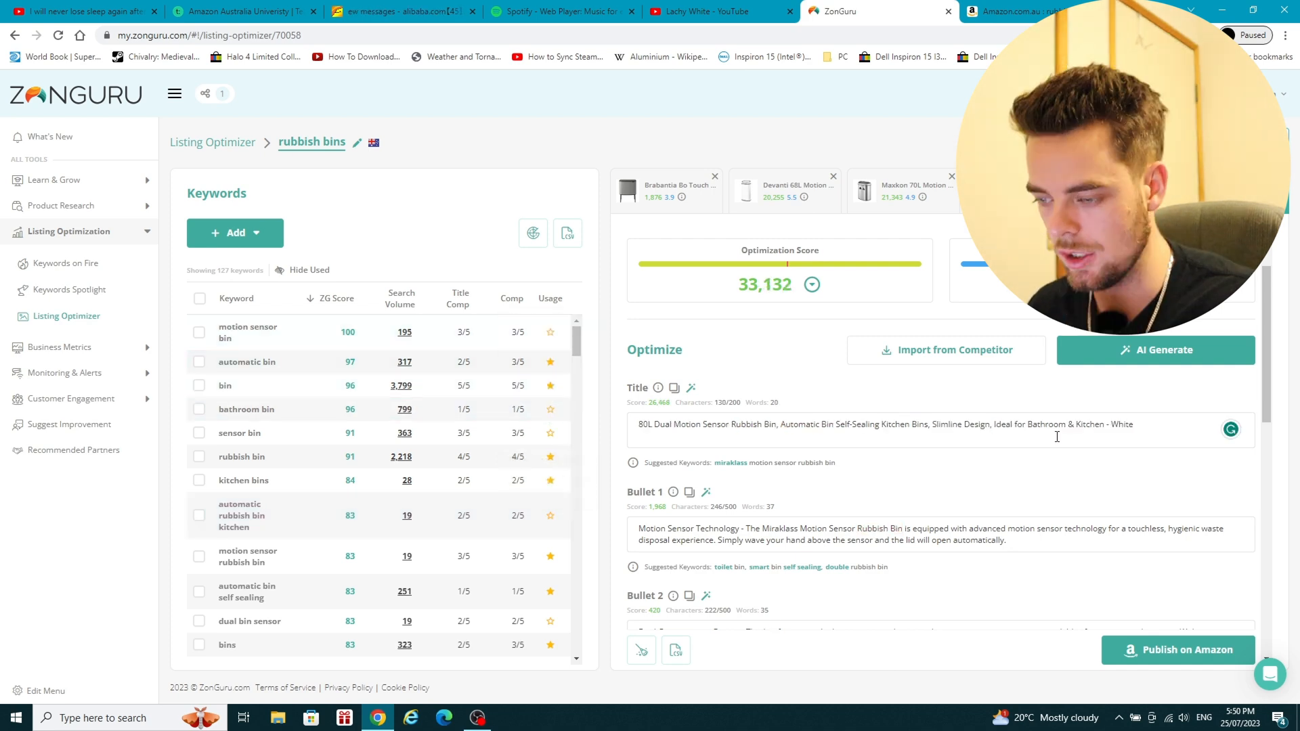
{"action": "left_click_drag", "start_coordinate": [1151, 433], "coordinate": [1110, 425]}
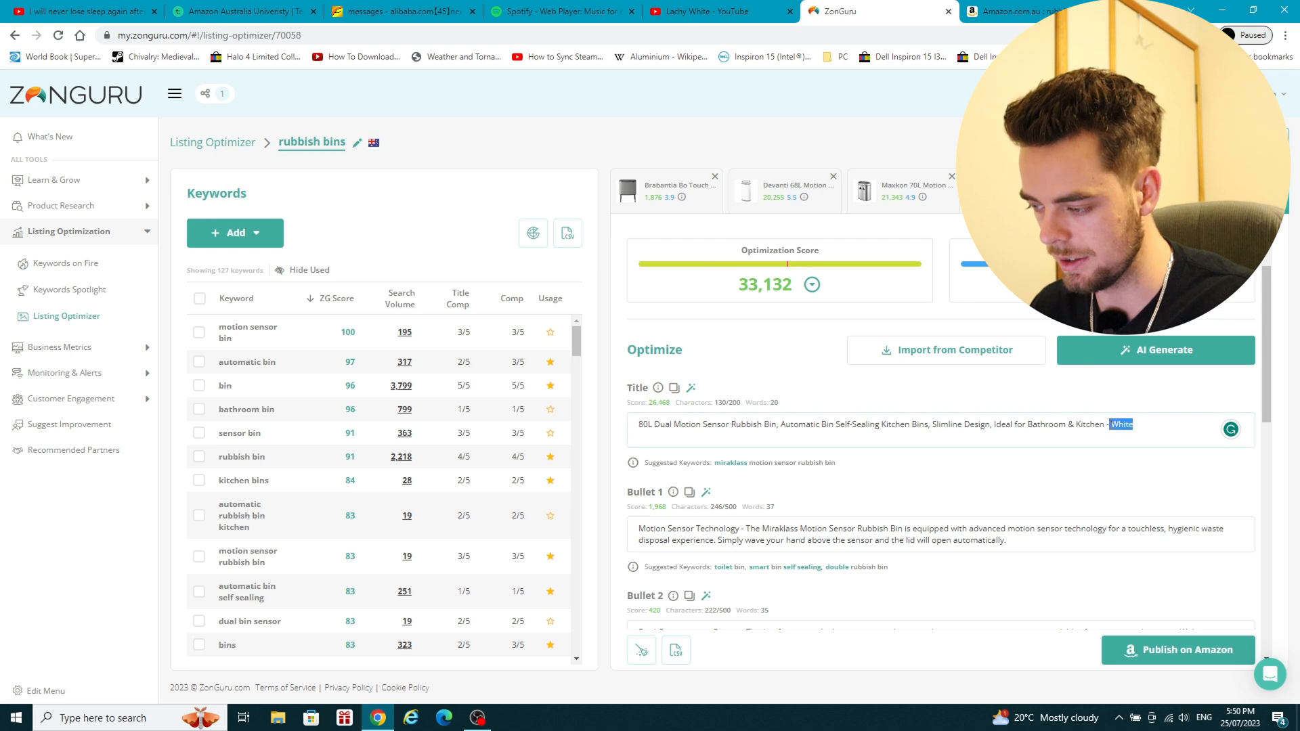
{"action": "key", "text": "BackSpace"}
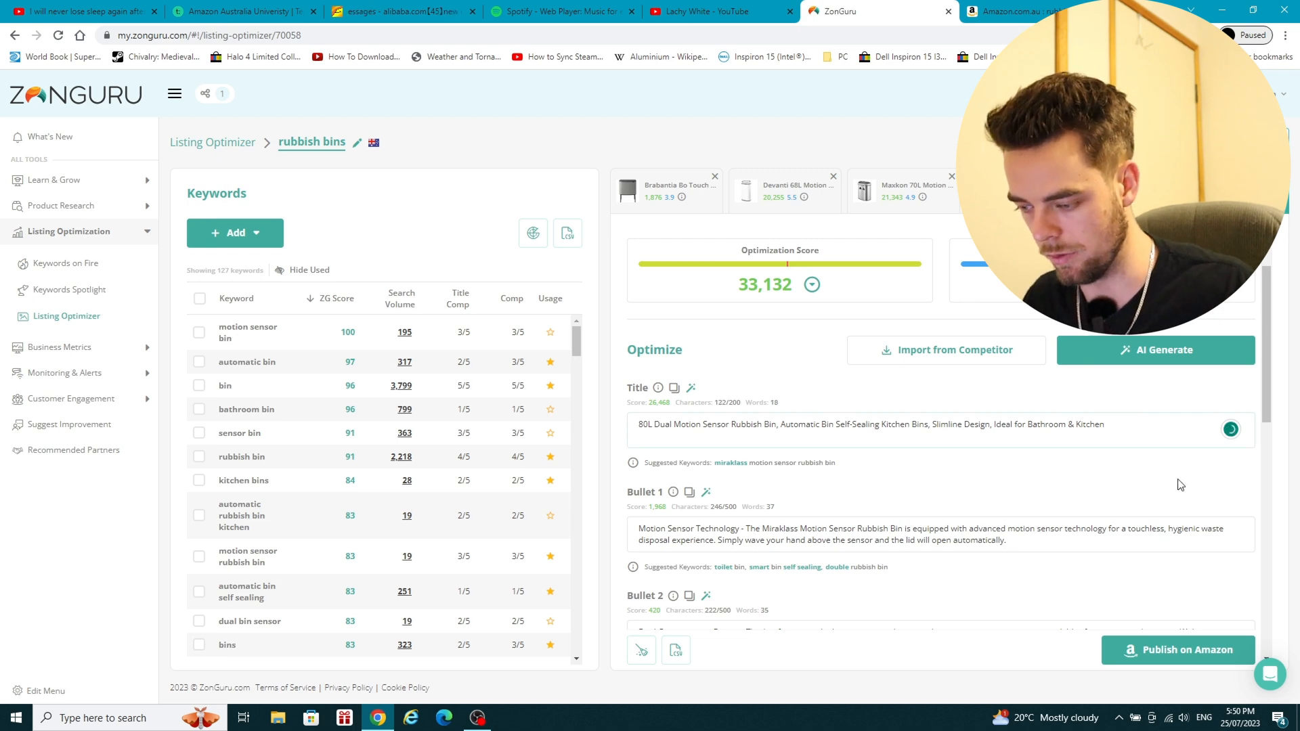
{"action": "type", "text": ","}
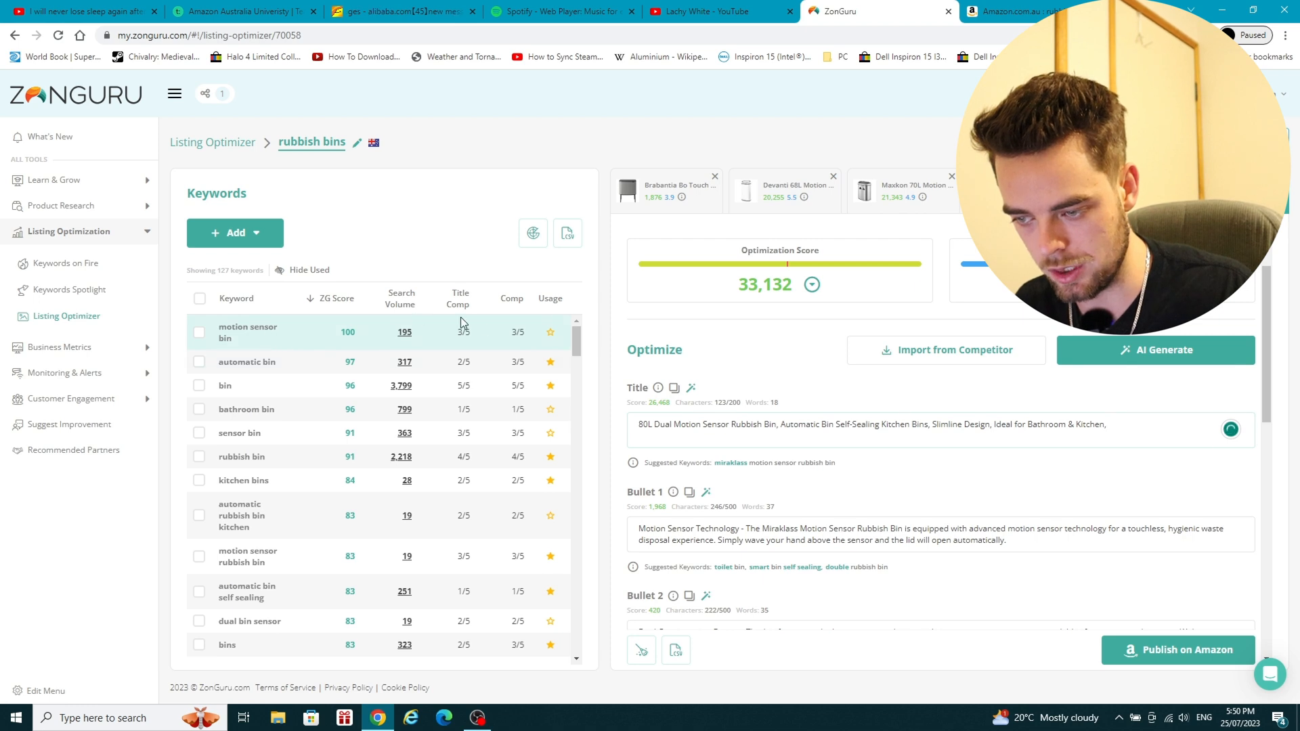
Append the keywords "motion sensor bin" and "Bathroom Bin" to the end of the title, separated by a comma.
{"action": "mouse_move", "coordinate": [554, 335]}
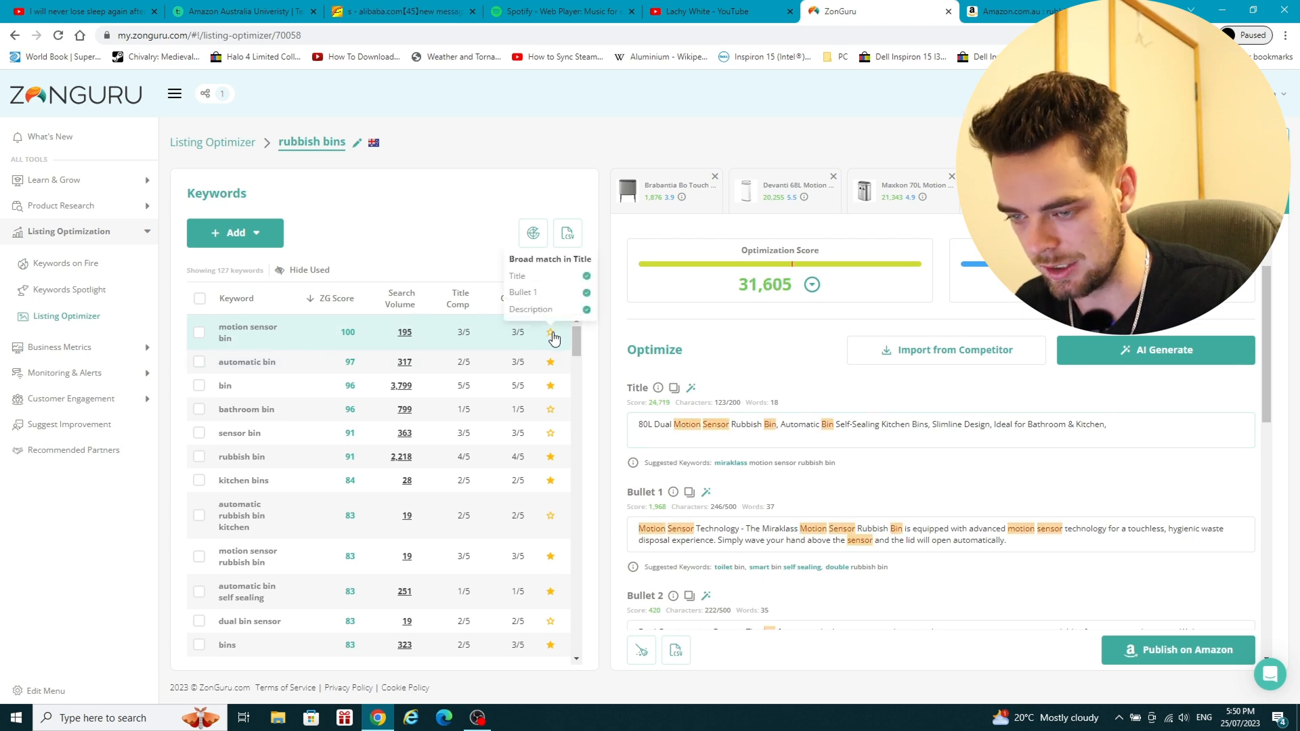
{"action": "left_click", "coordinate": [1128, 430]}
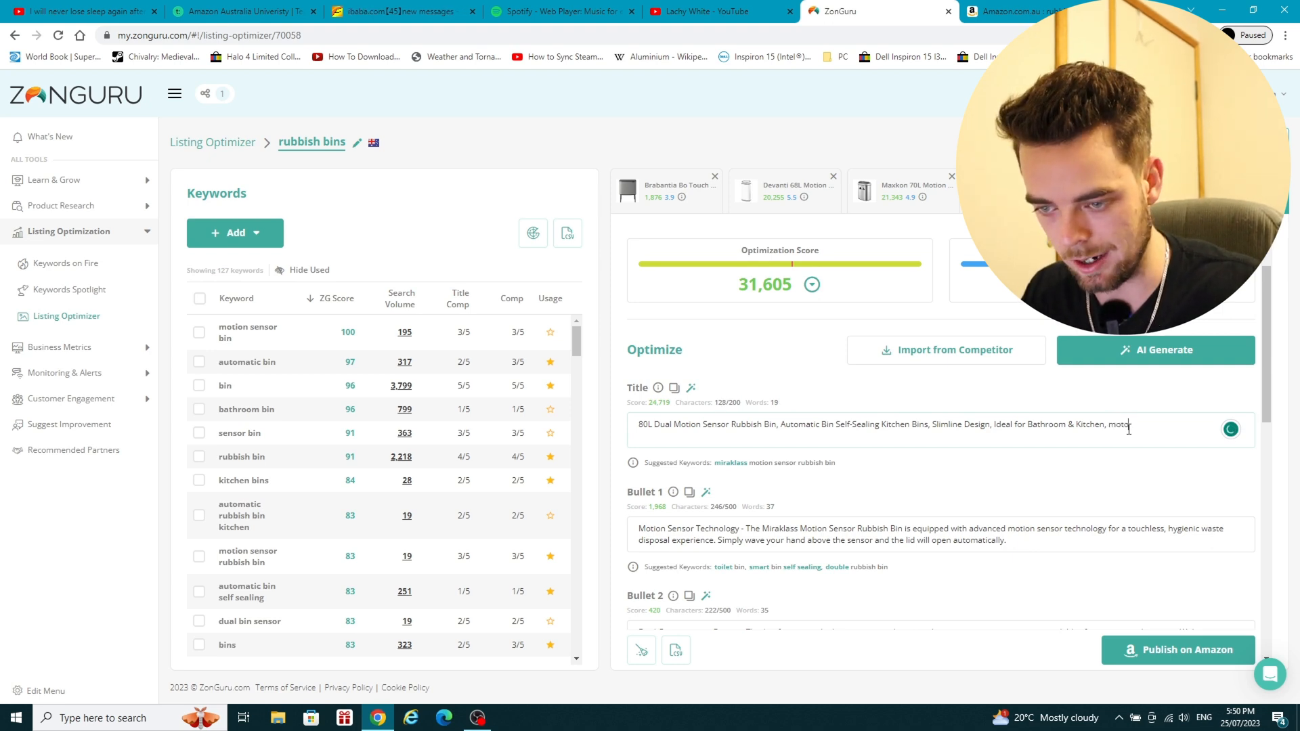
{"action": "type", "text": ", motion sensor bin"}
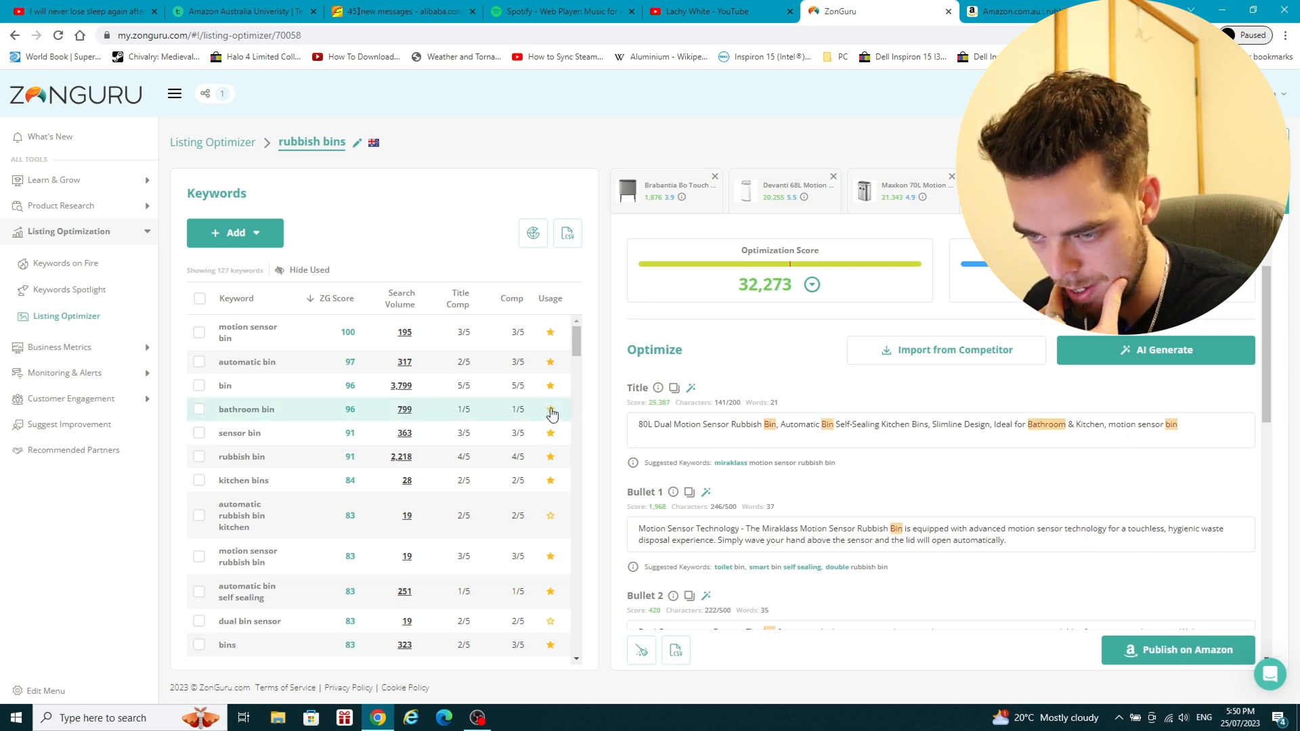
{"action": "mouse_move", "coordinate": [552, 412]}
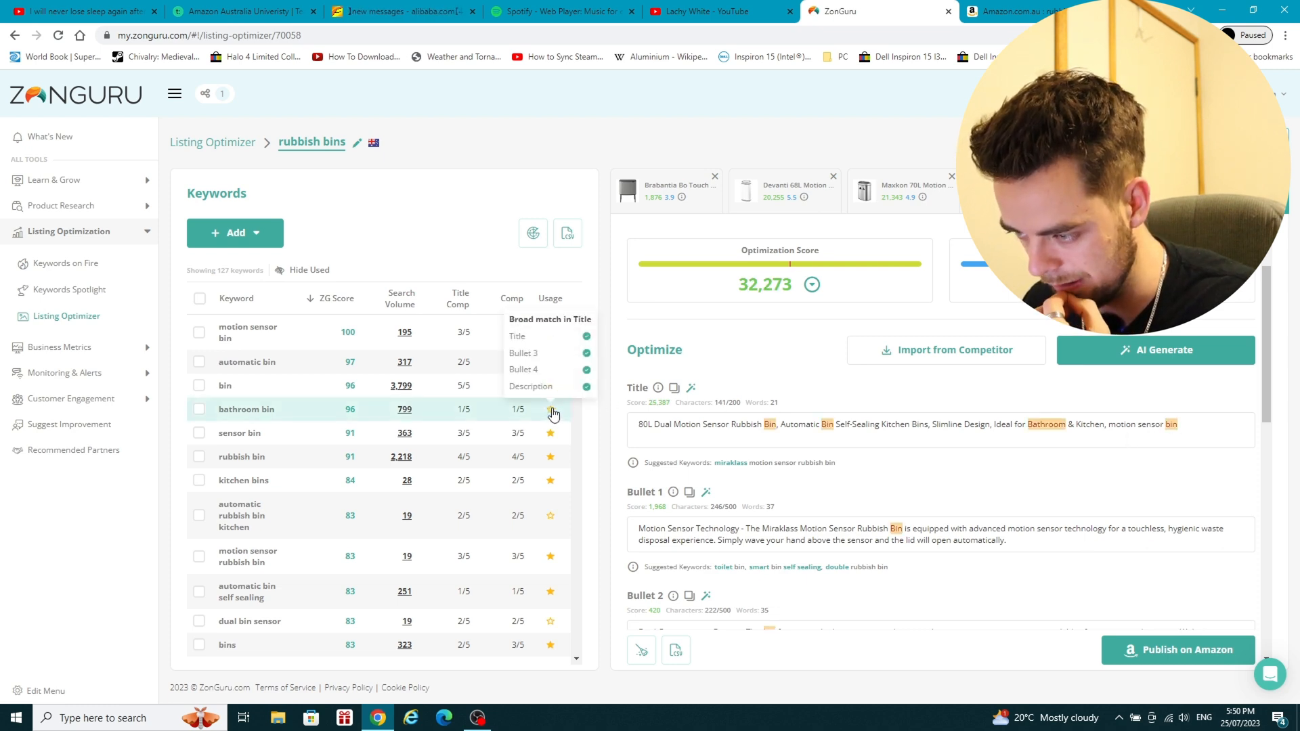
{"action": "left_click", "coordinate": [1184, 424]}
{"action": "type", "text": ", bathroom Bin"}
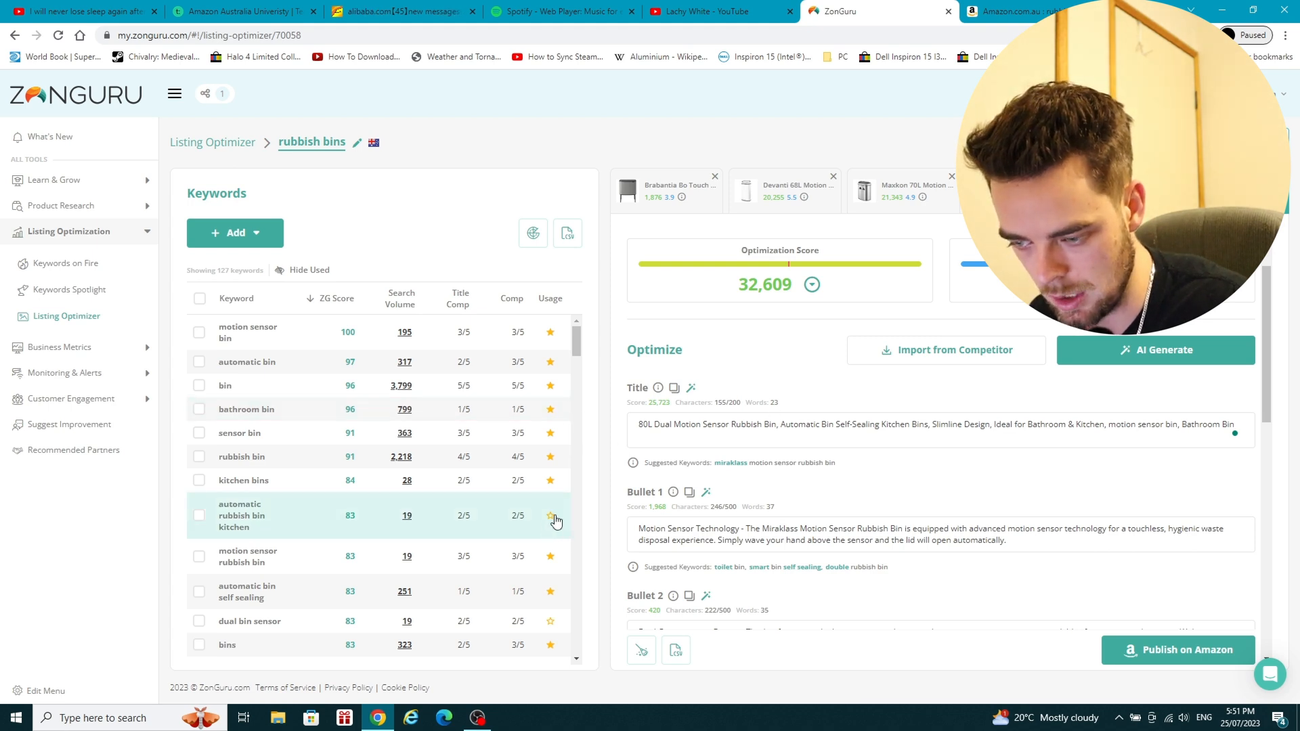
Append the keyword "automatic rubbish bin kitchen" to the end of the title after a comma.
{"action": "mouse_move", "coordinate": [552, 518]}
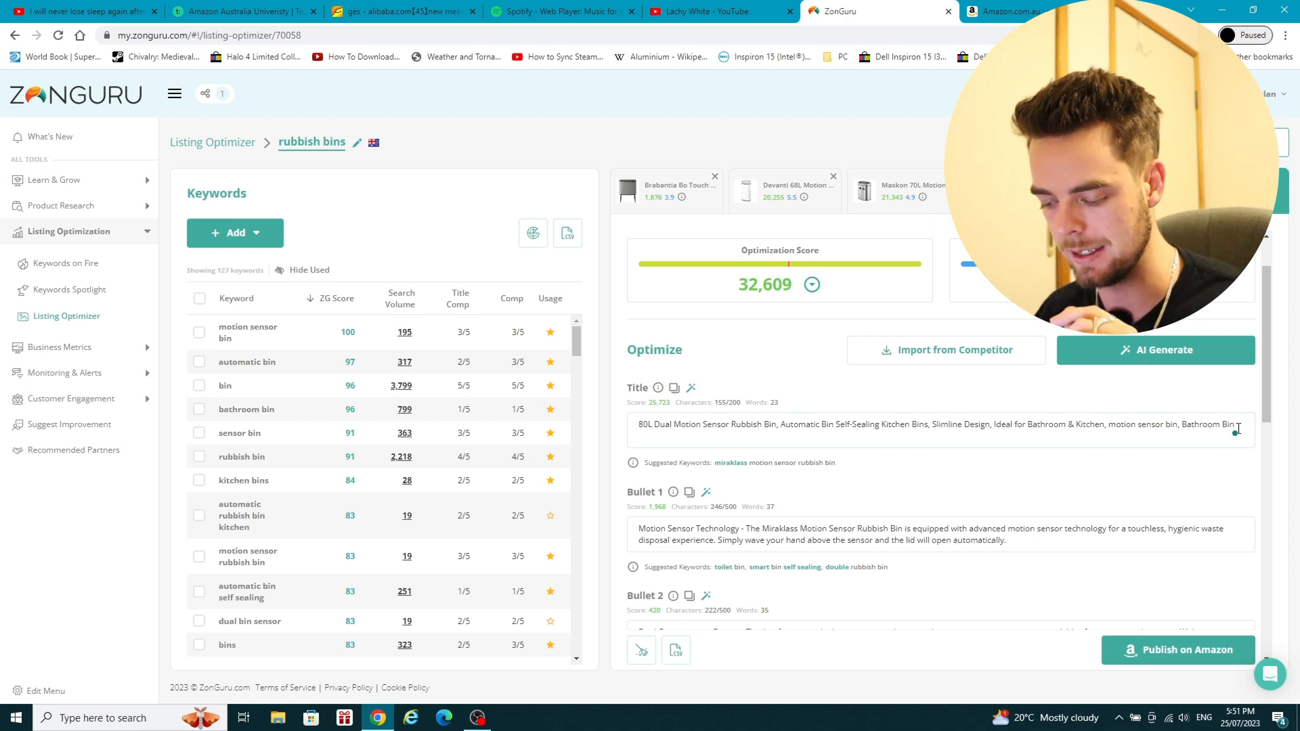
{"action": "type", "text": "Bathroom Bin, automatic"}
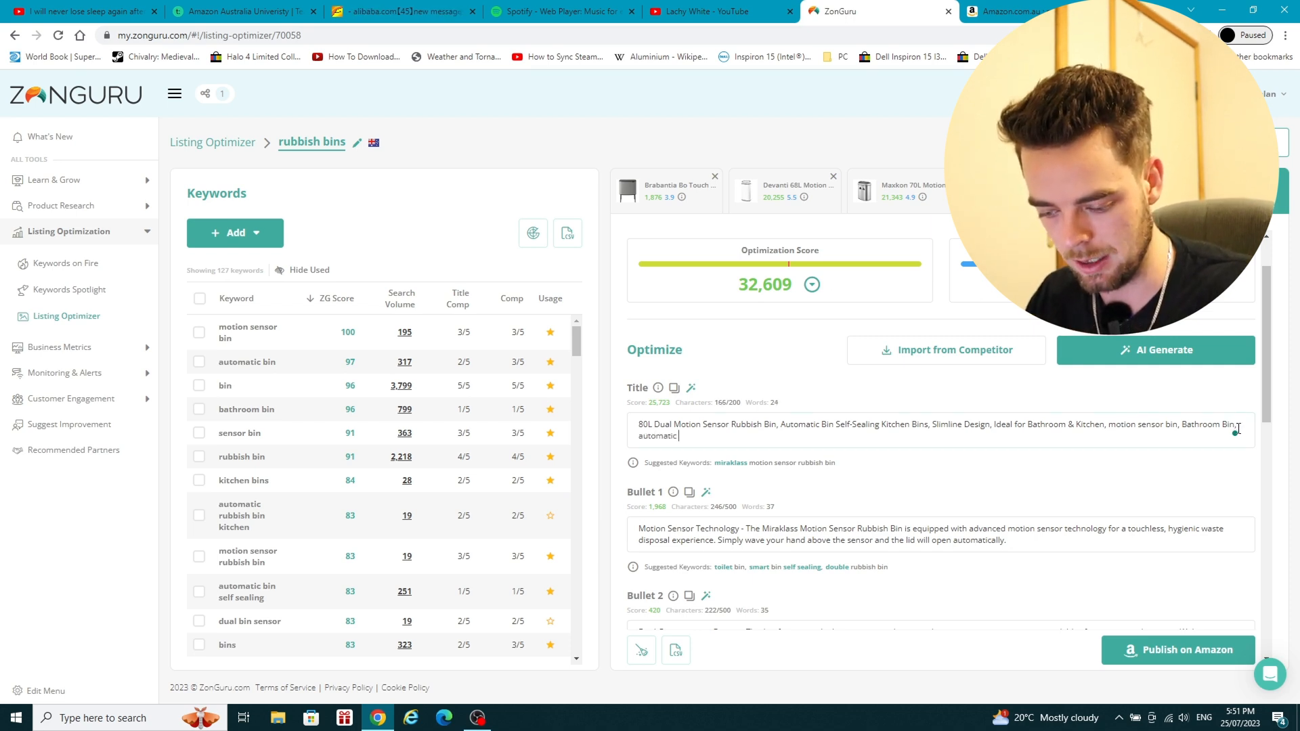
{"action": "type", "text": " rubbis"}
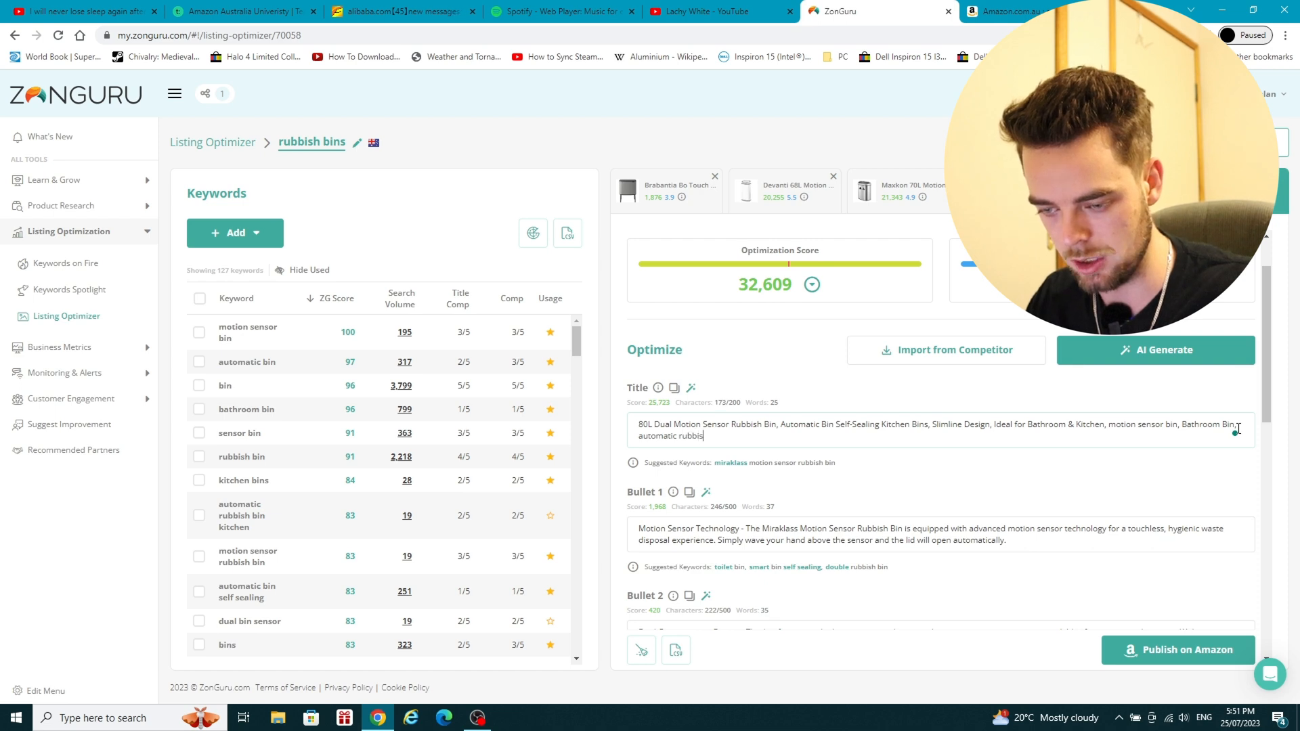
{"action": "type", "text": "h bin kitchen"}
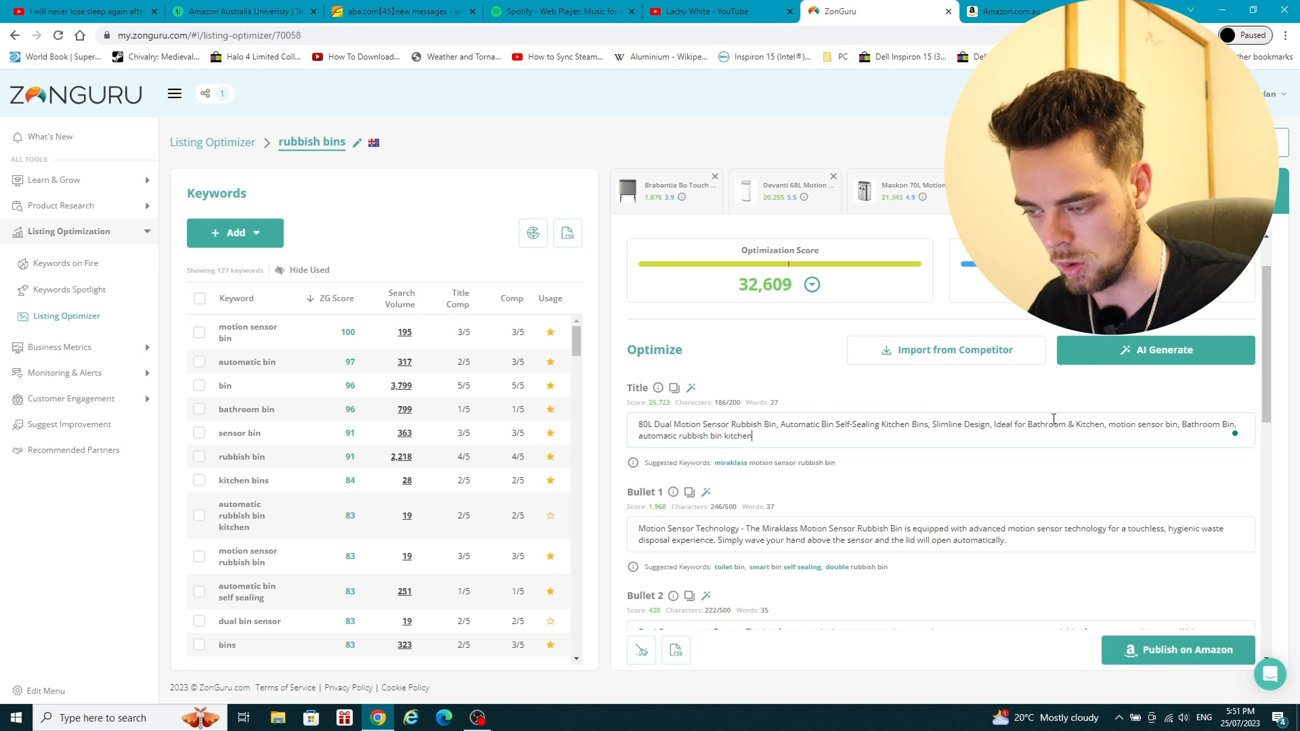
Capitalise the last title keyword as "Automatic Rubbish Bin Kitchen" and end it with a comma.
{"action": "left_click", "coordinate": [729, 435]}
{"action": "key", "text": "BackSpace"}
{"action": "type", "text": "K"}
{"action": "key", "text": "Left"}
{"action": "key", "text": "Left"}
{"action": "key", "text": "Left"}
{"action": "key", "text": "Left"}
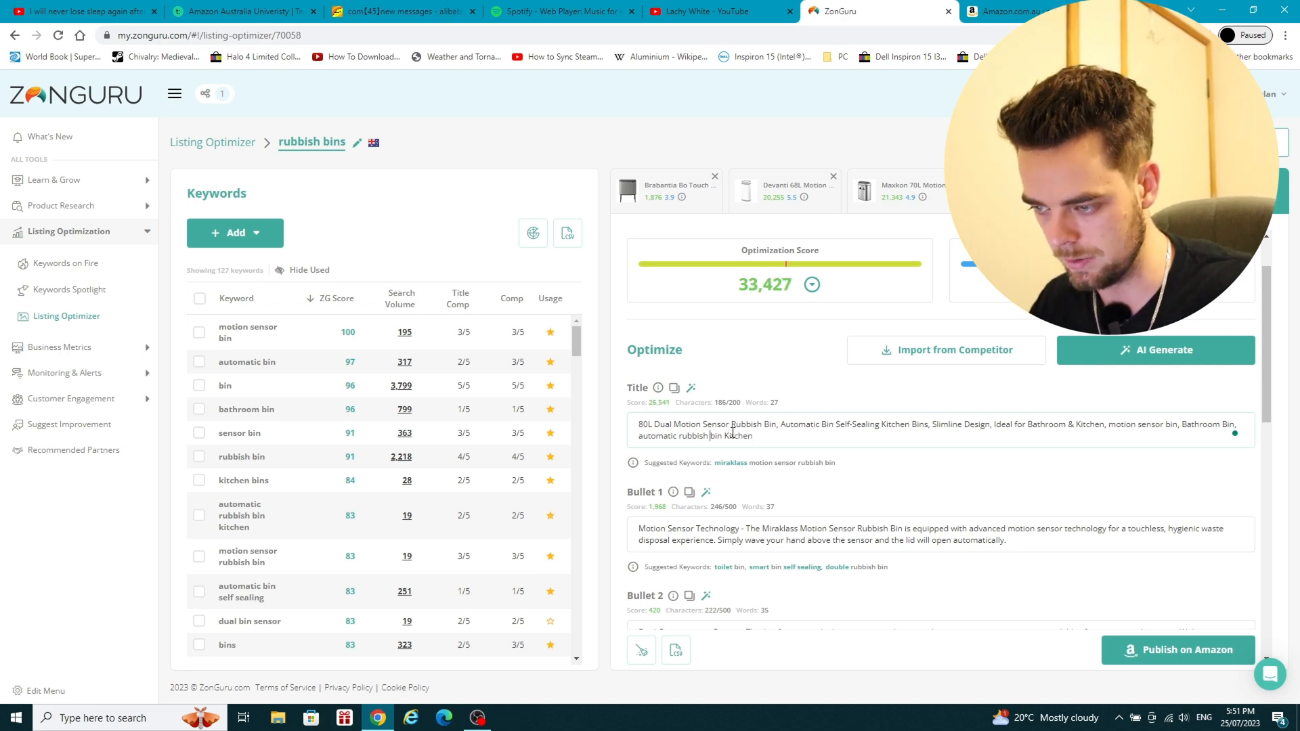
{"action": "key", "text": "Right"}
{"action": "key", "text": "BackSpace"}
{"action": "type", "text": "B"}
{"action": "key", "text": "Left"}
{"action": "key", "text": "Left"}
{"action": "key", "text": "Left"}
{"action": "key", "text": "Left"}
{"action": "key", "text": "Left"}
{"action": "key", "text": "Left"}
{"action": "key", "text": "Left"}
{"action": "key", "text": "Left"}
{"action": "key", "text": "BackSpace"}
{"action": "type", "text": "R"}
{"action": "key", "text": "Left"}
{"action": "key", "text": "Left"}
{"action": "key", "text": "Left"}
{"action": "key", "text": "Left"}
{"action": "key", "text": "Left"}
{"action": "key", "text": "Left"}
{"action": "key", "text": "Left"}
{"action": "key", "text": "Left"}
{"action": "key", "text": "Left"}
{"action": "key", "text": "Left"}
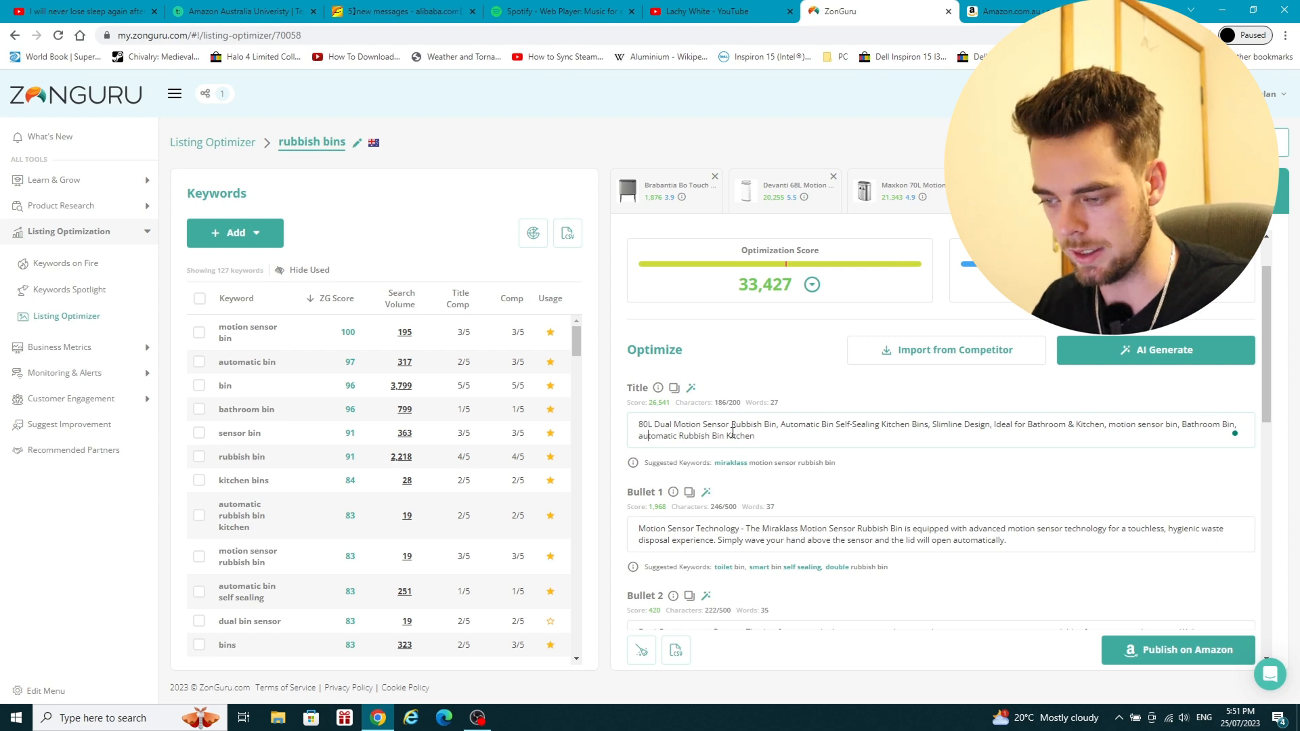
{"action": "key", "text": "BackSpace"}
{"action": "type", "text": "A"}
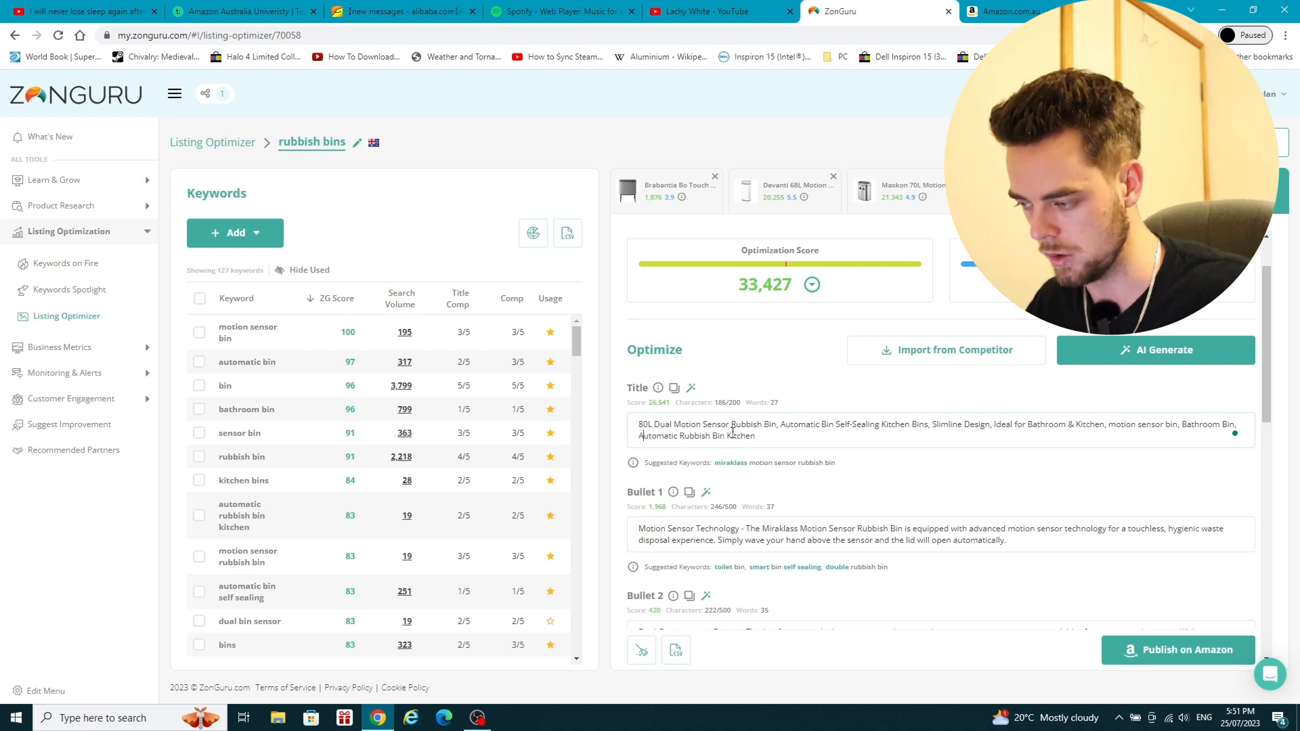
{"action": "left_click", "coordinate": [768, 445]}
{"action": "type", "text": ","}
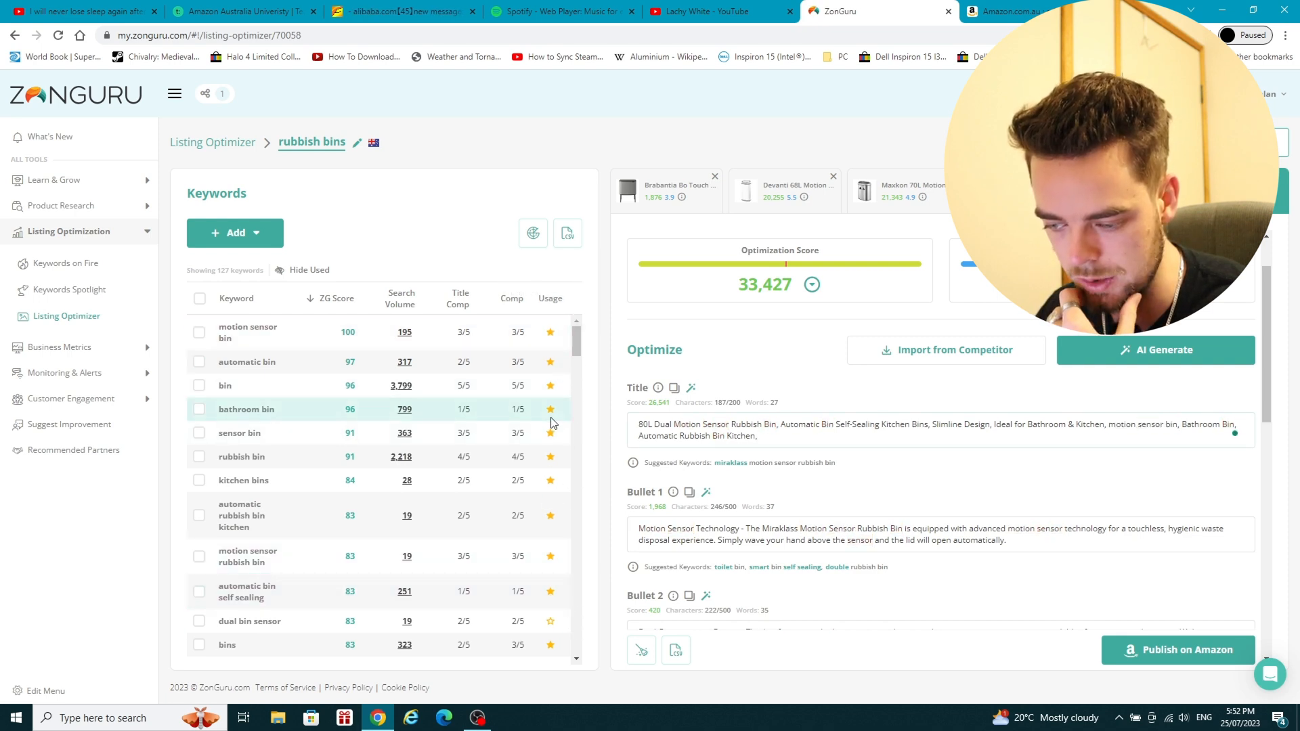
Check where the keyword "dual bin sensor" is used in the listing draft.
{"action": "scroll", "coordinate": [525, 448], "scroll_direction": "down", "scroll_amount": 1}
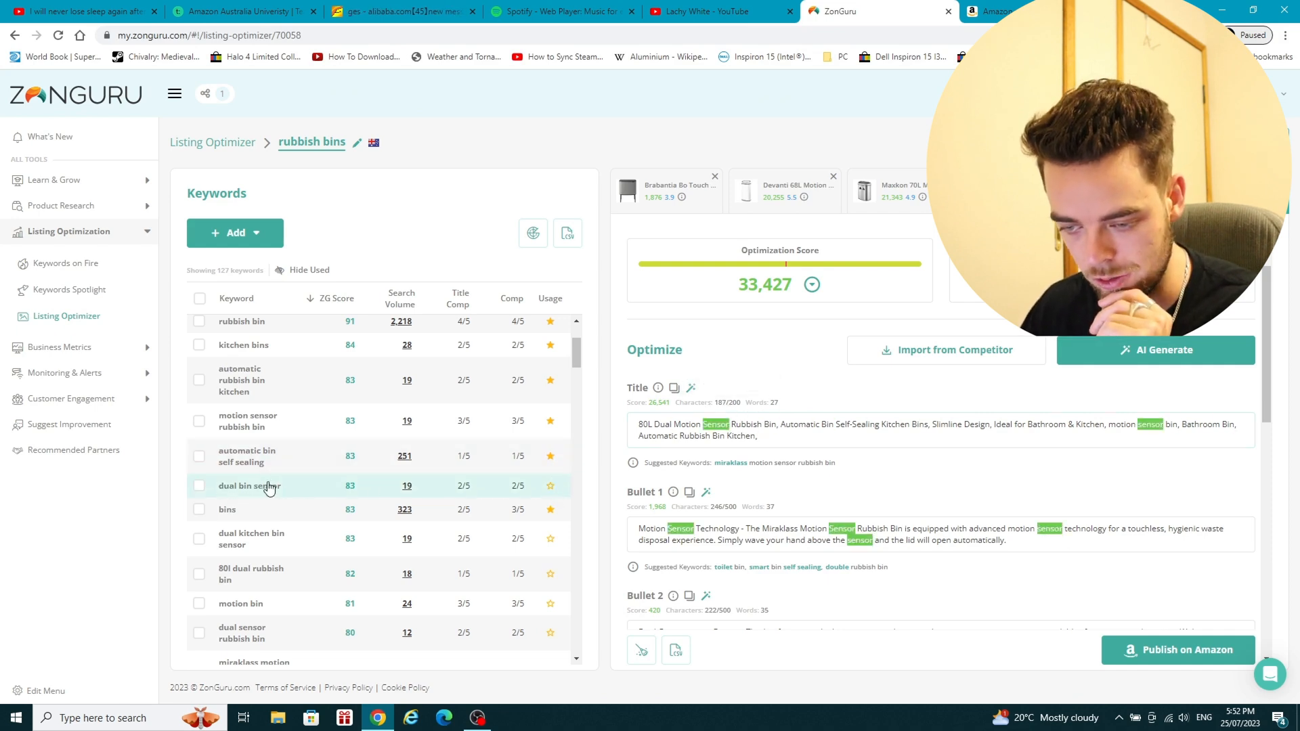
{"action": "mouse_move", "coordinate": [554, 493]}
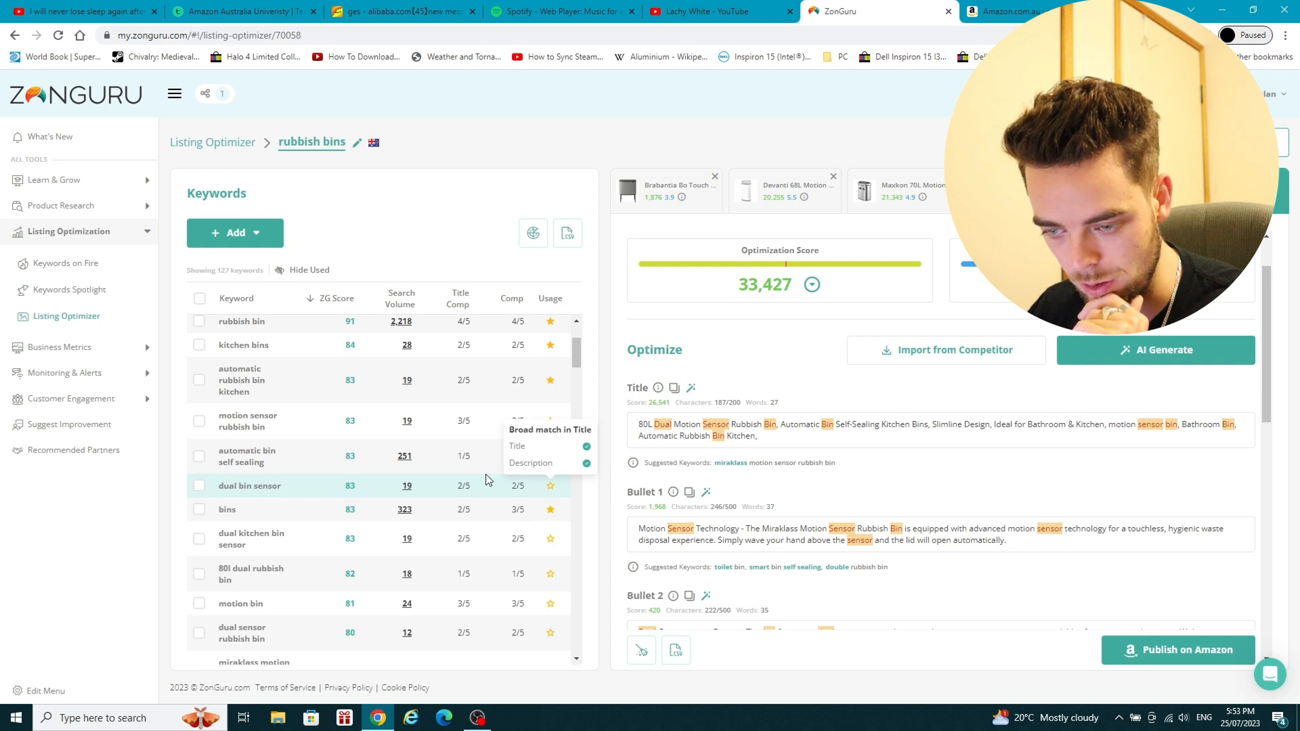
{"action": "mouse_move", "coordinate": [551, 424]}
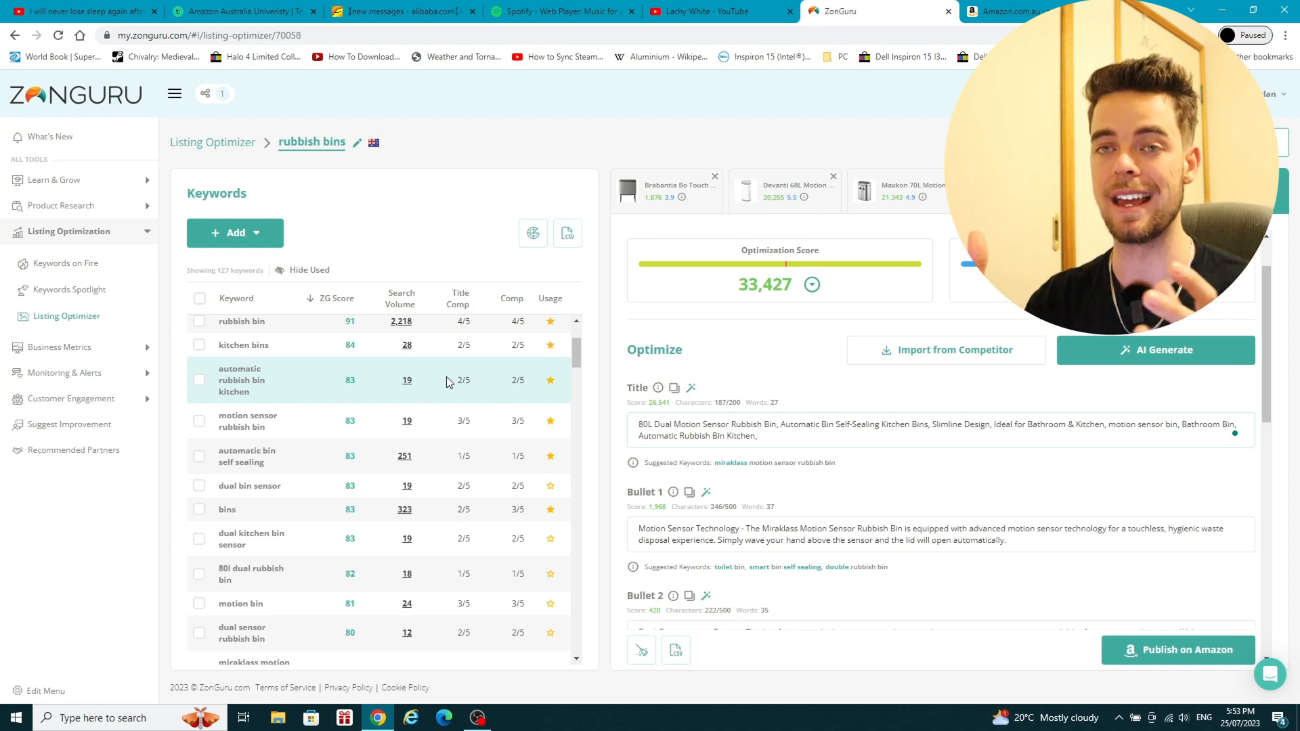
{"action": "scroll", "coordinate": [446, 380], "scroll_direction": "up", "scroll_amount": 2}
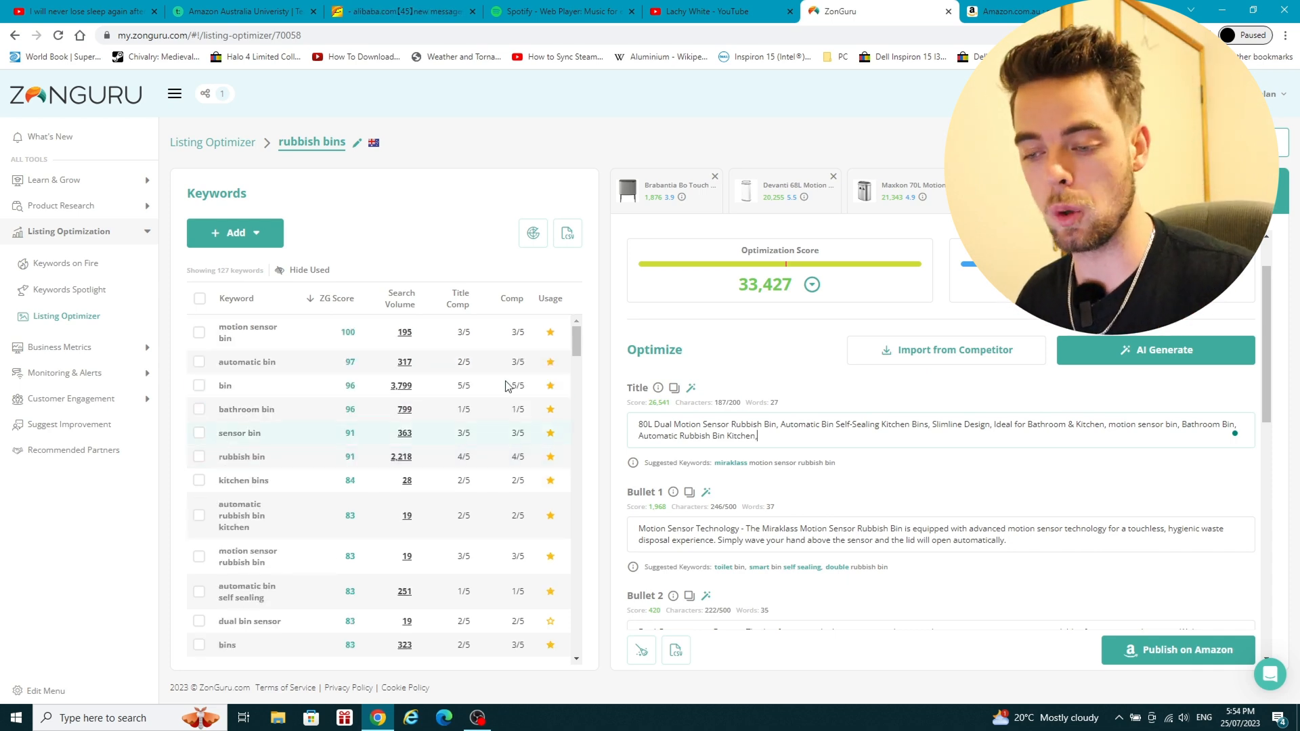
Sort the keywords by search volume and delete "kitchen storage organisation" and "home storage organisation" from the list.
{"action": "left_click", "coordinate": [407, 297]}
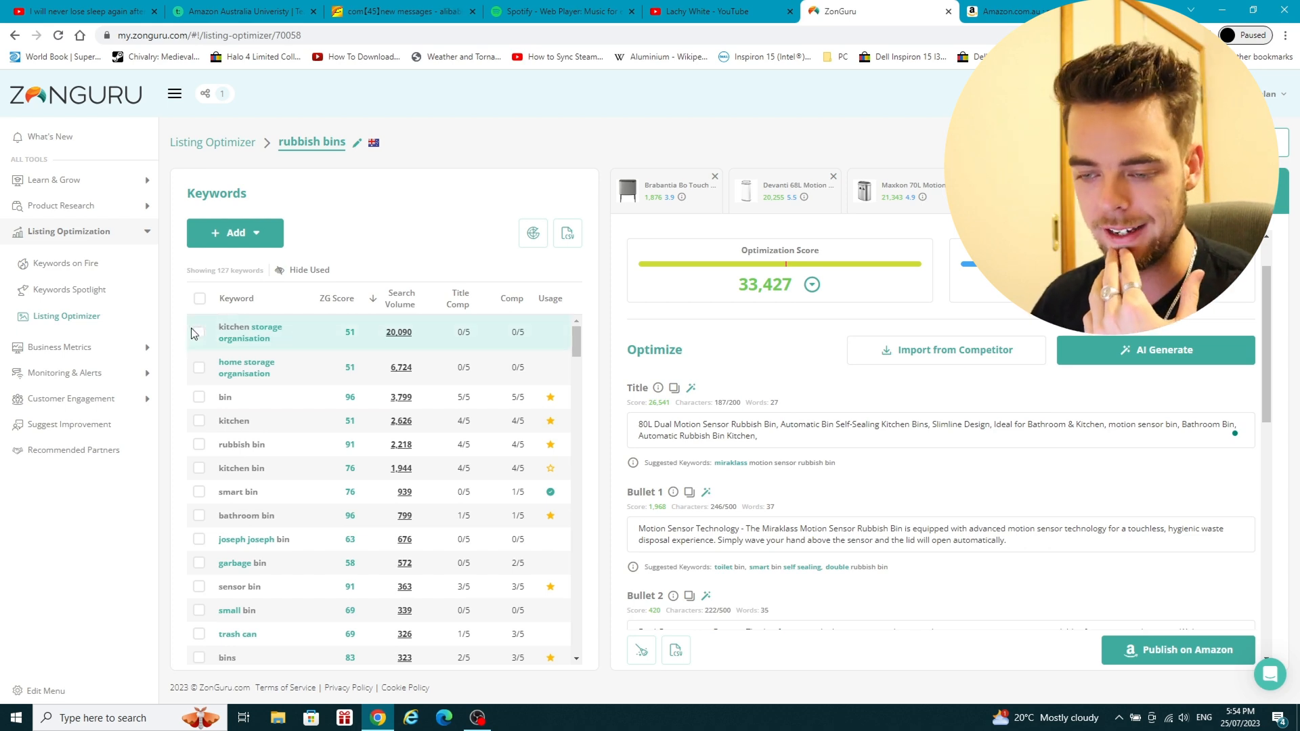
{"action": "left_click", "coordinate": [562, 270]}
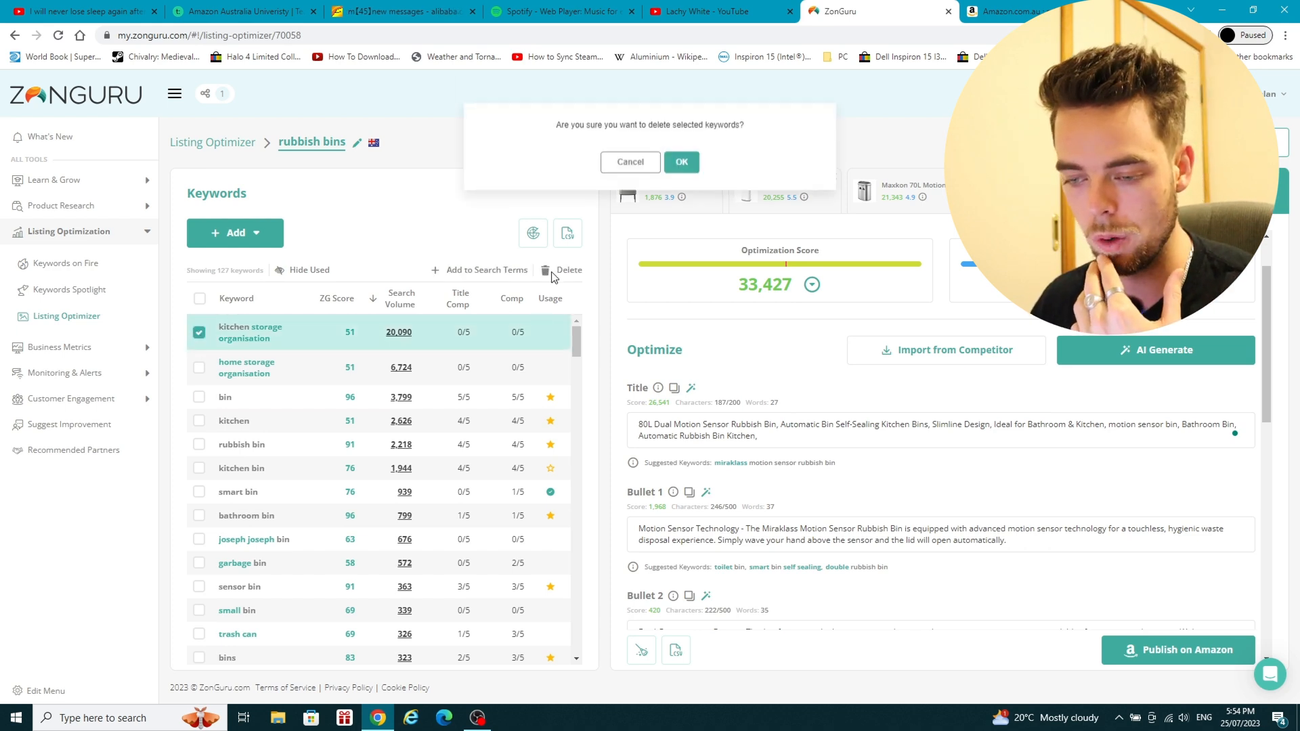
{"action": "left_click", "coordinate": [682, 164]}
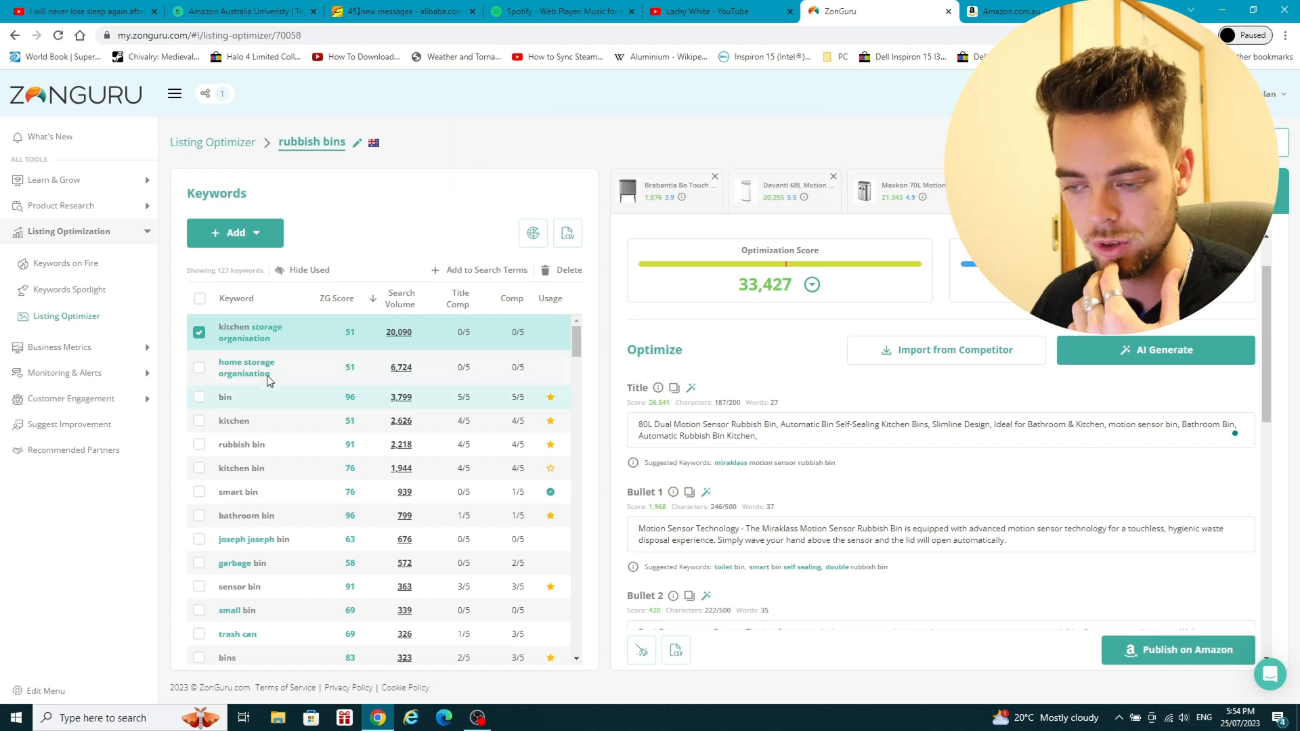
{"action": "left_click", "coordinate": [200, 371]}
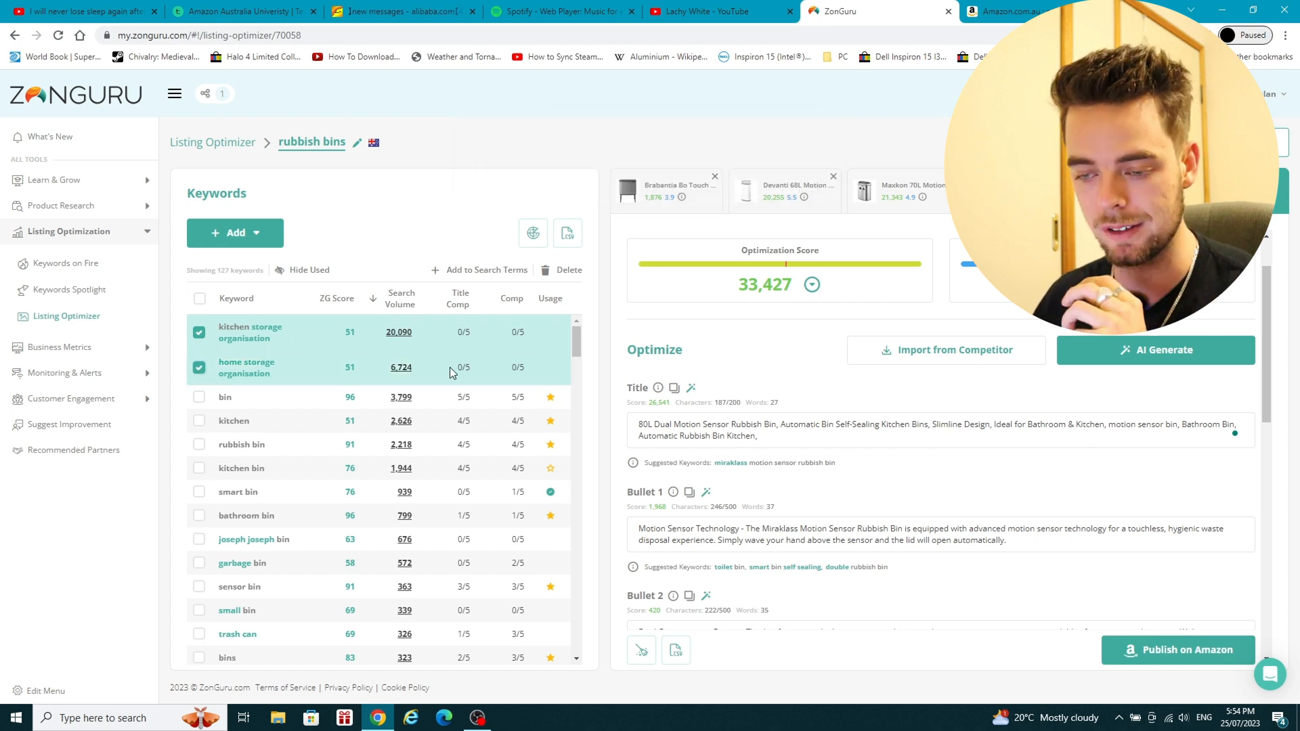
{"action": "left_click", "coordinate": [563, 271]}
{"action": "left_click", "coordinate": [681, 175]}
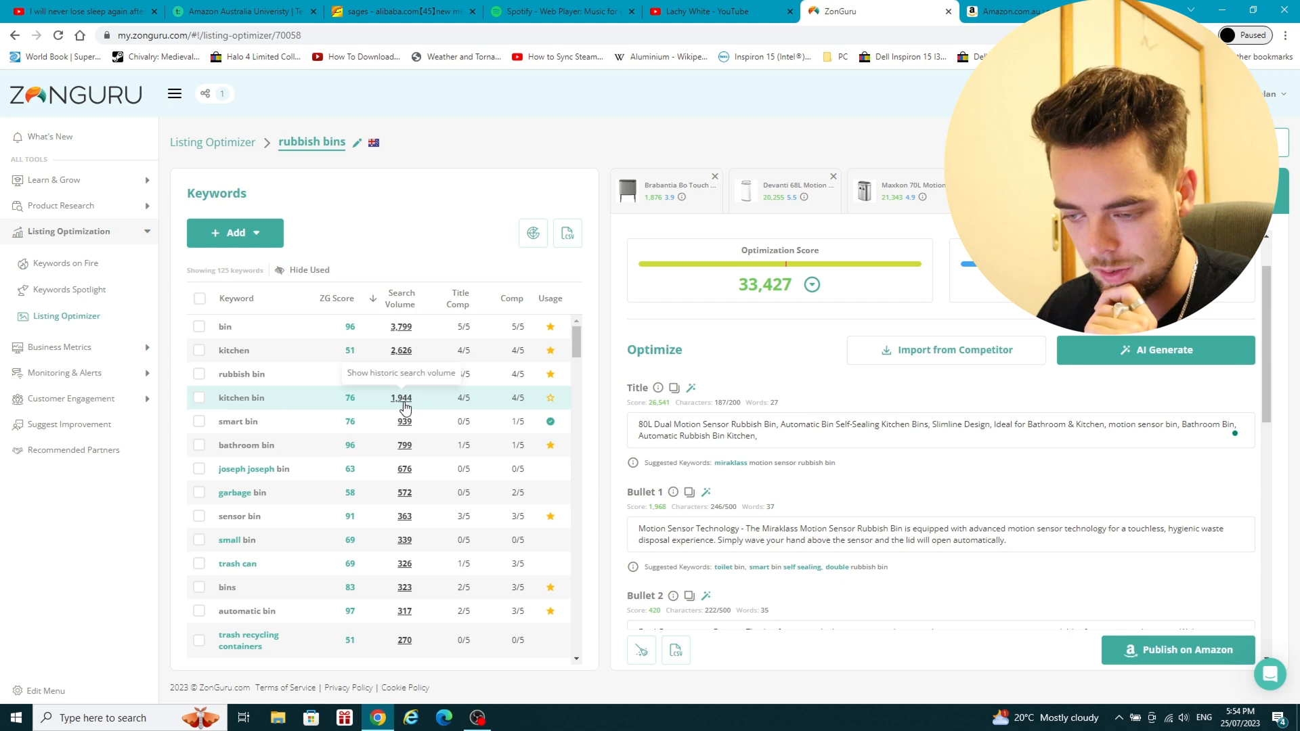
Check the usage of "kitchen bin" and append "smart bin," to the end of the title.
{"action": "mouse_move", "coordinate": [551, 406]}
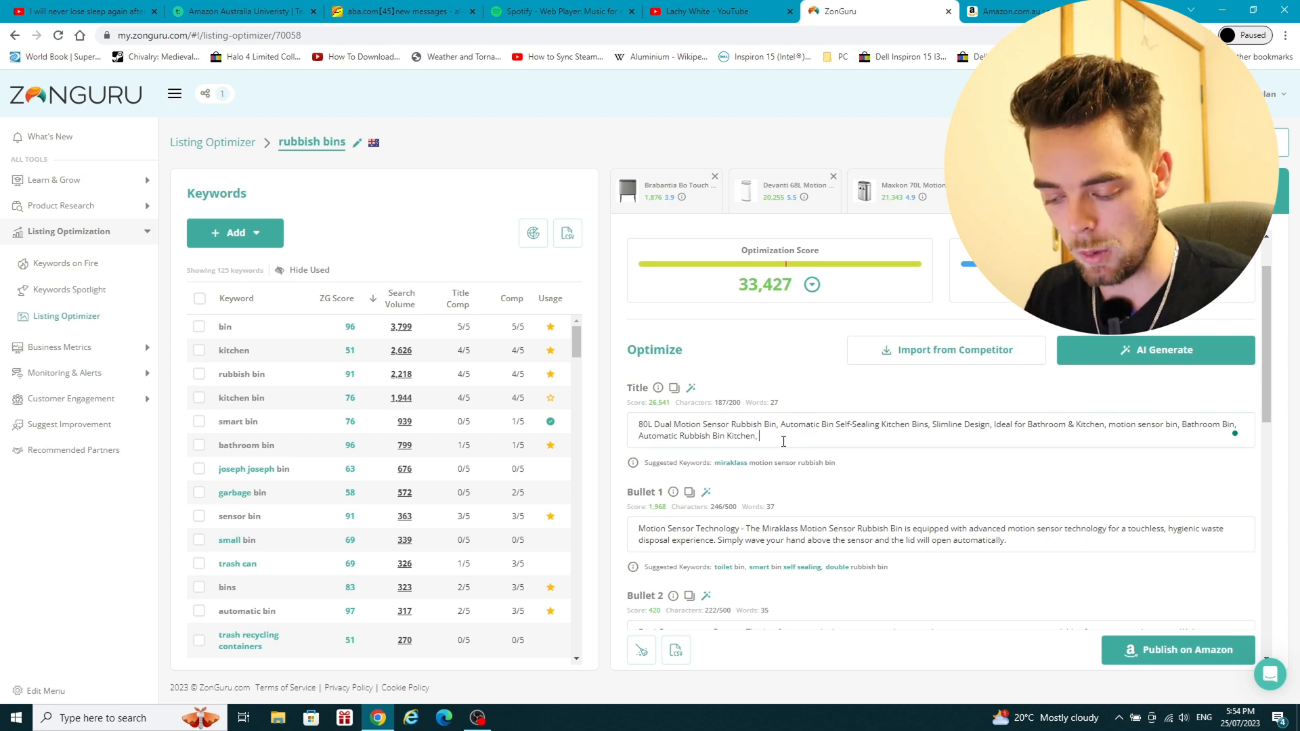
{"action": "type", "text": "bin,"}
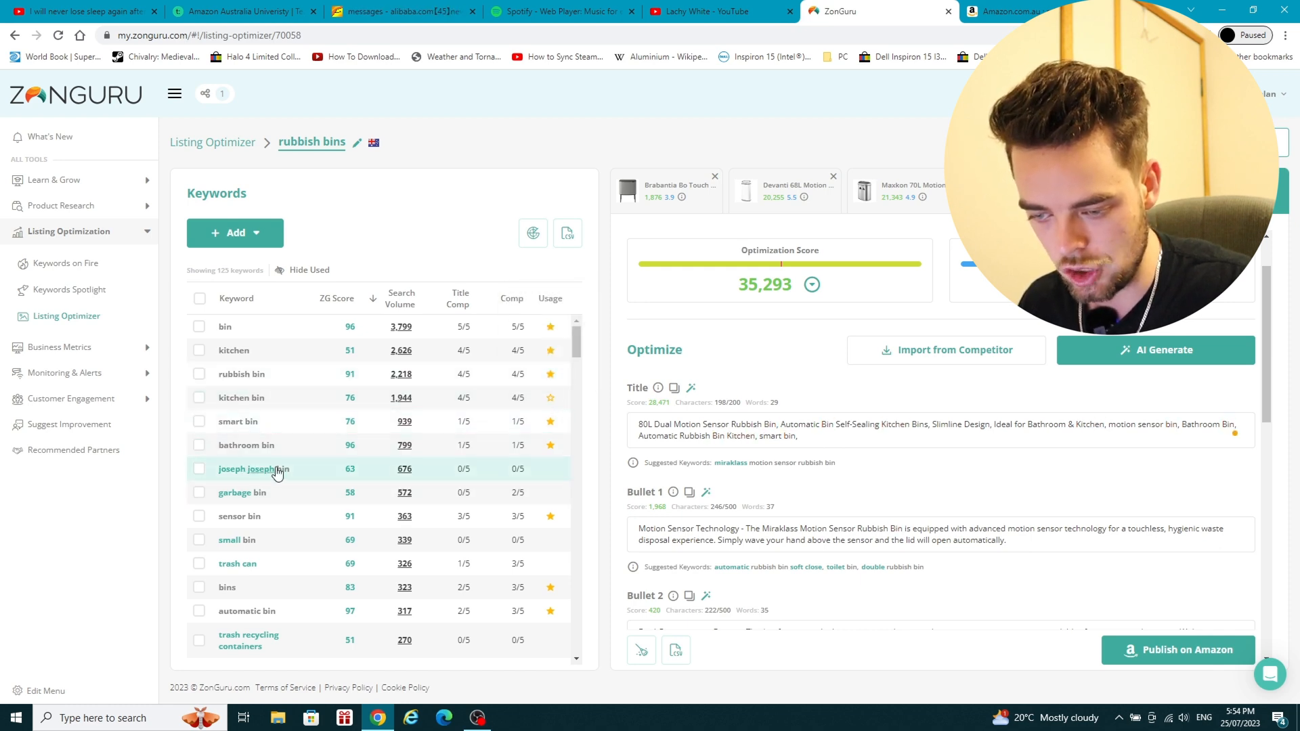
Delete the keyword "joseph joseph bin" from the keyword list.
{"action": "left_click", "coordinate": [200, 469]}
{"action": "left_click", "coordinate": [566, 271]}
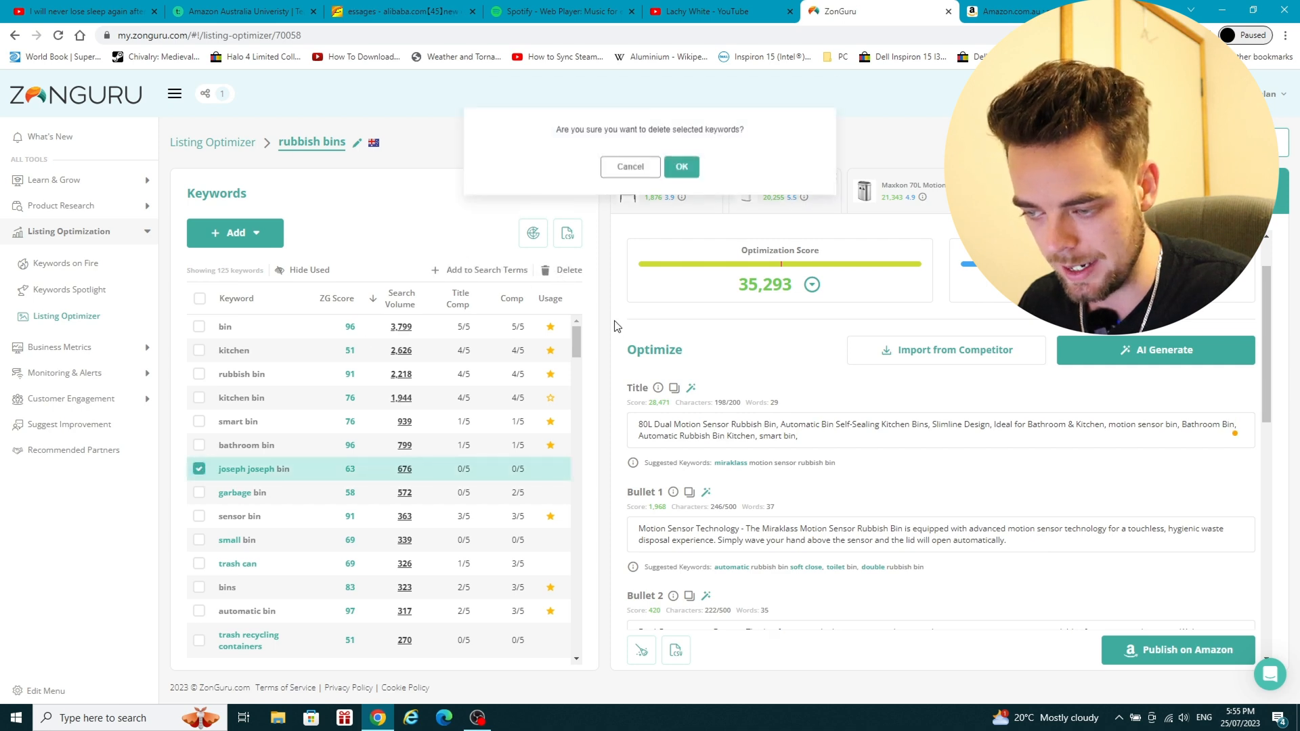
{"action": "left_click", "coordinate": [678, 176]}
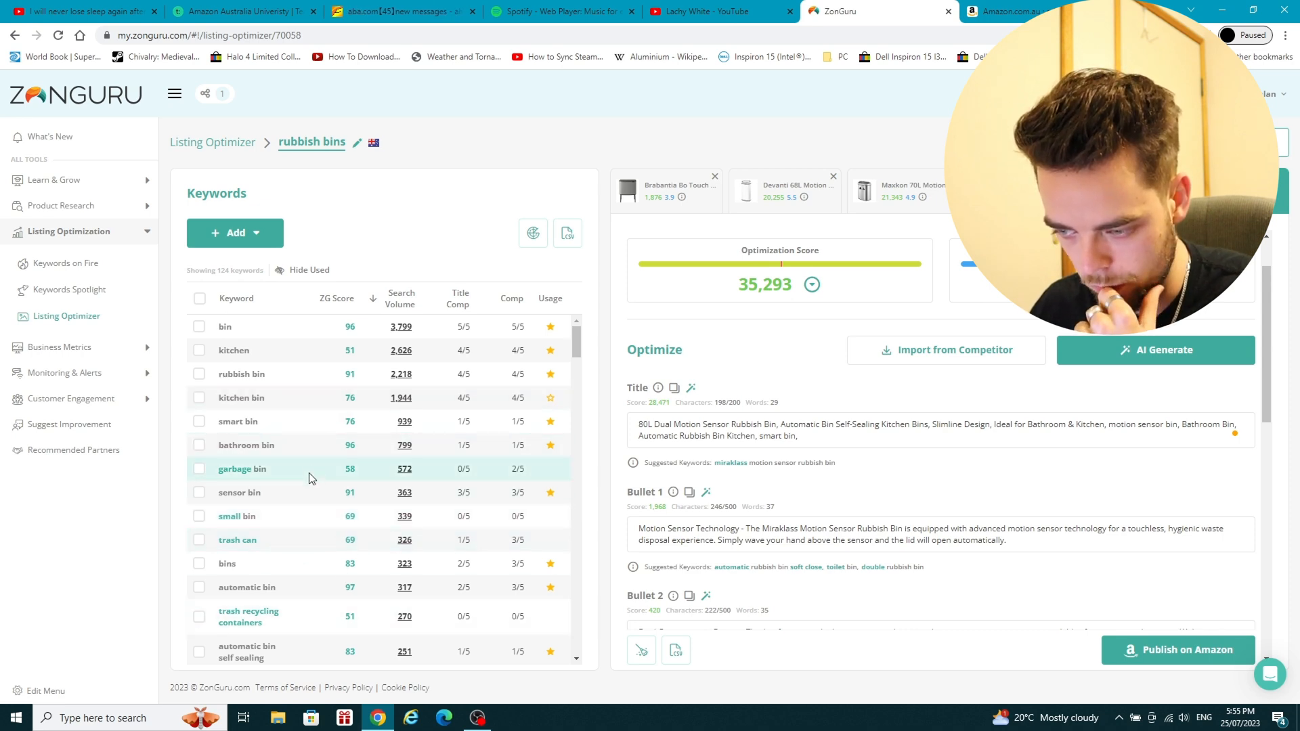
Check the usage of "kitchen bin" and insert "Bin" after "Ideal for Bathroom & Kitchen" in the title.
{"action": "mouse_move", "coordinate": [243, 406]}
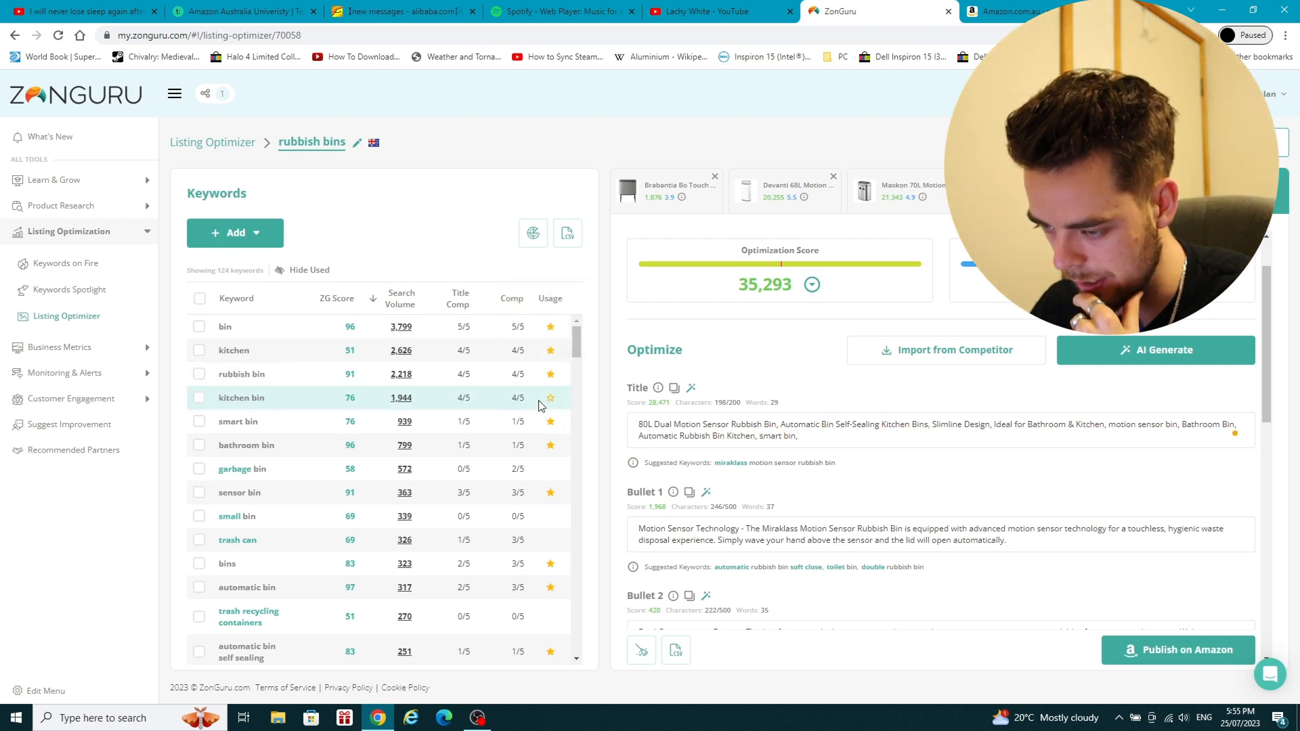
{"action": "mouse_move", "coordinate": [552, 405]}
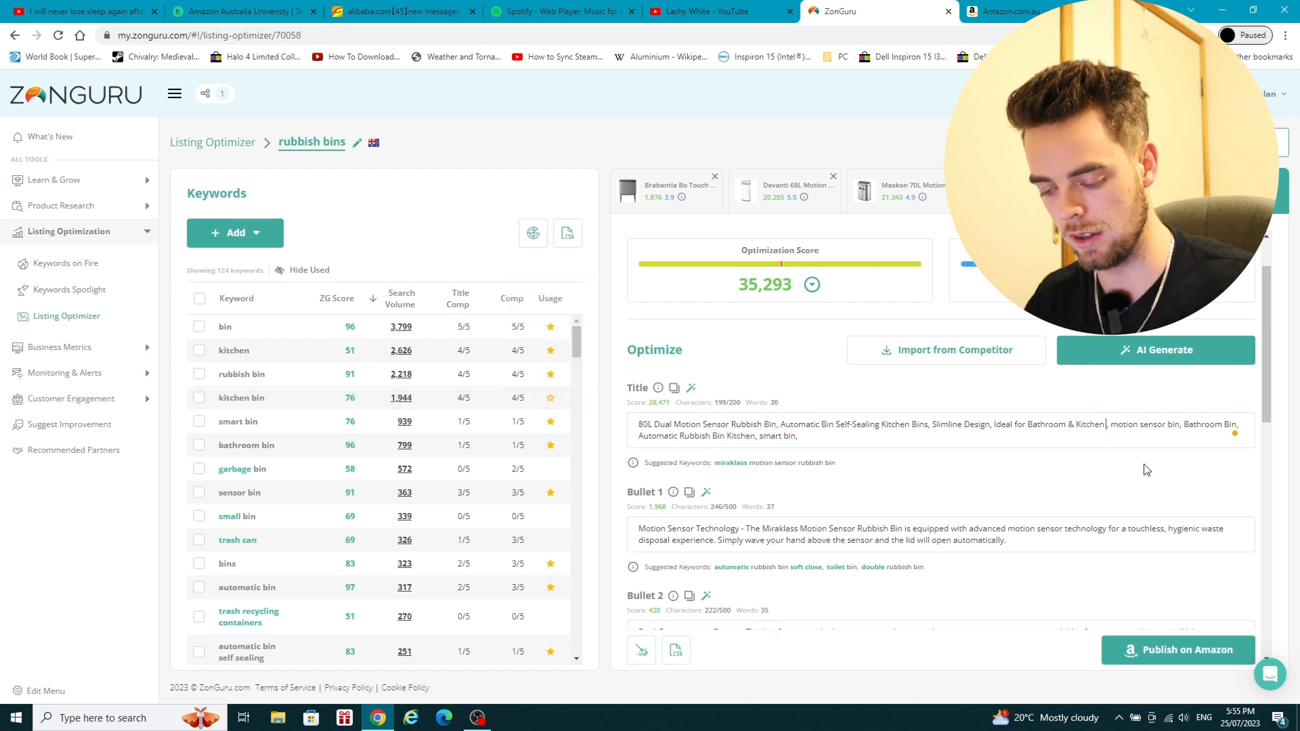
{"action": "type", "text": "Bin"}
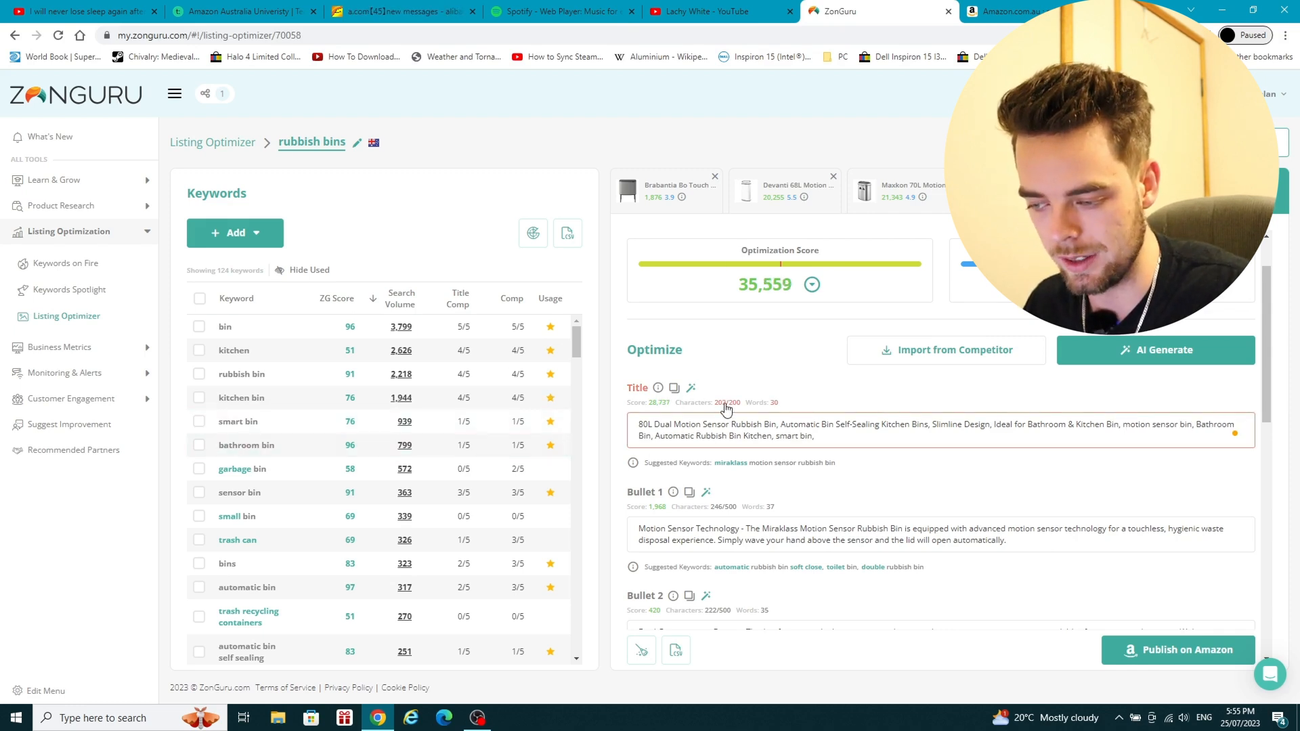
Capitalise "Smart Bin" and "Motion Sensor Bin" in the title and remove the comma after each.
{"action": "left_click", "coordinate": [831, 440]}
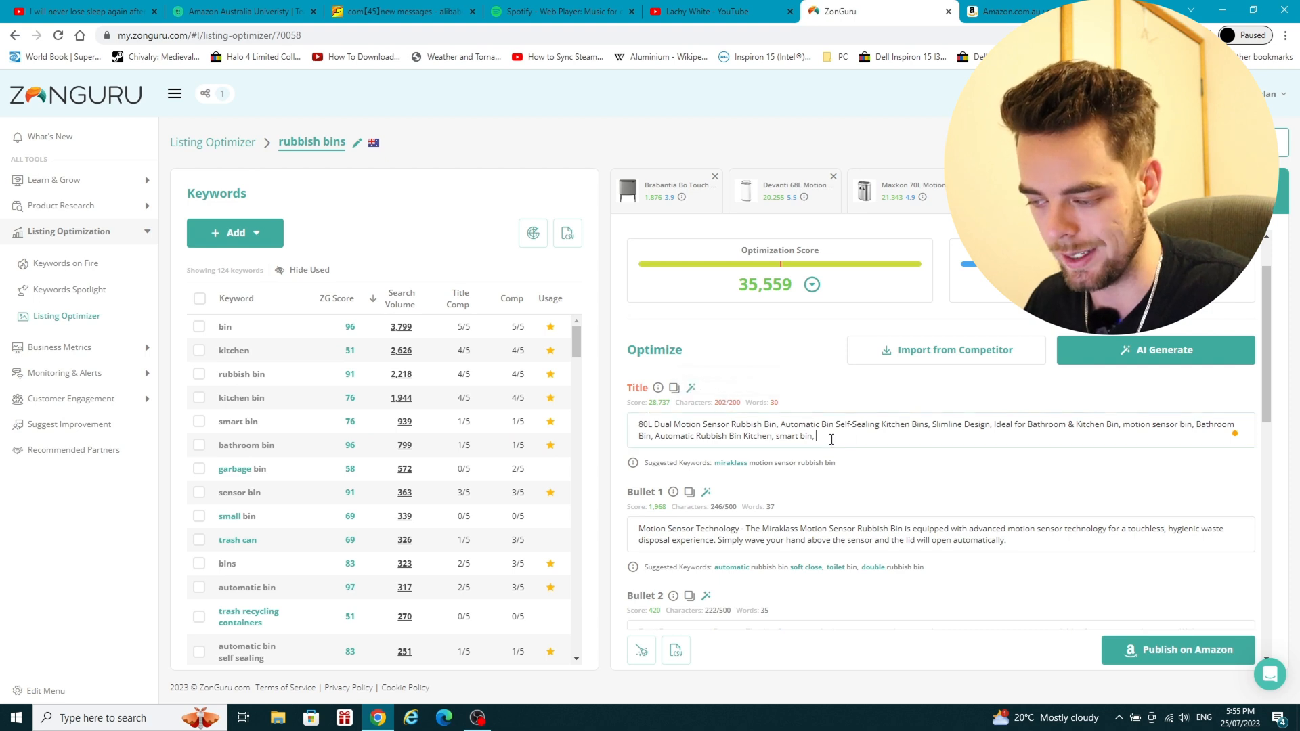
{"action": "key", "text": "BackSpace"}
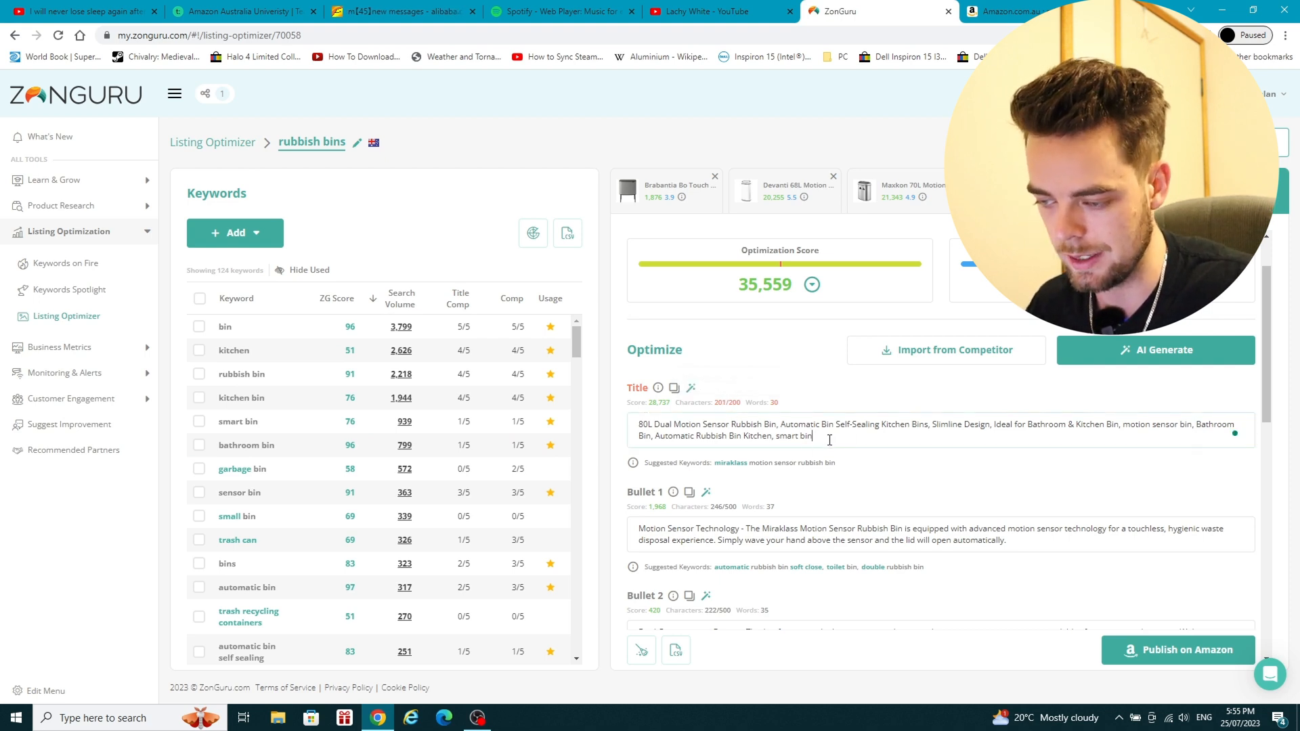
{"action": "left_click", "coordinate": [883, 485]}
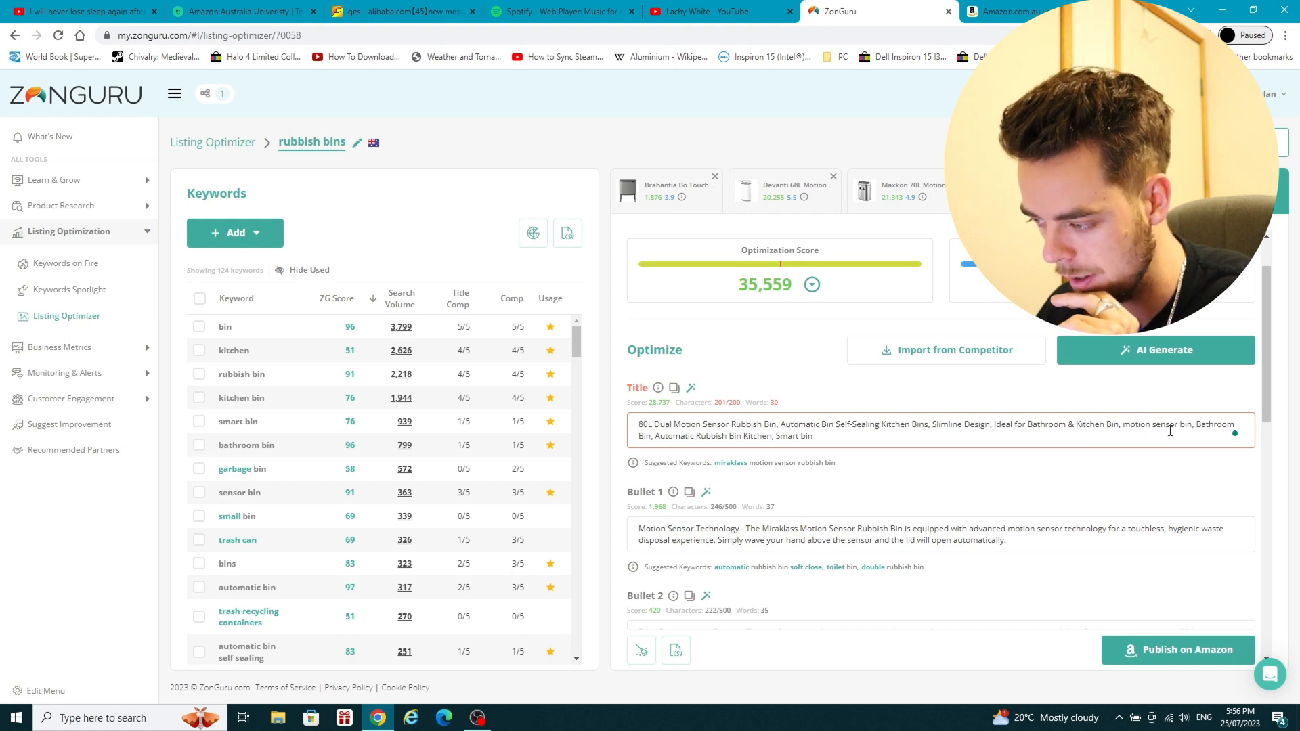
{"action": "left_click", "coordinate": [1130, 424]}
{"action": "key", "text": "BackSpace"}
{"action": "type", "text": "M"}
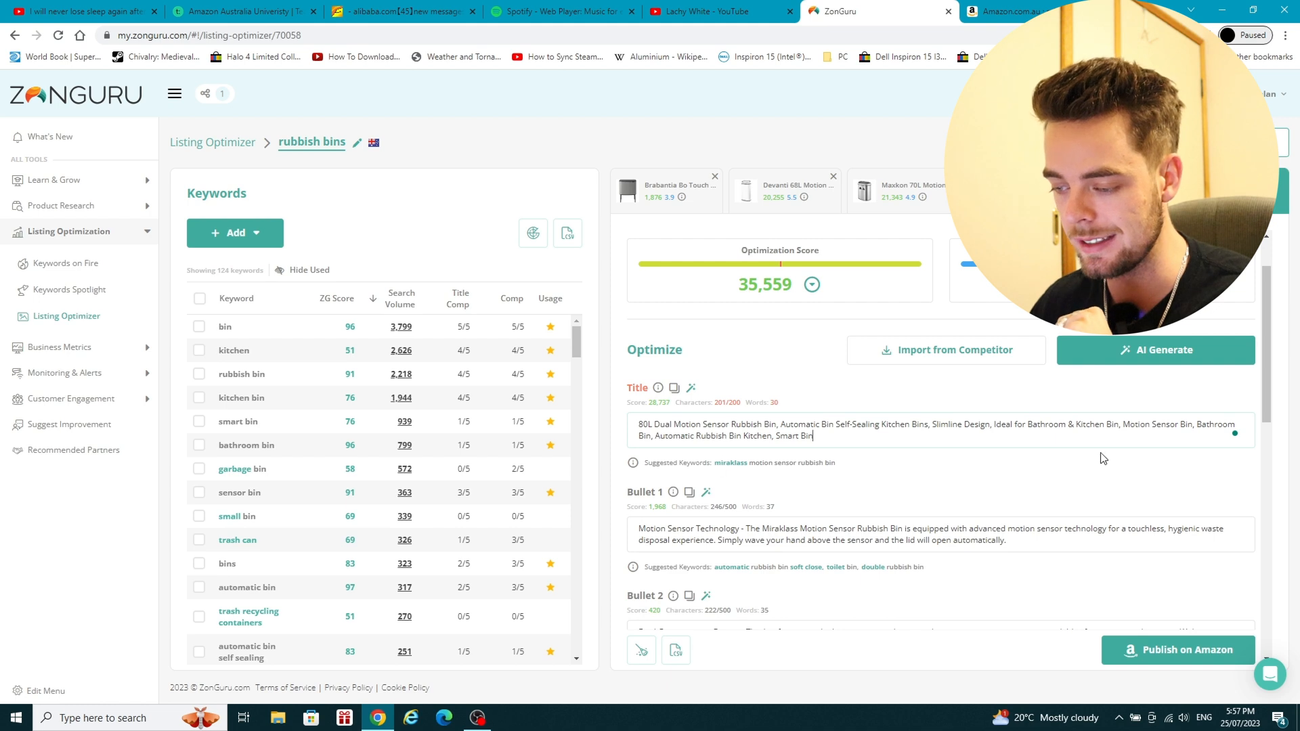
{"action": "left_click", "coordinate": [1195, 423]}
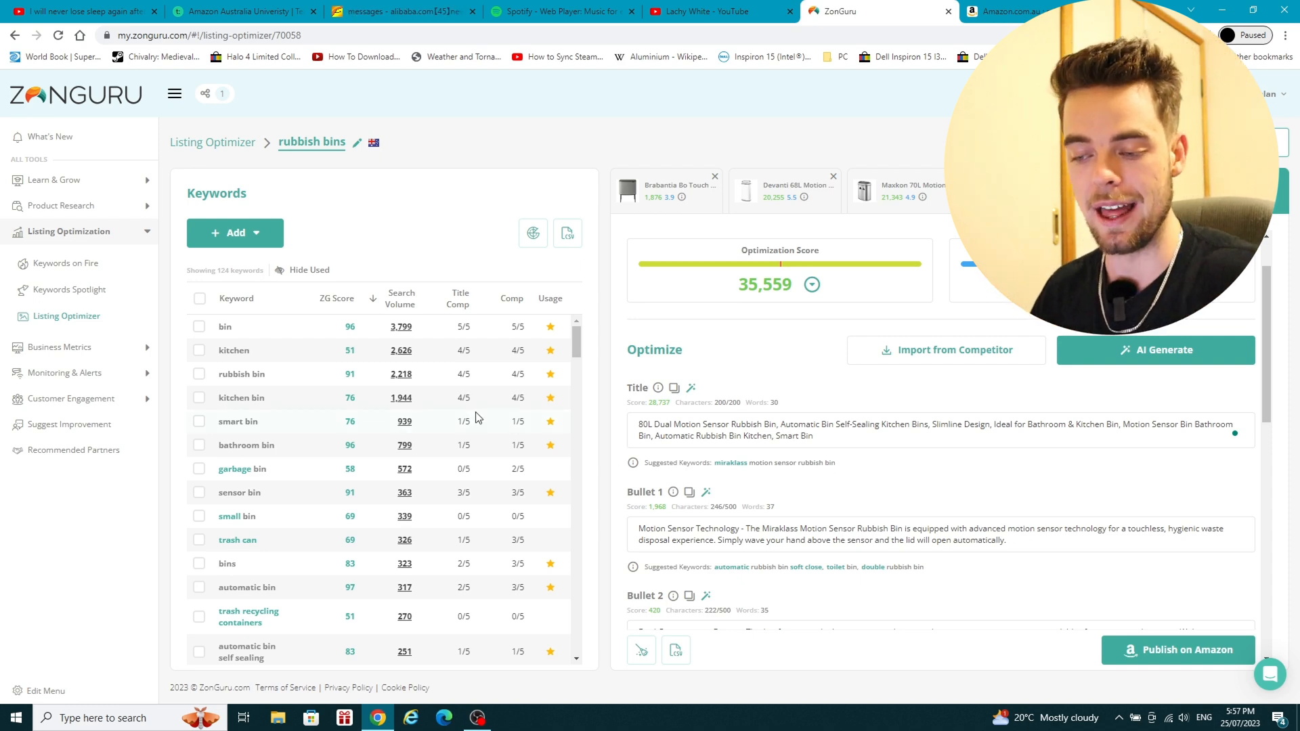
Review the usage of the keywords by search volume, and again with the list sorted by ZG Score.
{"action": "scroll", "coordinate": [539, 462], "scroll_direction": "down", "scroll_amount": 3}
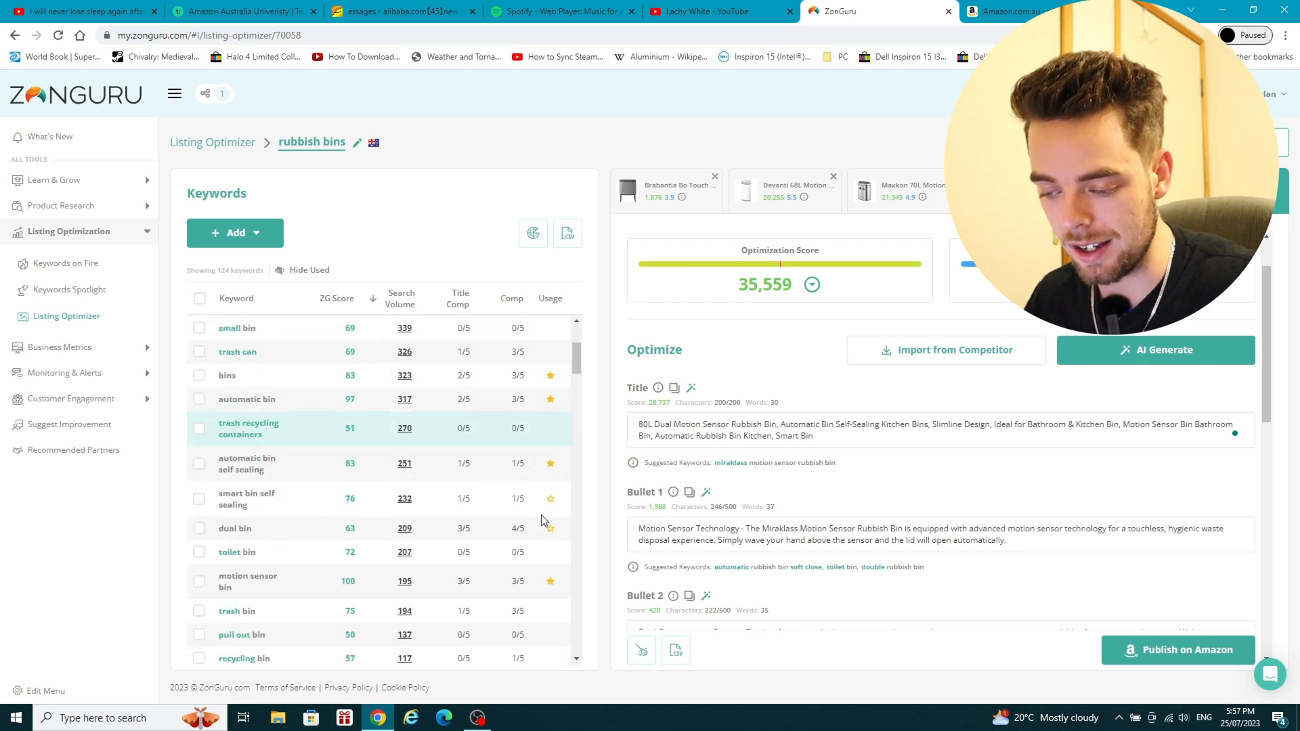
{"action": "scroll", "coordinate": [542, 514], "scroll_direction": "up", "scroll_amount": 3}
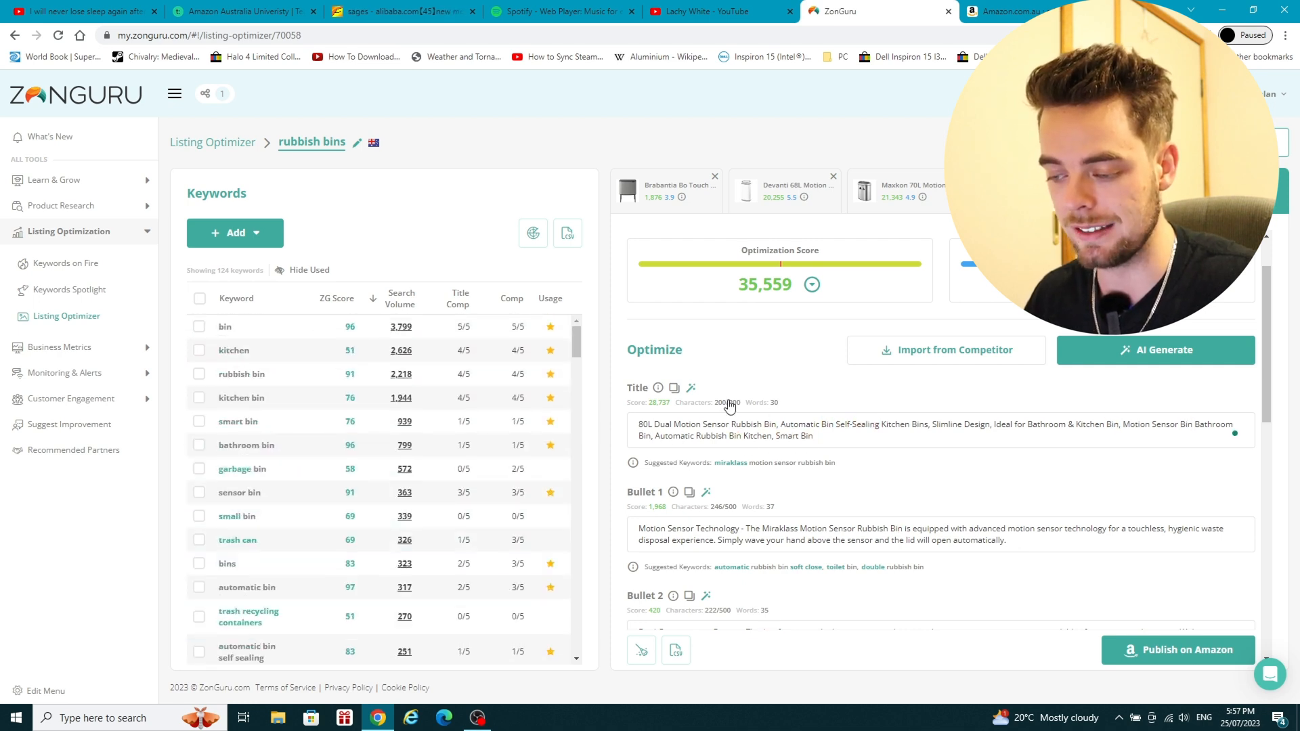
{"action": "left_click", "coordinate": [347, 302]}
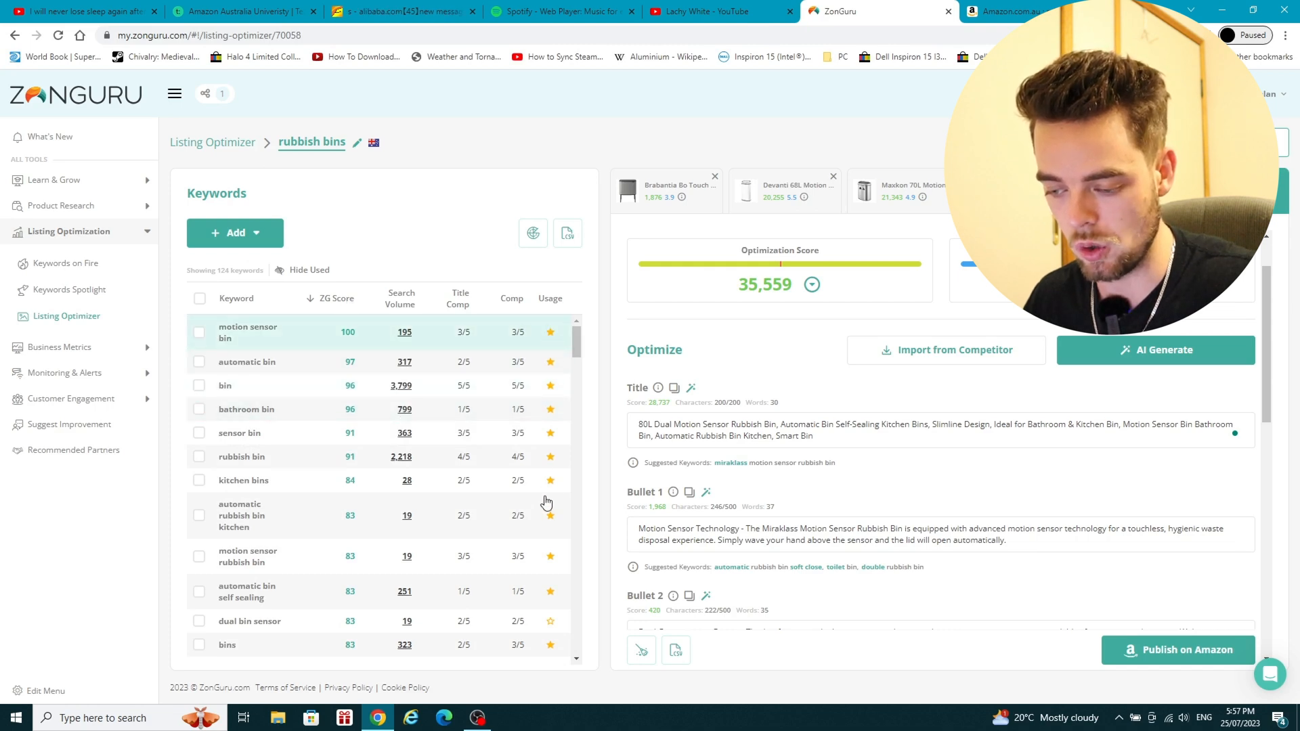
{"action": "scroll", "coordinate": [543, 516], "scroll_direction": "down", "scroll_amount": 3}
{"action": "scroll", "coordinate": [548, 596], "scroll_direction": "up", "scroll_amount": 3}
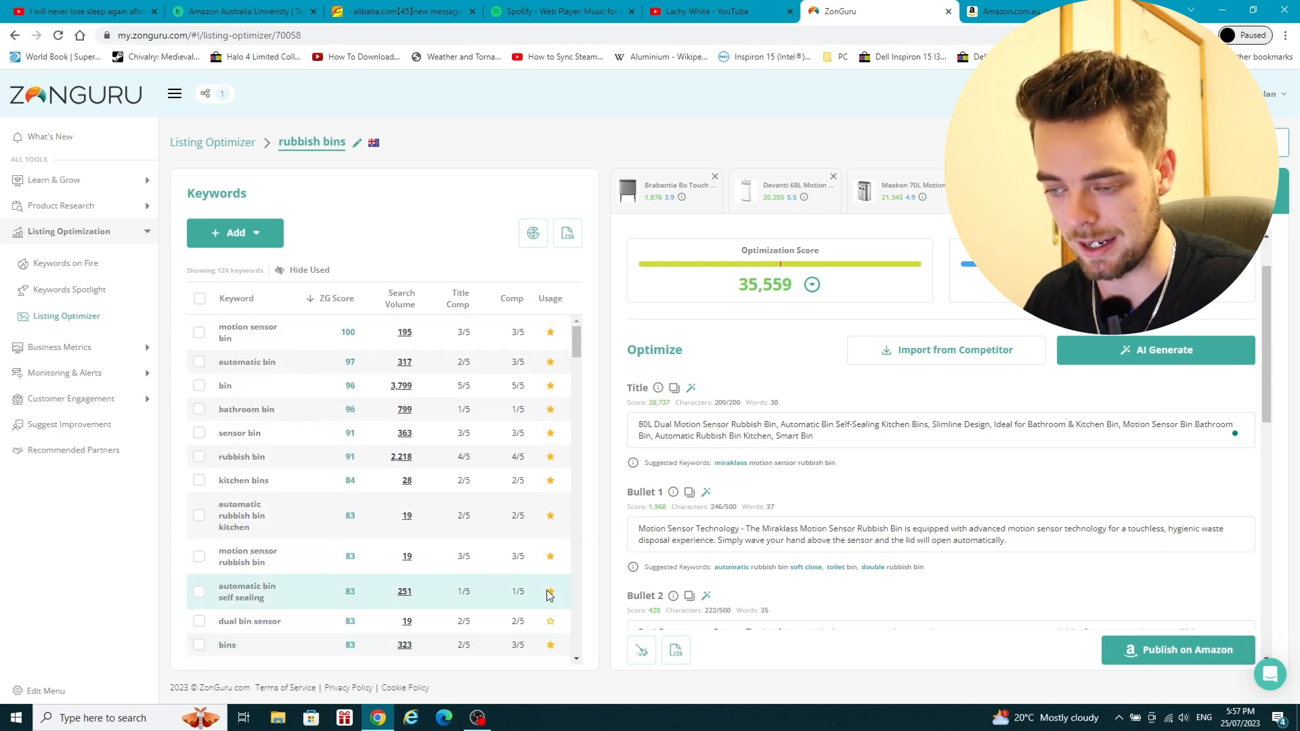
Sort the keywords by search volume and expand the optimization score breakdown to examine the draft's search volume coverage.
{"action": "left_click", "coordinate": [407, 304]}
{"action": "left_click", "coordinate": [812, 285]}
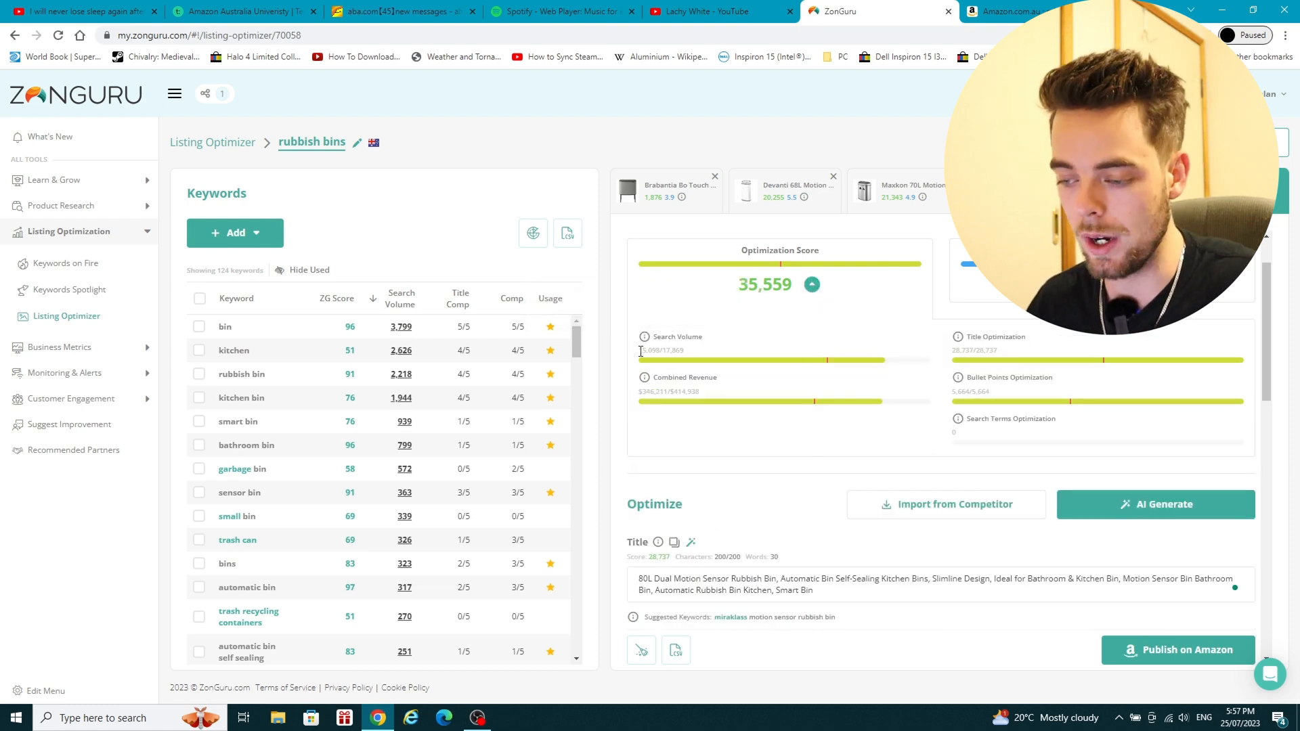
{"action": "left_click_drag", "start_coordinate": [640, 352], "coordinate": [689, 353]}
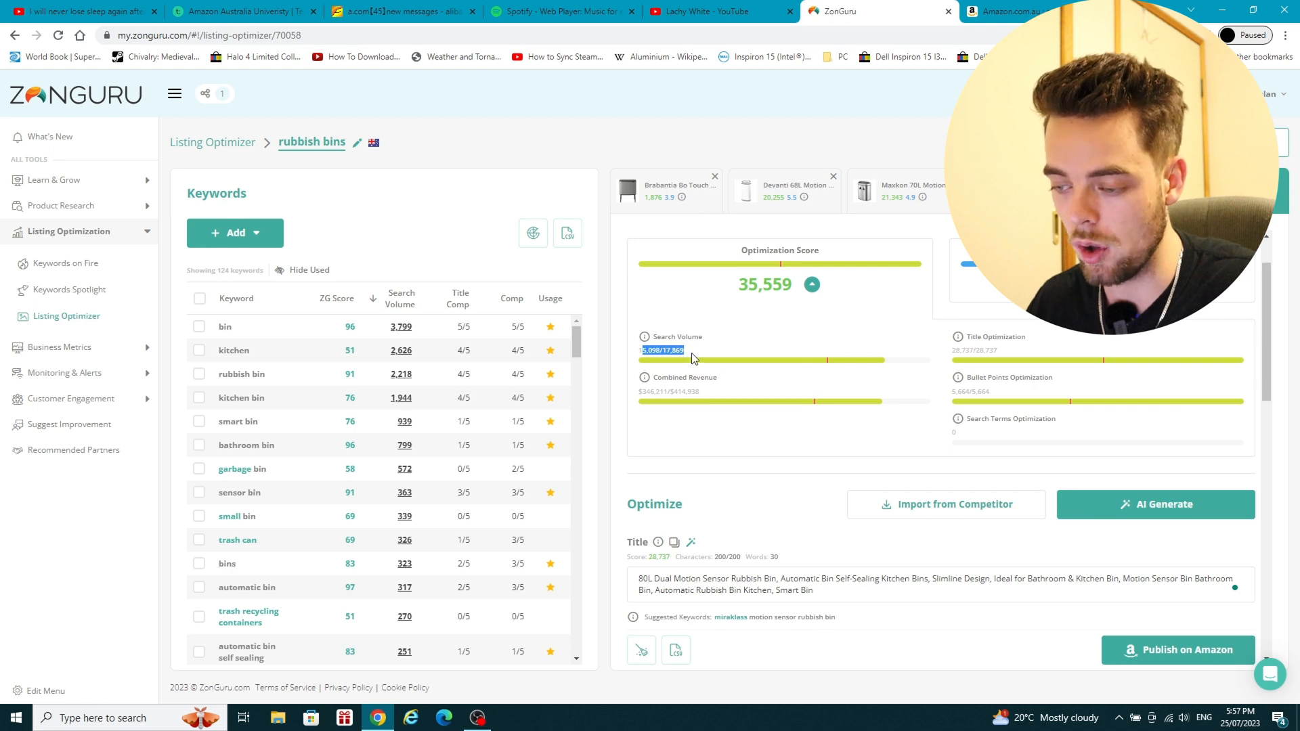
Examine search volume and combined revenue coverage in the optimization score breakdown, then swap it for the checklist of title, bullet point and picture requirements.
{"action": "left_click", "coordinate": [691, 357]}
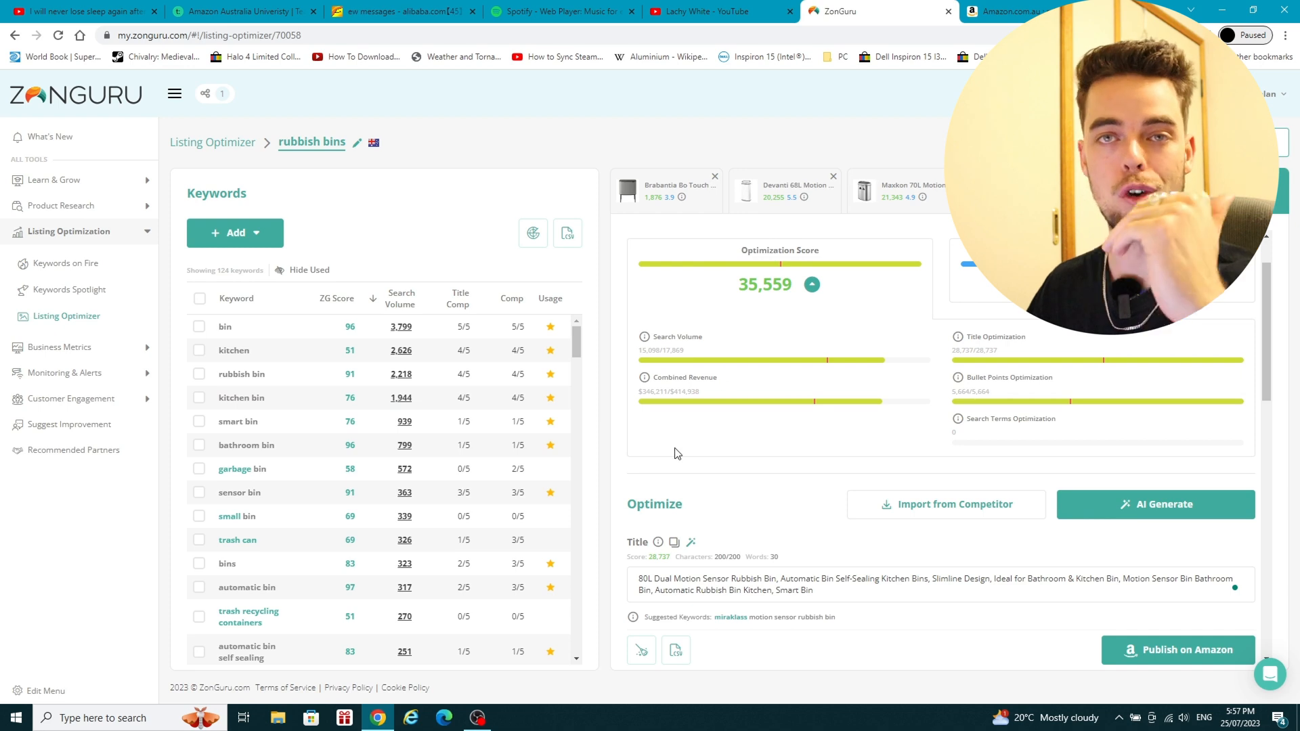
{"action": "left_click_drag", "start_coordinate": [641, 350], "coordinate": [703, 354]}
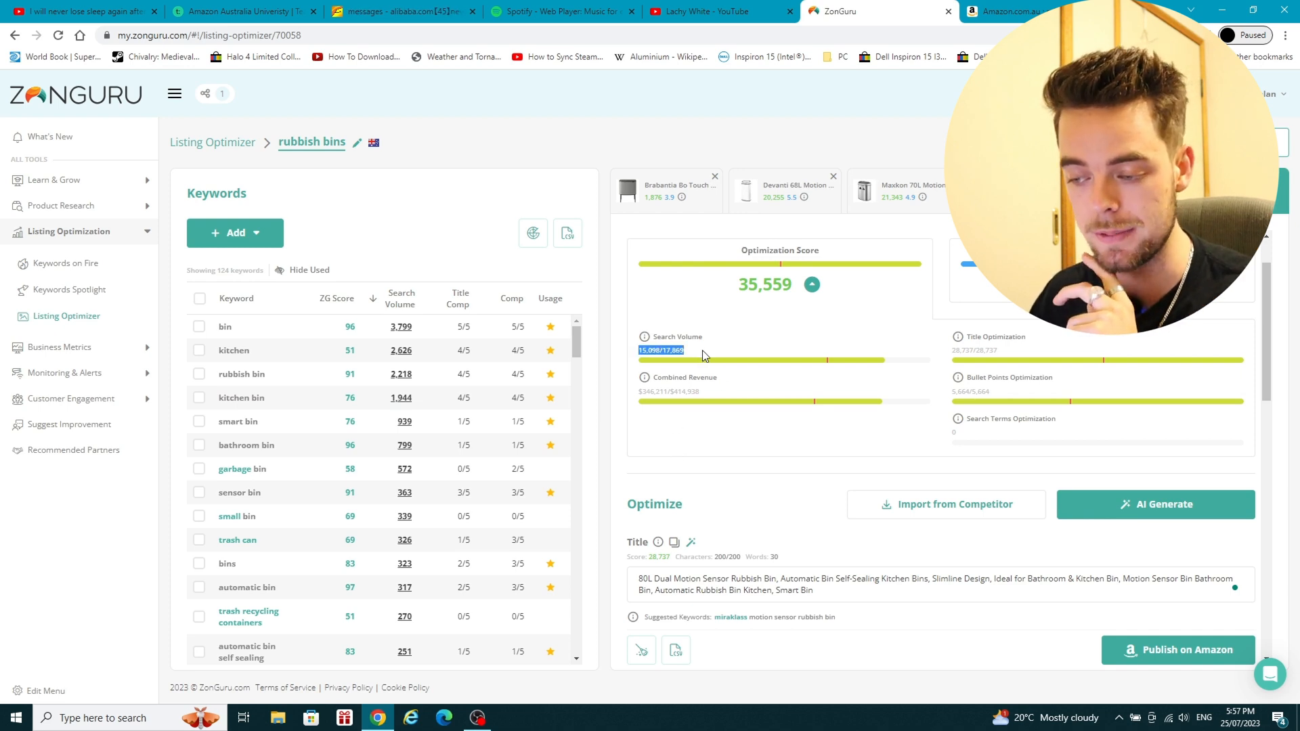
{"action": "left_click", "coordinate": [643, 395]}
{"action": "left_click_drag", "start_coordinate": [640, 394], "coordinate": [722, 396]}
{"action": "left_click", "coordinate": [894, 407]}
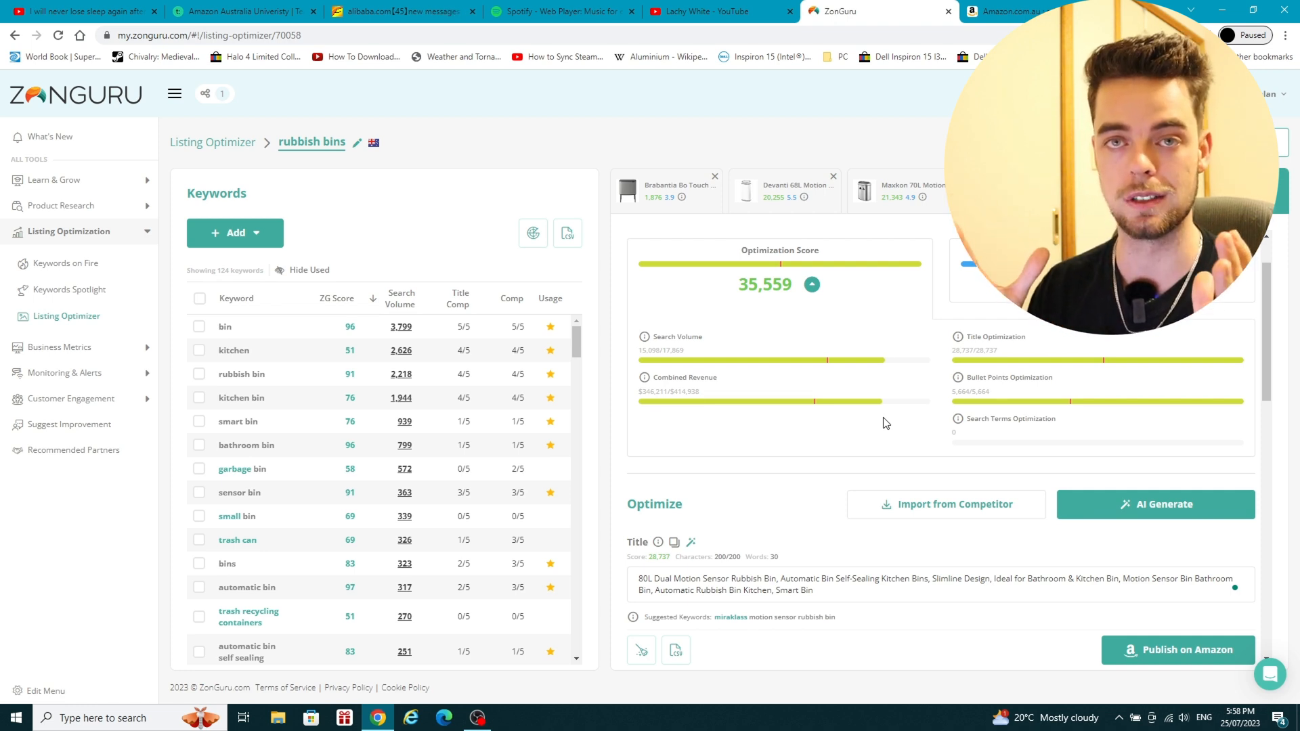
{"action": "left_click", "coordinate": [812, 286]}
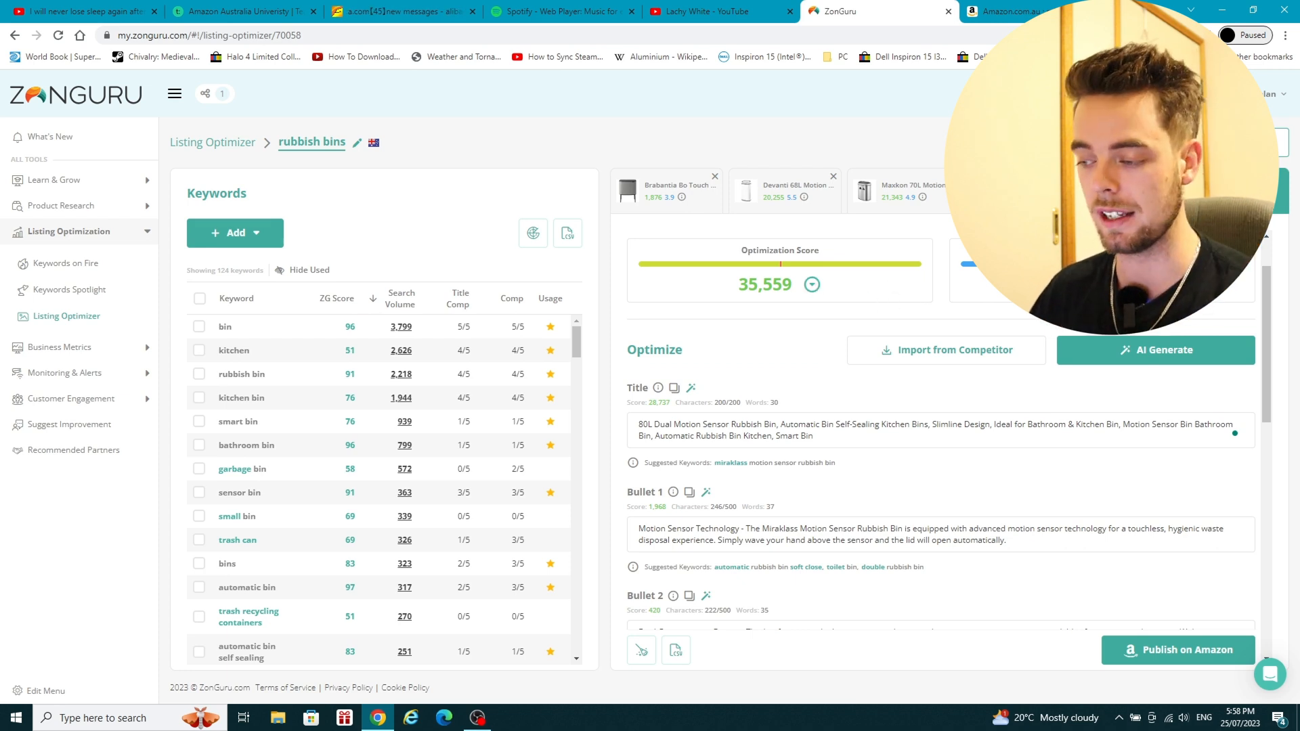
{"action": "left_click", "coordinate": [1121, 285]}
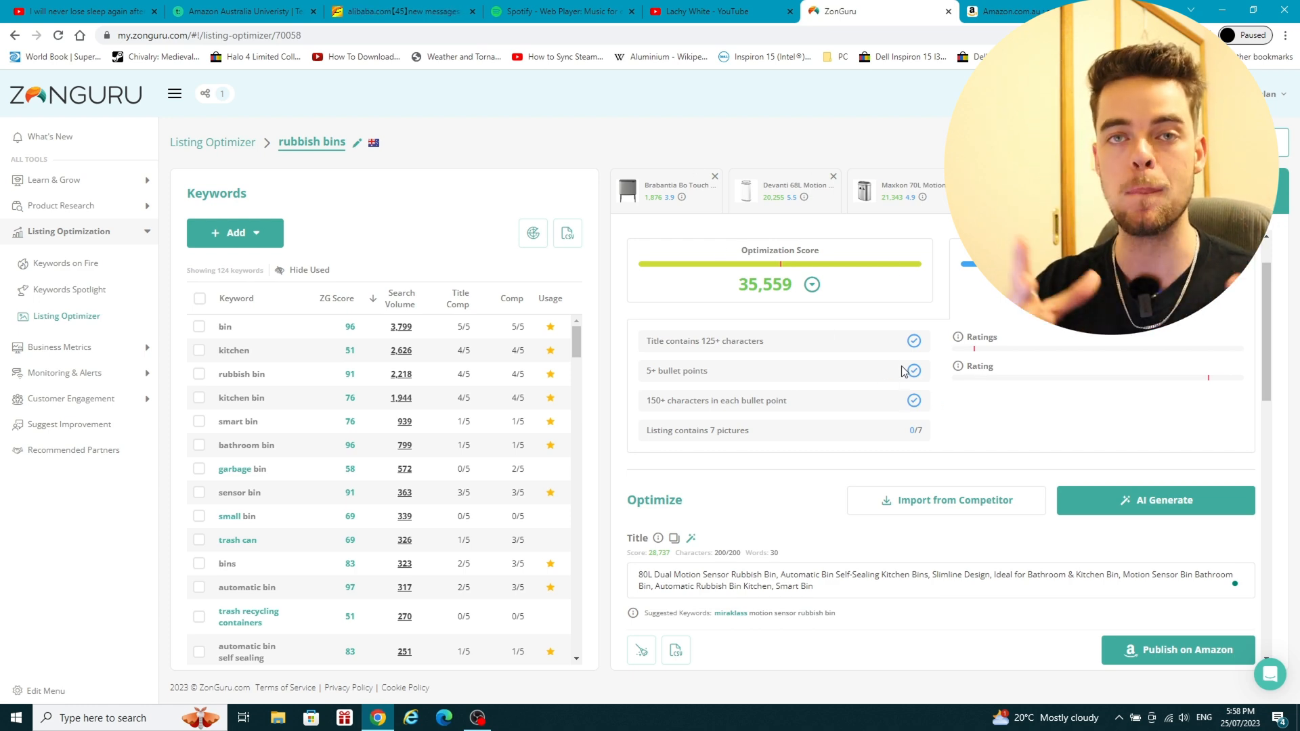
Read through the draft's title and bullet points, checking their scores, character counts and suggested keywords.
{"action": "scroll", "coordinate": [845, 499], "scroll_direction": "down", "scroll_amount": 5}
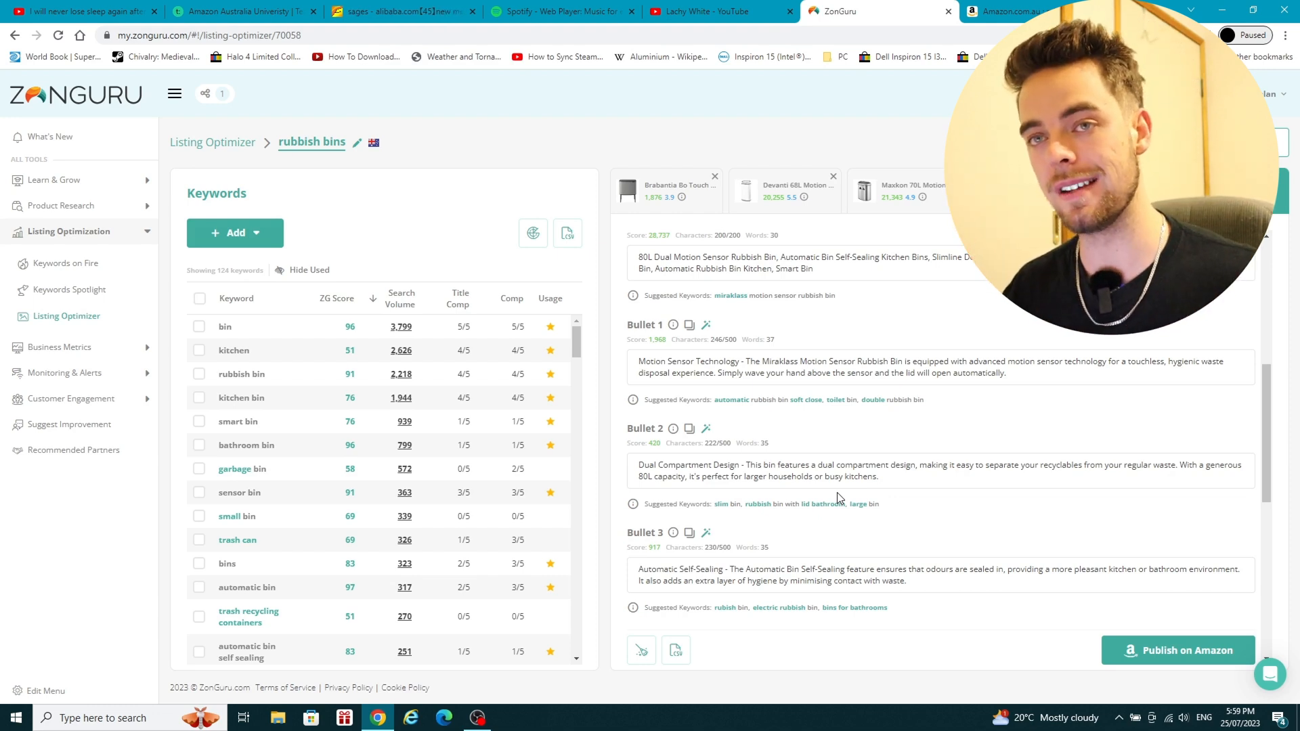
{"action": "scroll", "coordinate": [665, 321], "scroll_direction": "down", "scroll_amount": 1}
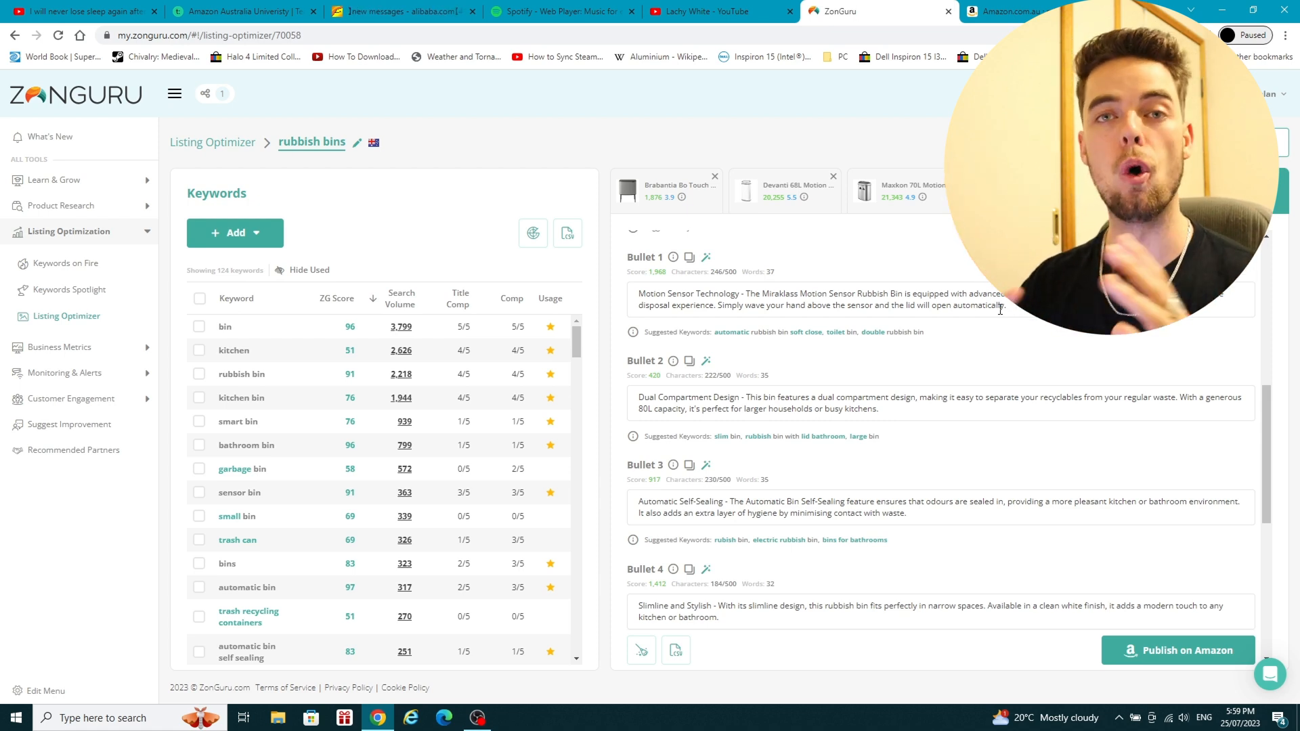
{"action": "scroll", "coordinate": [945, 349], "scroll_direction": "down", "scroll_amount": 3}
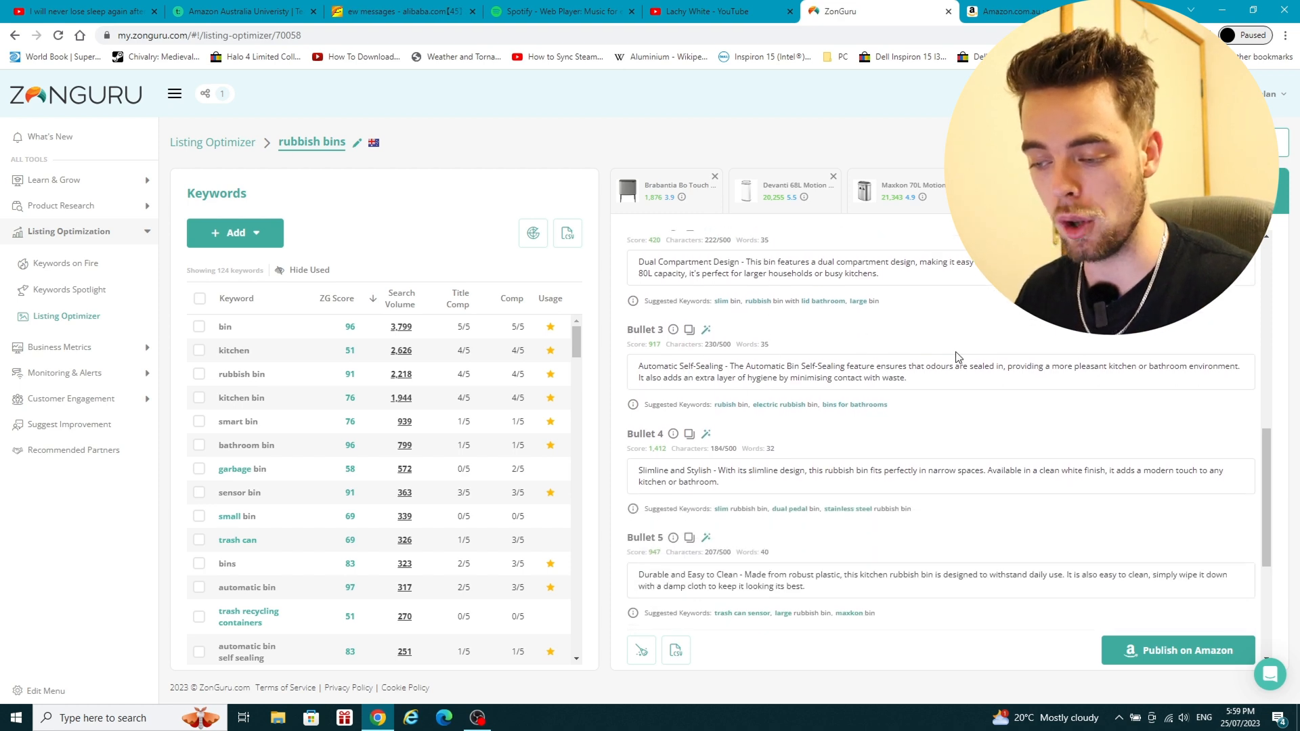
{"action": "scroll", "coordinate": [831, 373], "scroll_direction": "up", "scroll_amount": 1}
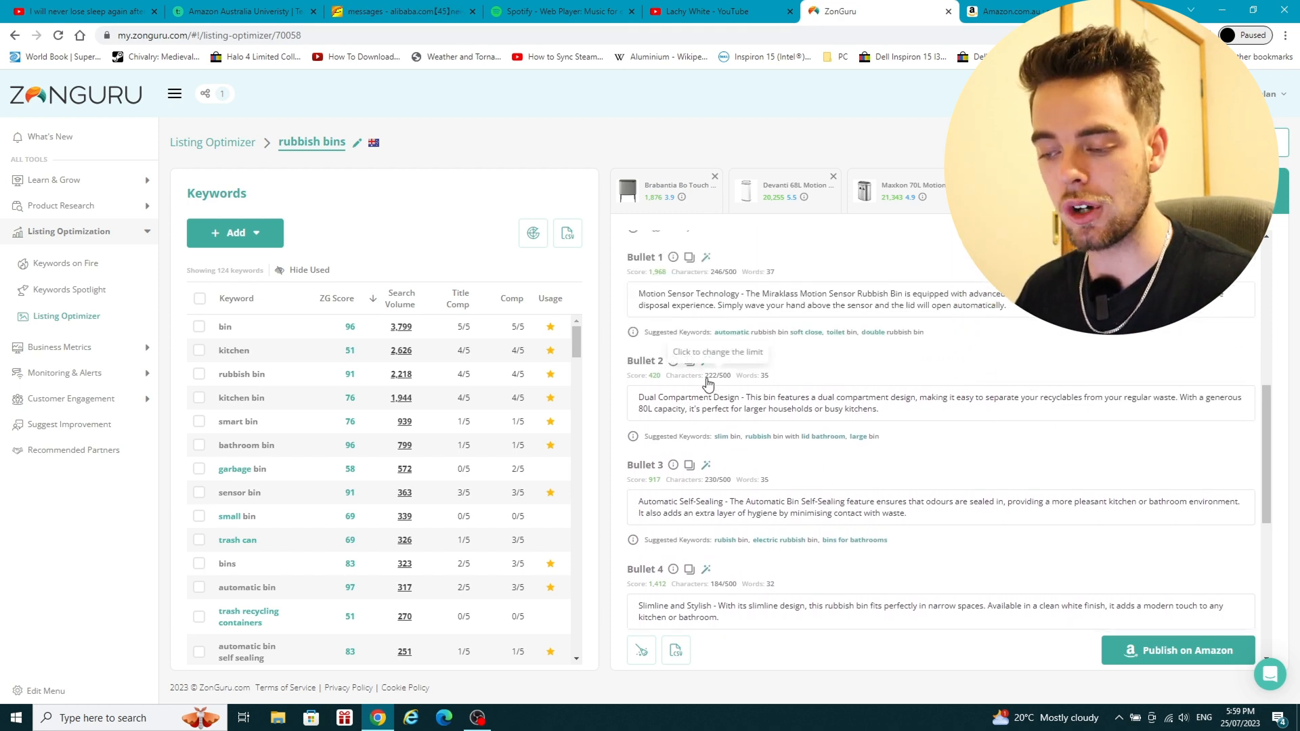
{"action": "scroll", "coordinate": [698, 374], "scroll_direction": "up", "scroll_amount": 1}
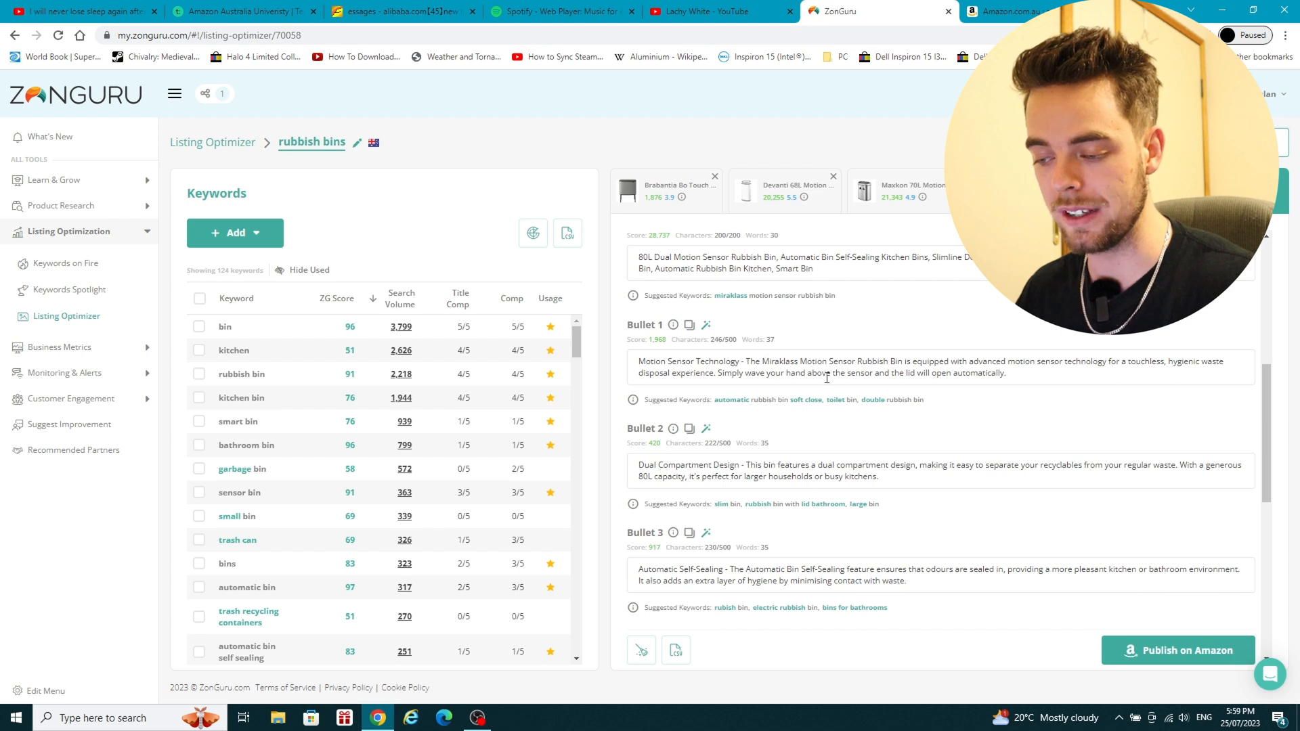
{"action": "scroll", "coordinate": [789, 399], "scroll_direction": "up", "scroll_amount": 1}
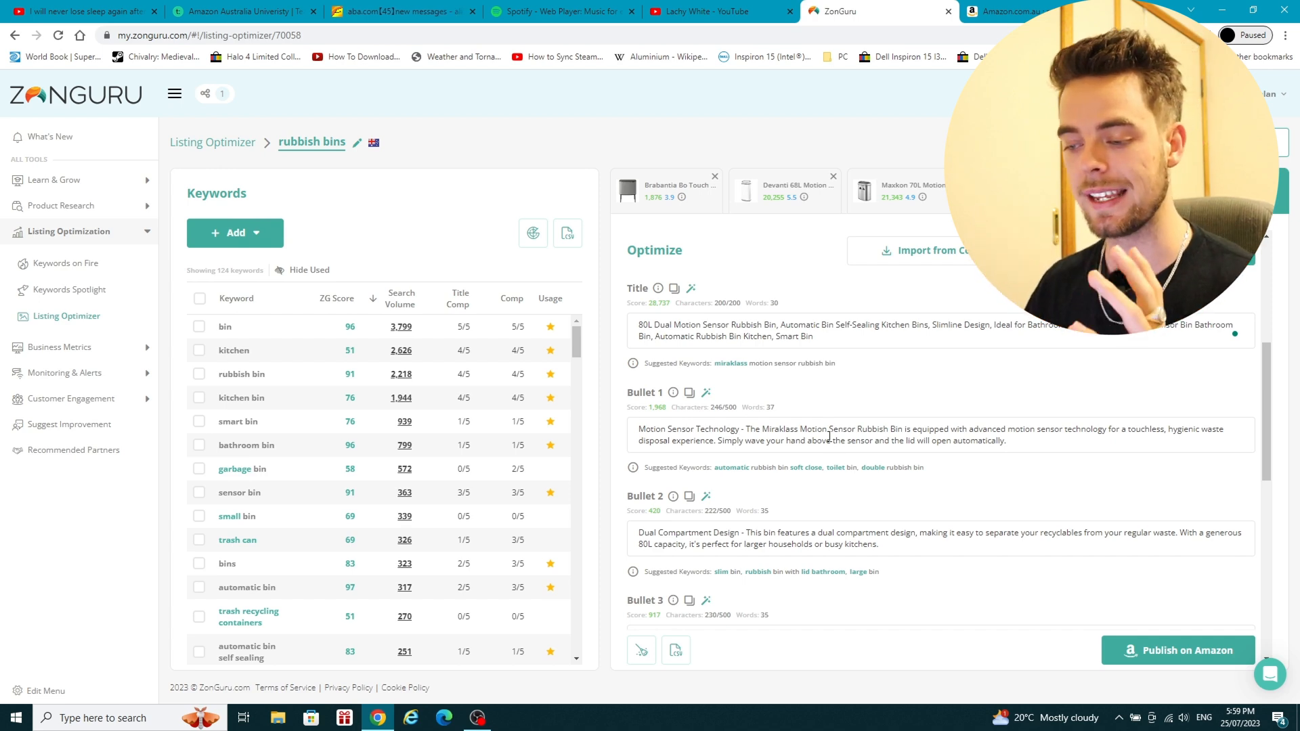
Review the draft's full description text, including both of its paragraphs.
{"action": "scroll", "coordinate": [839, 447], "scroll_direction": "down", "scroll_amount": 5}
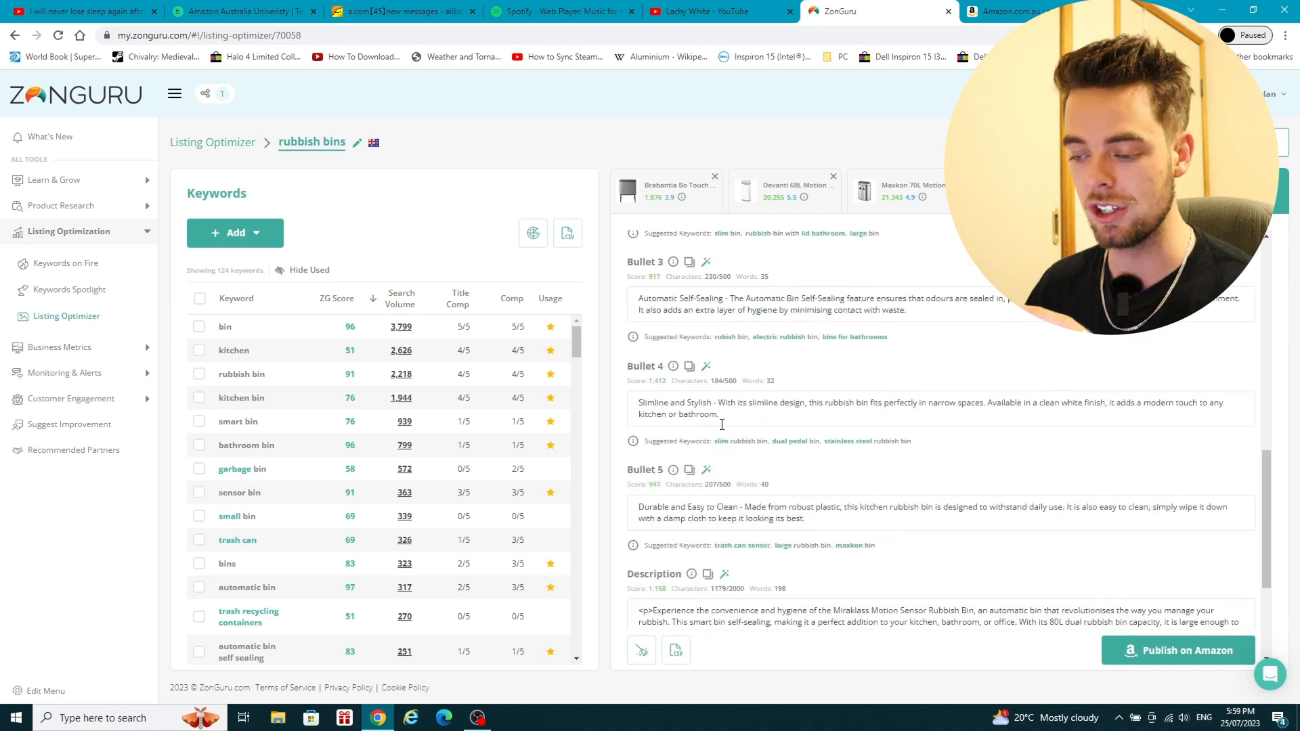
{"action": "scroll", "coordinate": [719, 423], "scroll_direction": "down", "scroll_amount": 3}
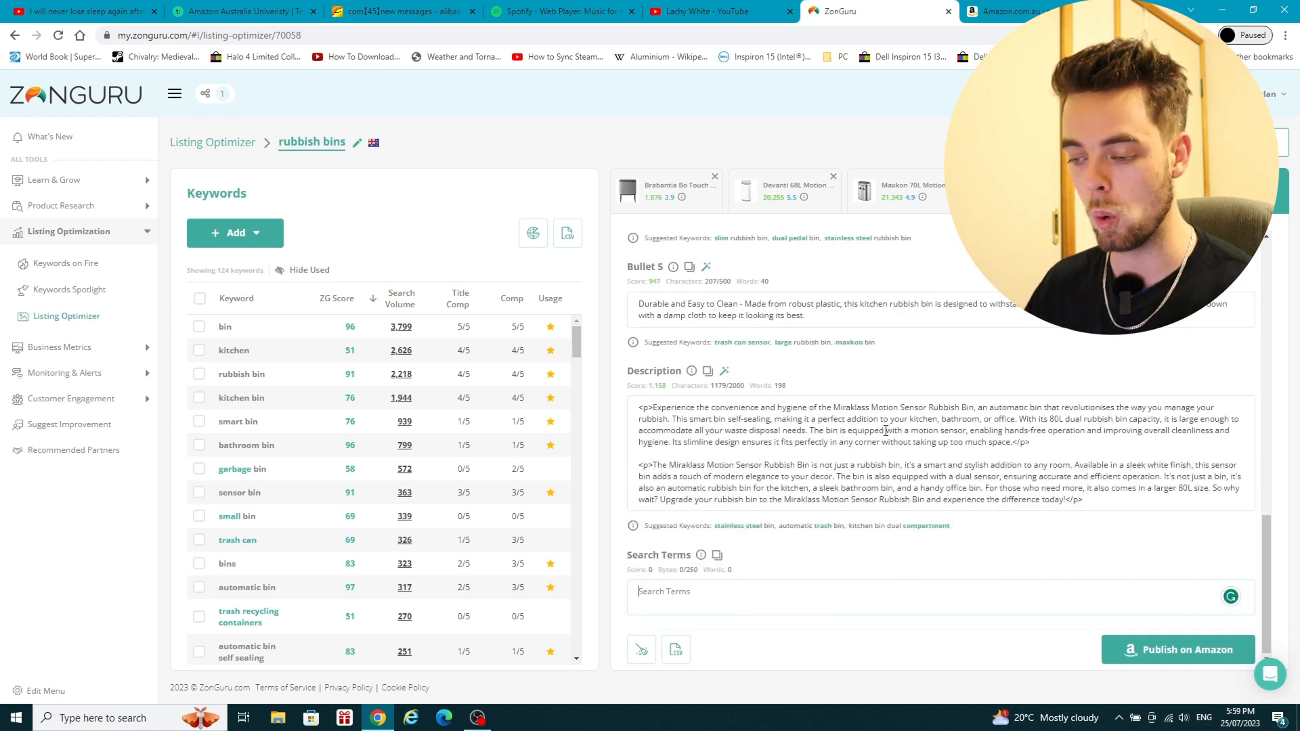
{"action": "left_click_drag", "start_coordinate": [634, 411], "coordinate": [1112, 499]}
{"action": "left_click", "coordinate": [1113, 499]}
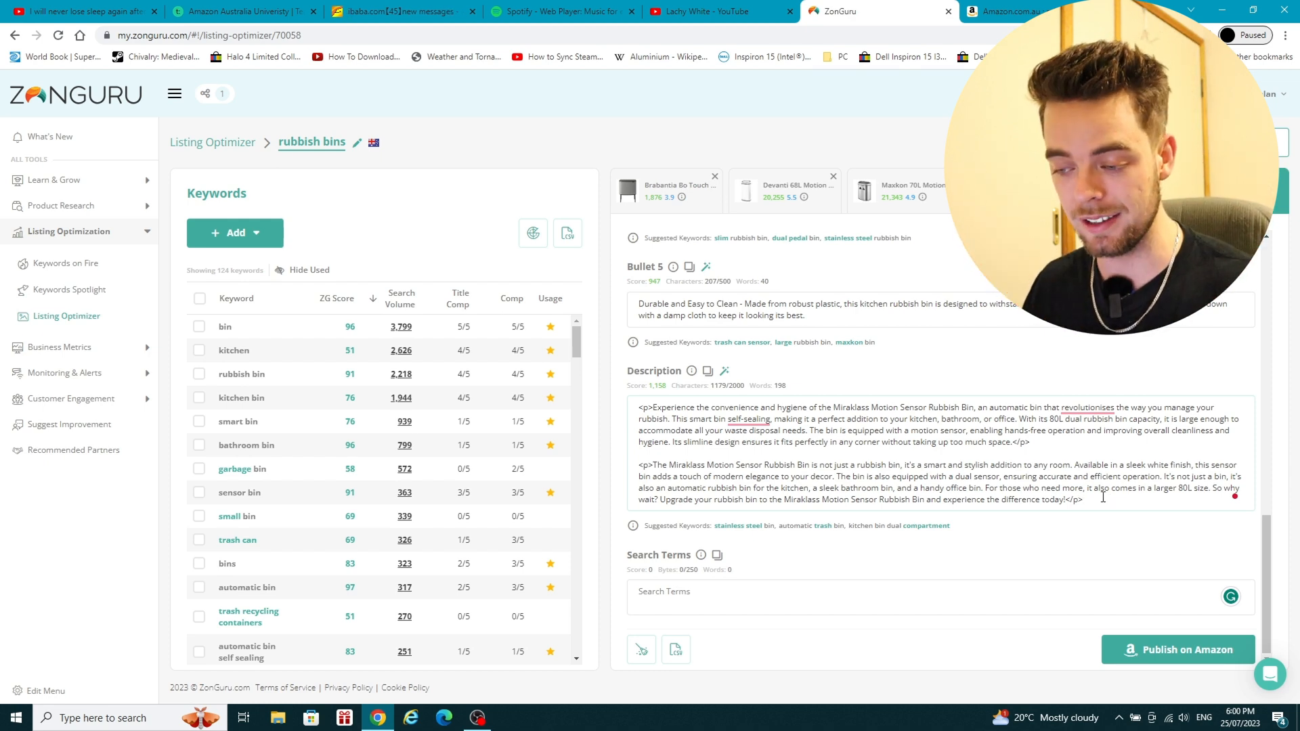
{"action": "left_click_drag", "start_coordinate": [638, 409], "coordinate": [1135, 496]}
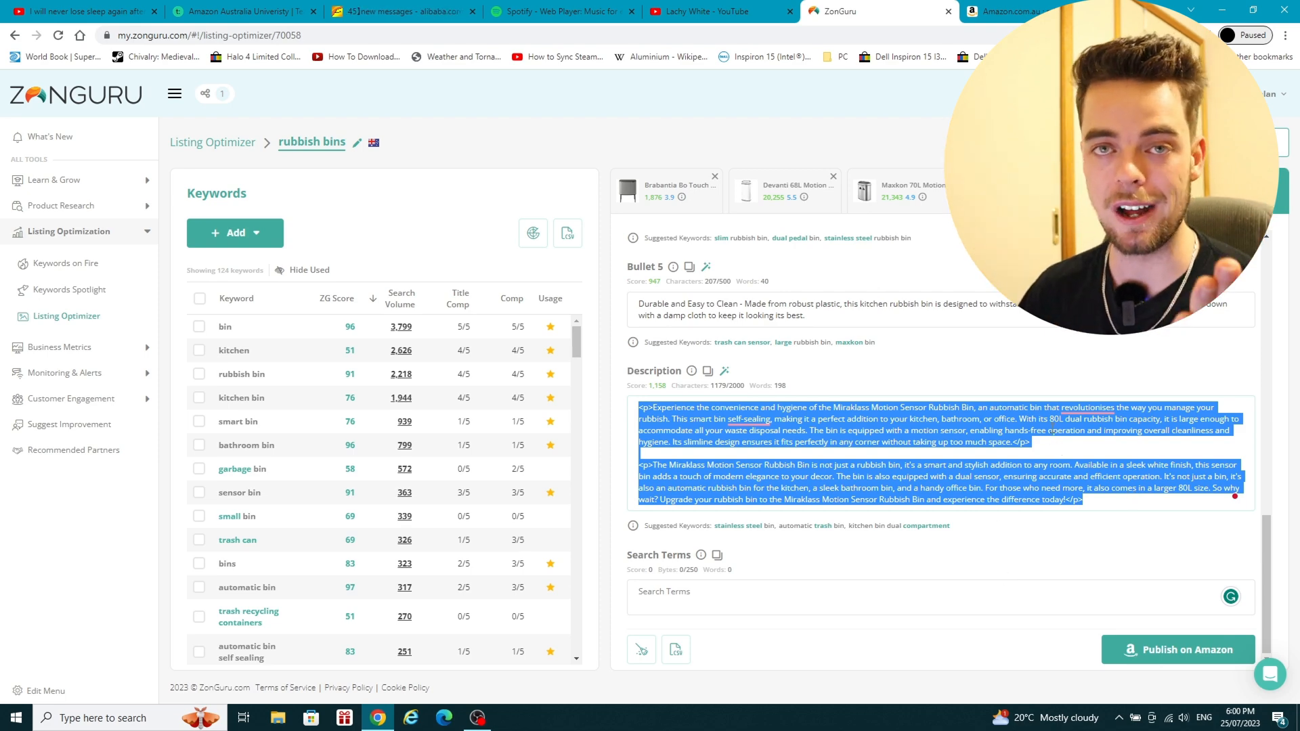
{"action": "left_click", "coordinate": [1009, 392]}
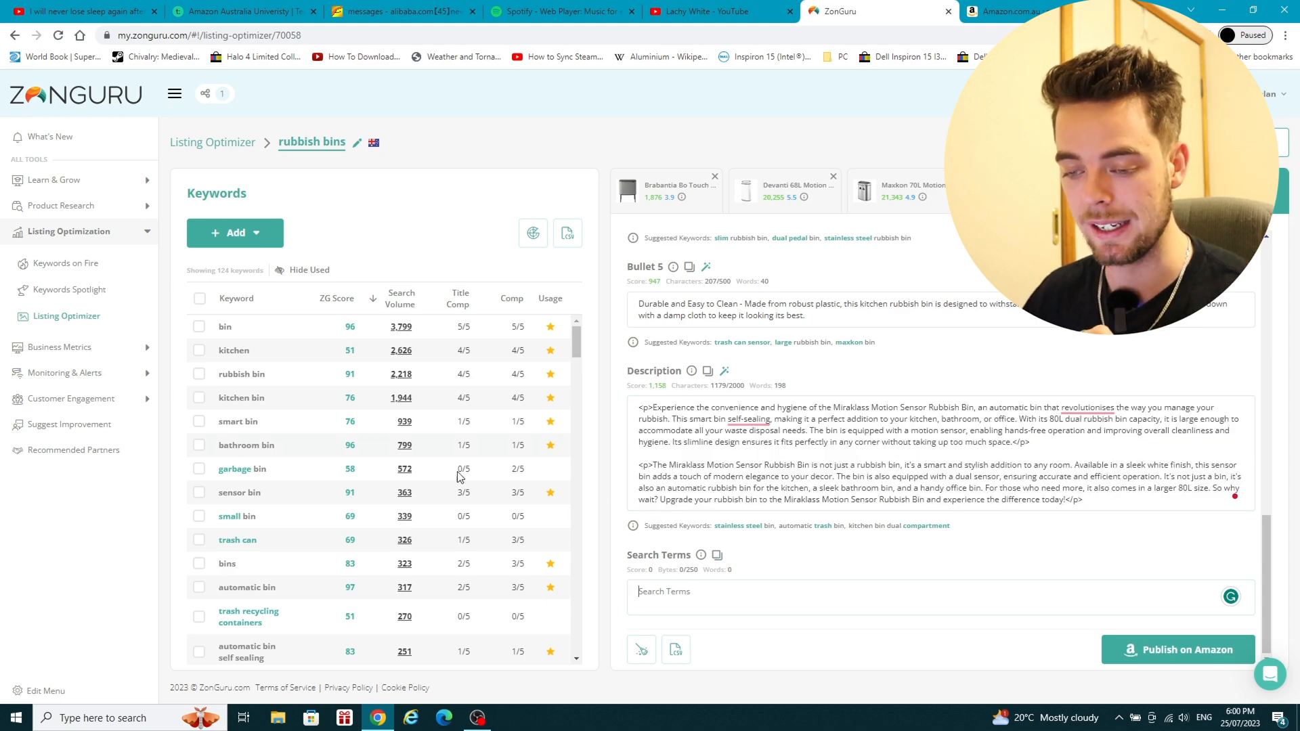
Copy the keyword "bin" from the keyword list into the empty Search Terms field.
{"action": "double_click", "coordinate": [226, 328]}
{"action": "key", "text": "ctrl+c"}
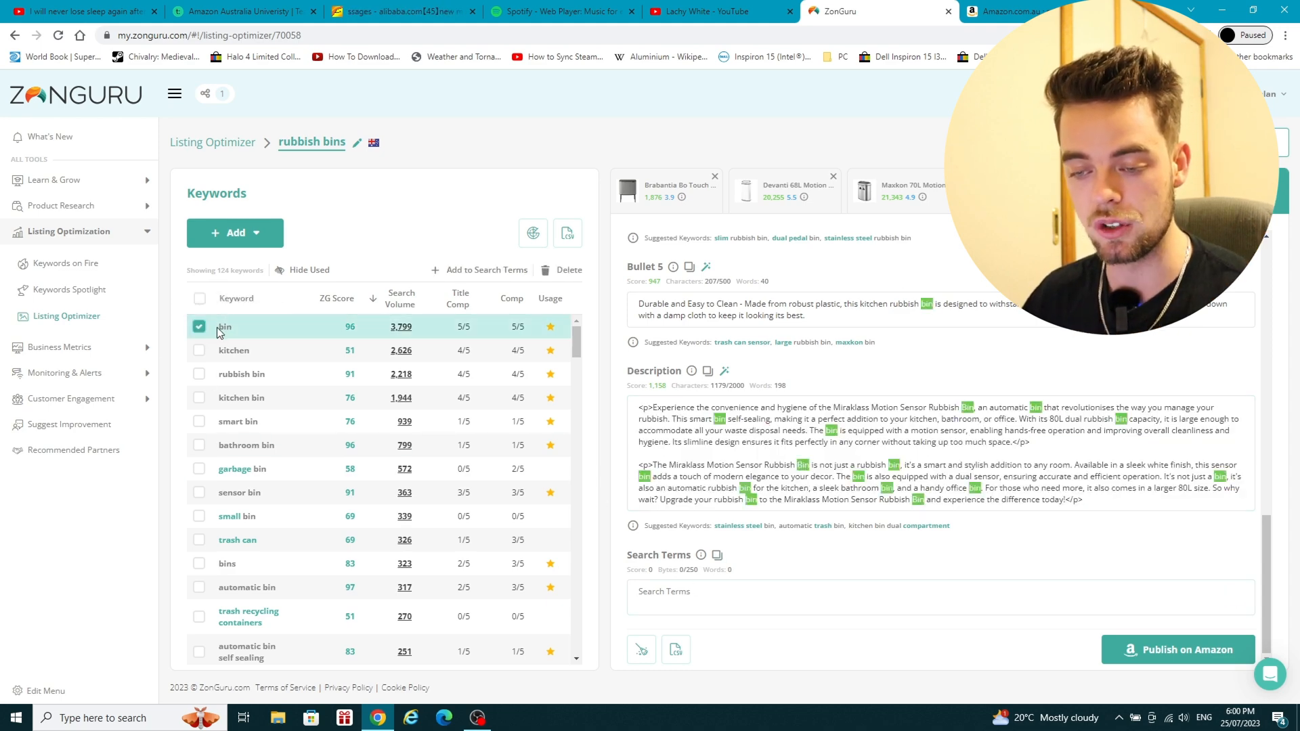
{"action": "left_click", "coordinate": [277, 334]}
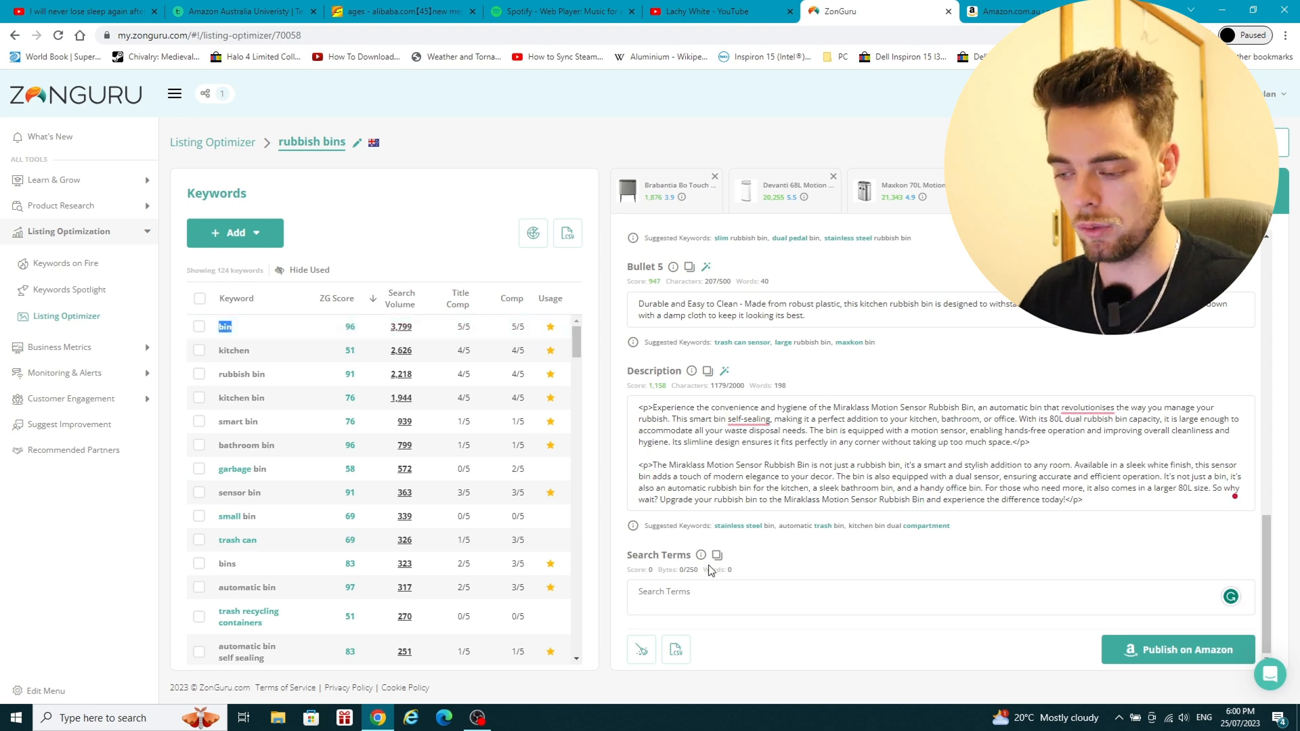
{"action": "left_click", "coordinate": [670, 591]}
{"action": "key", "text": "ctrl+v"}
Select the keyword "kitchen" in the keyword list and clear "bin" from the Search Terms field.
{"action": "left_click_drag", "start_coordinate": [217, 350], "coordinate": [261, 348]}
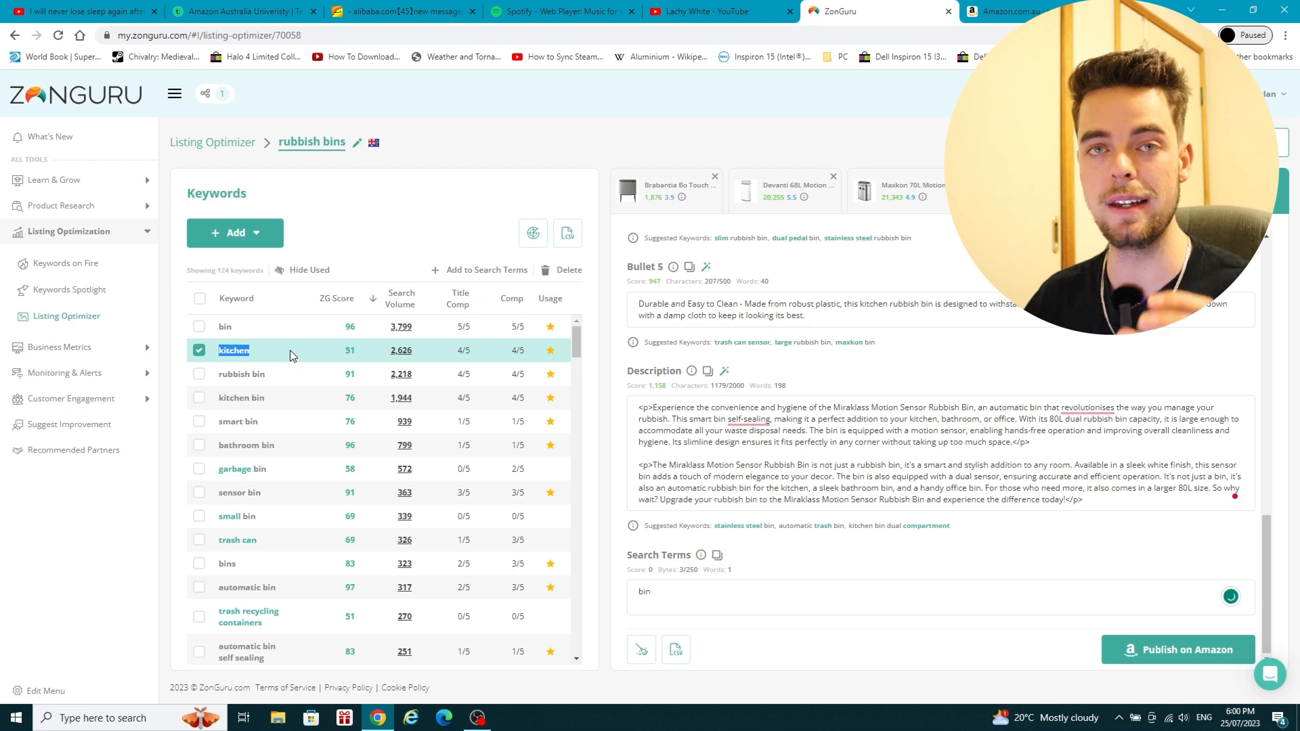
{"action": "left_click", "coordinate": [677, 604]}
{"action": "key", "text": "BackSpace"}
{"action": "key", "text": "BackSpace"}
{"action": "key", "text": "BackSpace"}
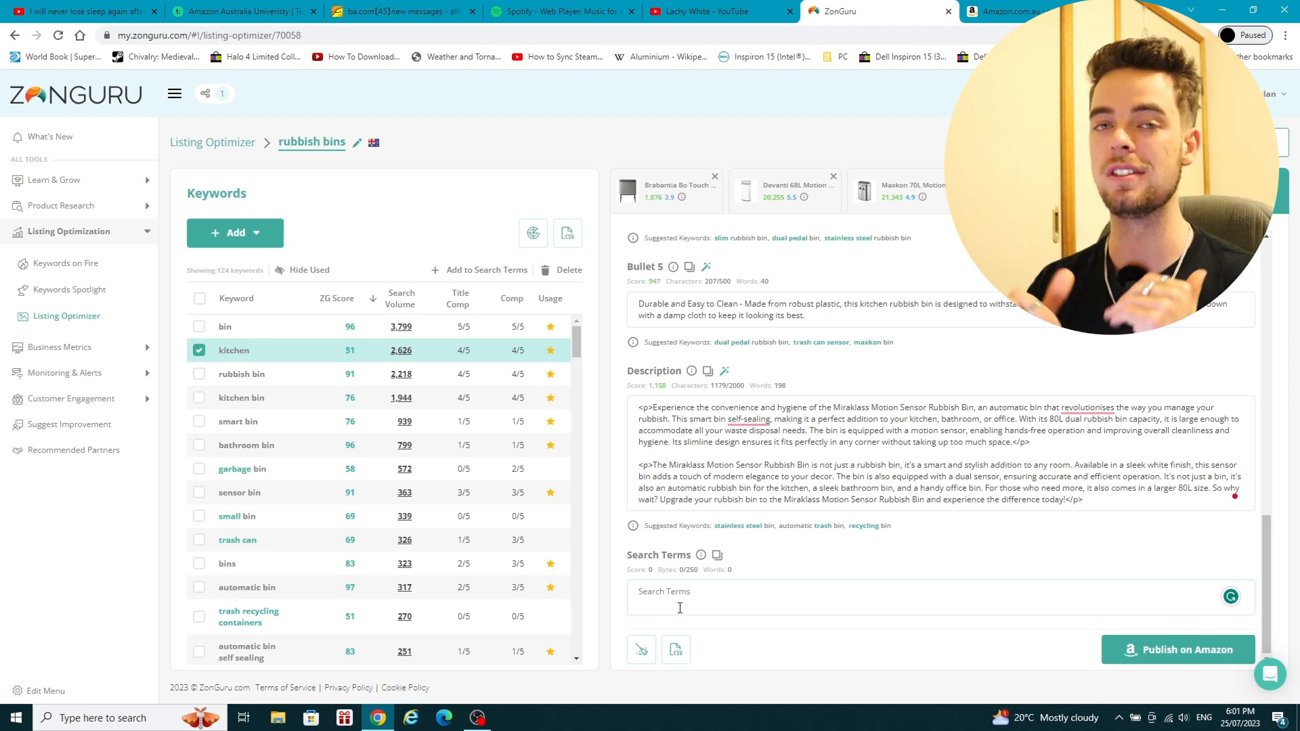
Compare the optimization scores and requirement checklists of the Maxkon, Devanti and Brabantia listings with the draft's, and return to the draft's title and bullets.
{"action": "scroll", "coordinate": [902, 386], "scroll_direction": "up", "scroll_amount": 20}
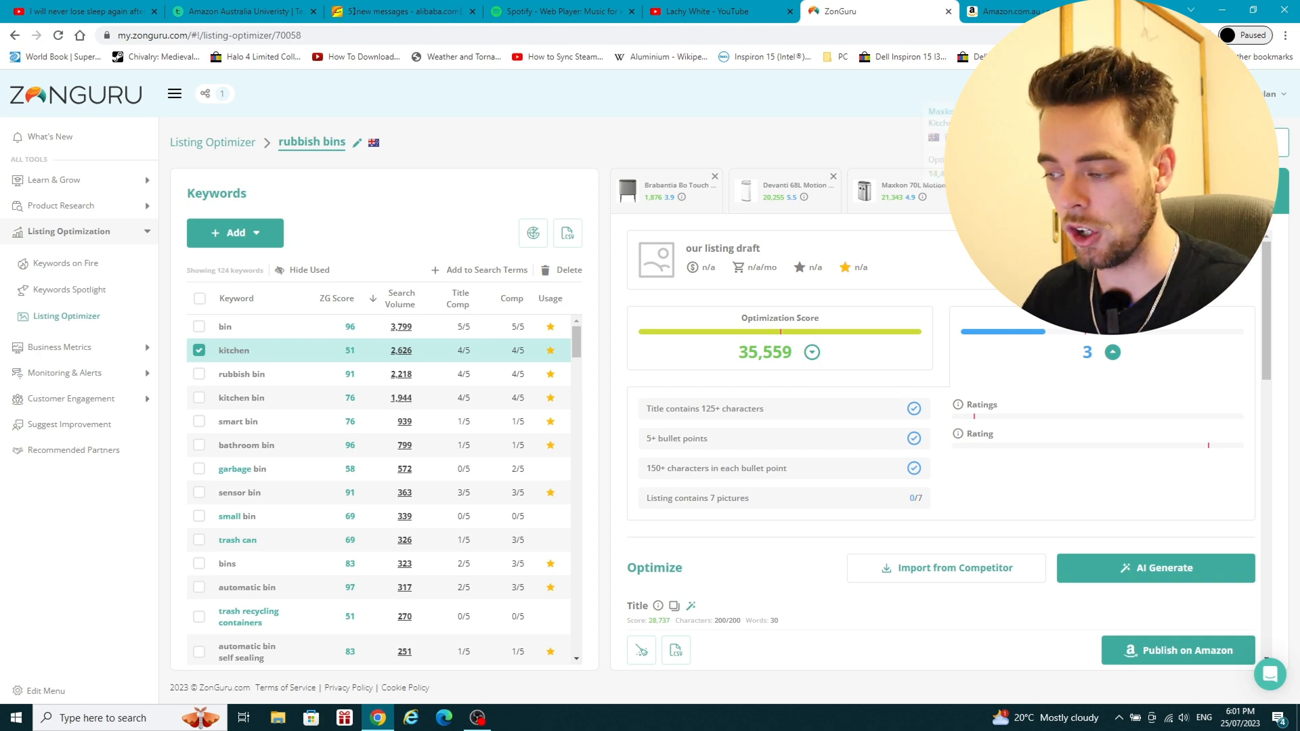
{"action": "left_click", "coordinate": [927, 211]}
{"action": "left_click", "coordinate": [895, 199]}
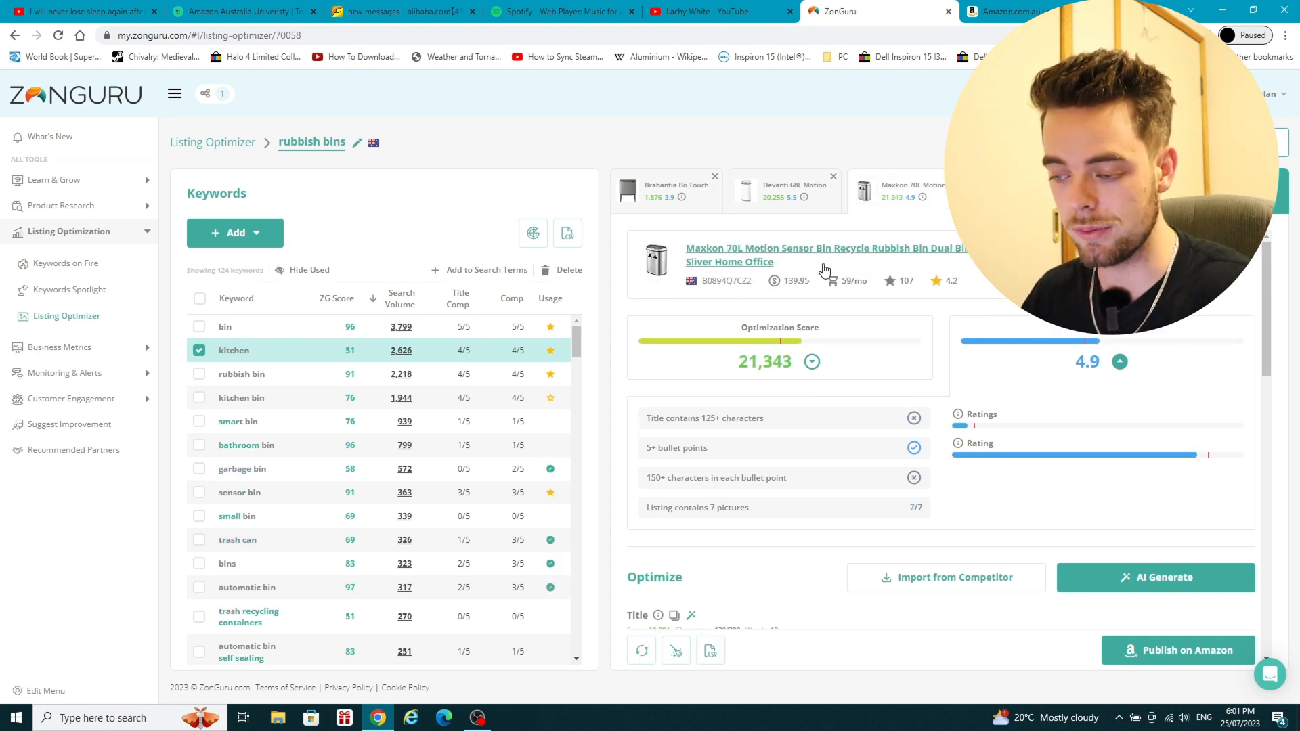
{"action": "left_click", "coordinate": [783, 206]}
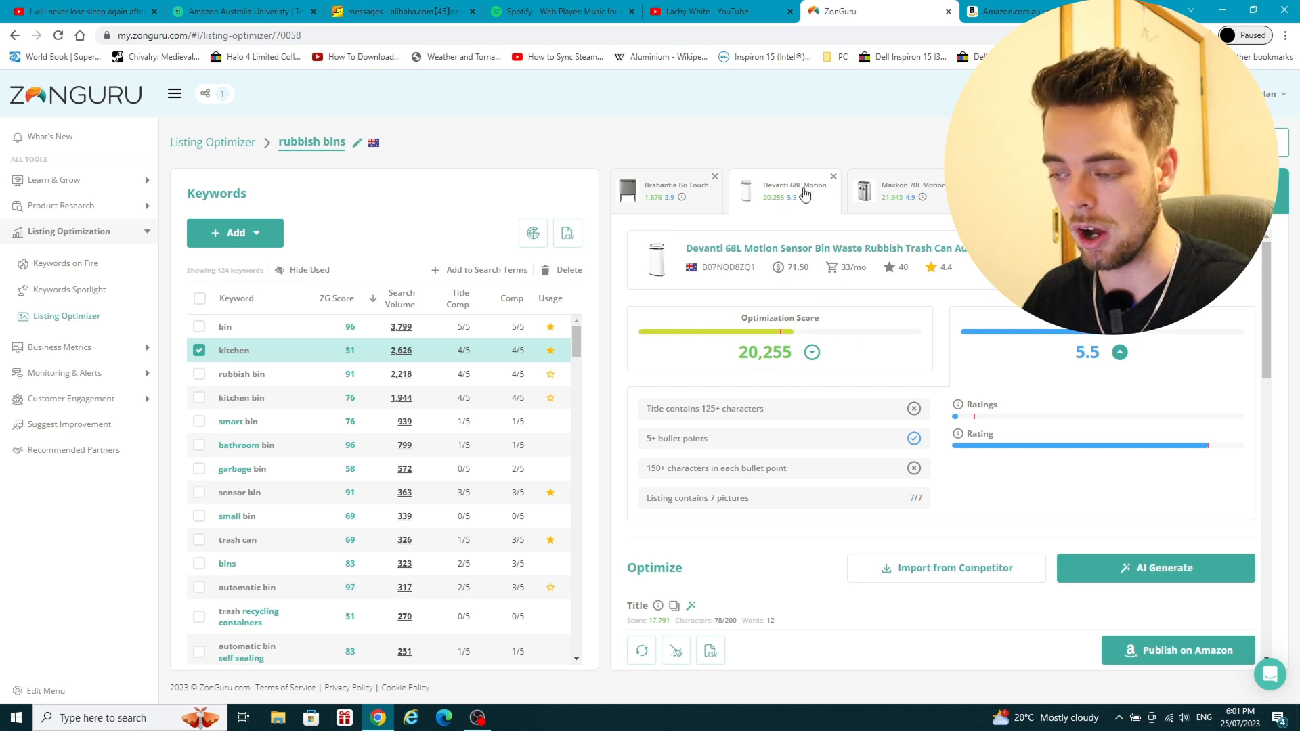
{"action": "left_click", "coordinate": [670, 191]}
{"action": "left_click", "coordinate": [778, 188]}
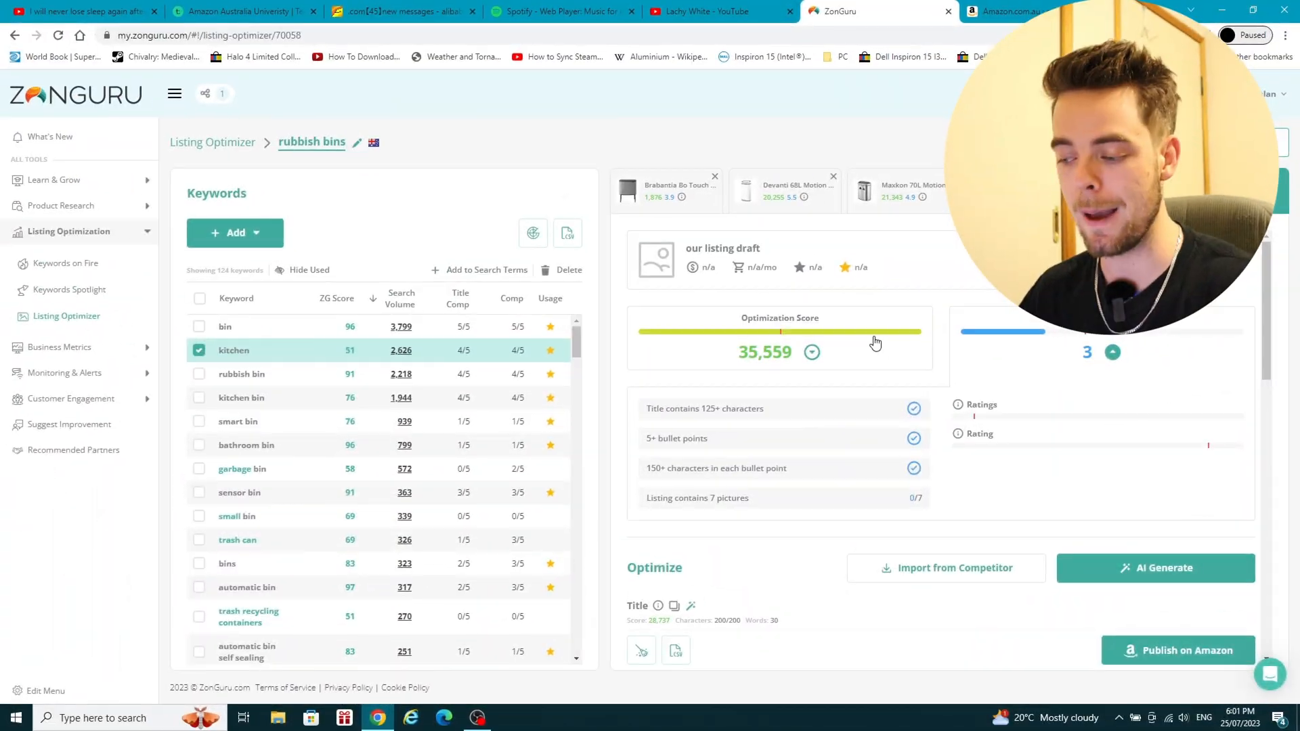
{"action": "scroll", "coordinate": [871, 342], "scroll_direction": "down", "scroll_amount": 10}
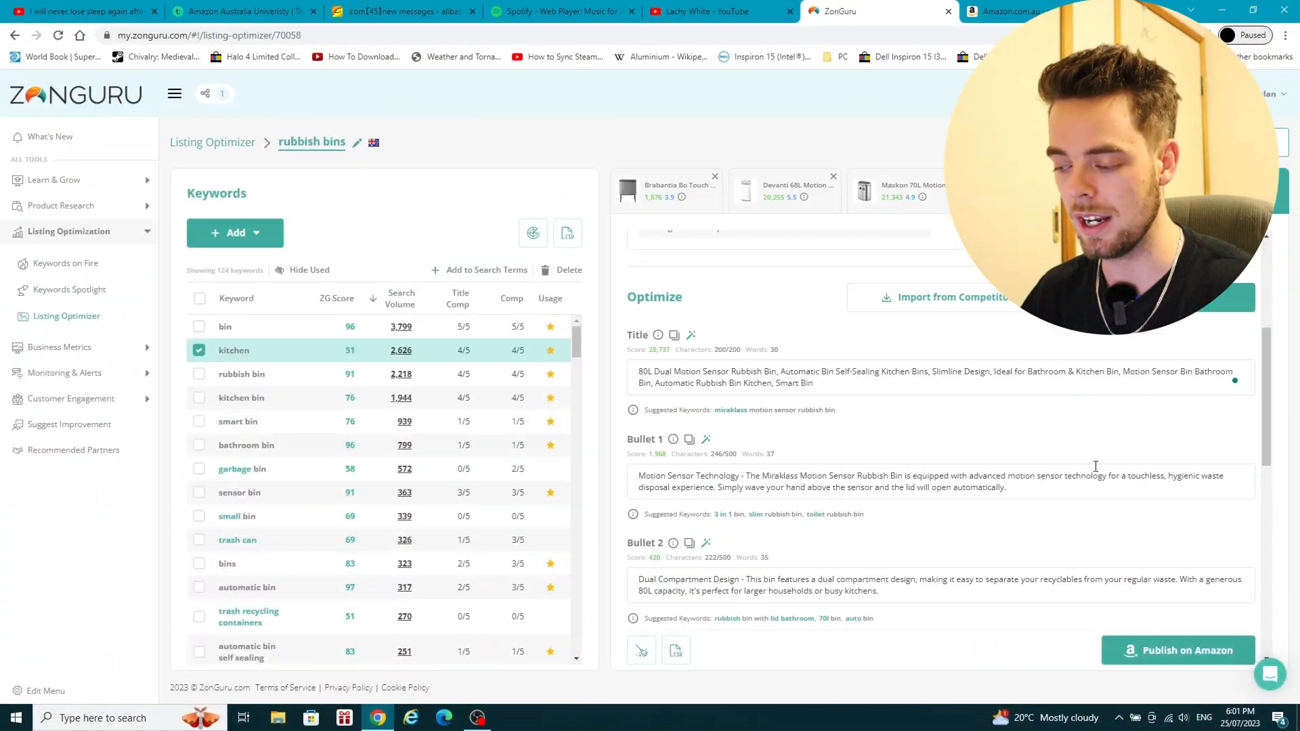